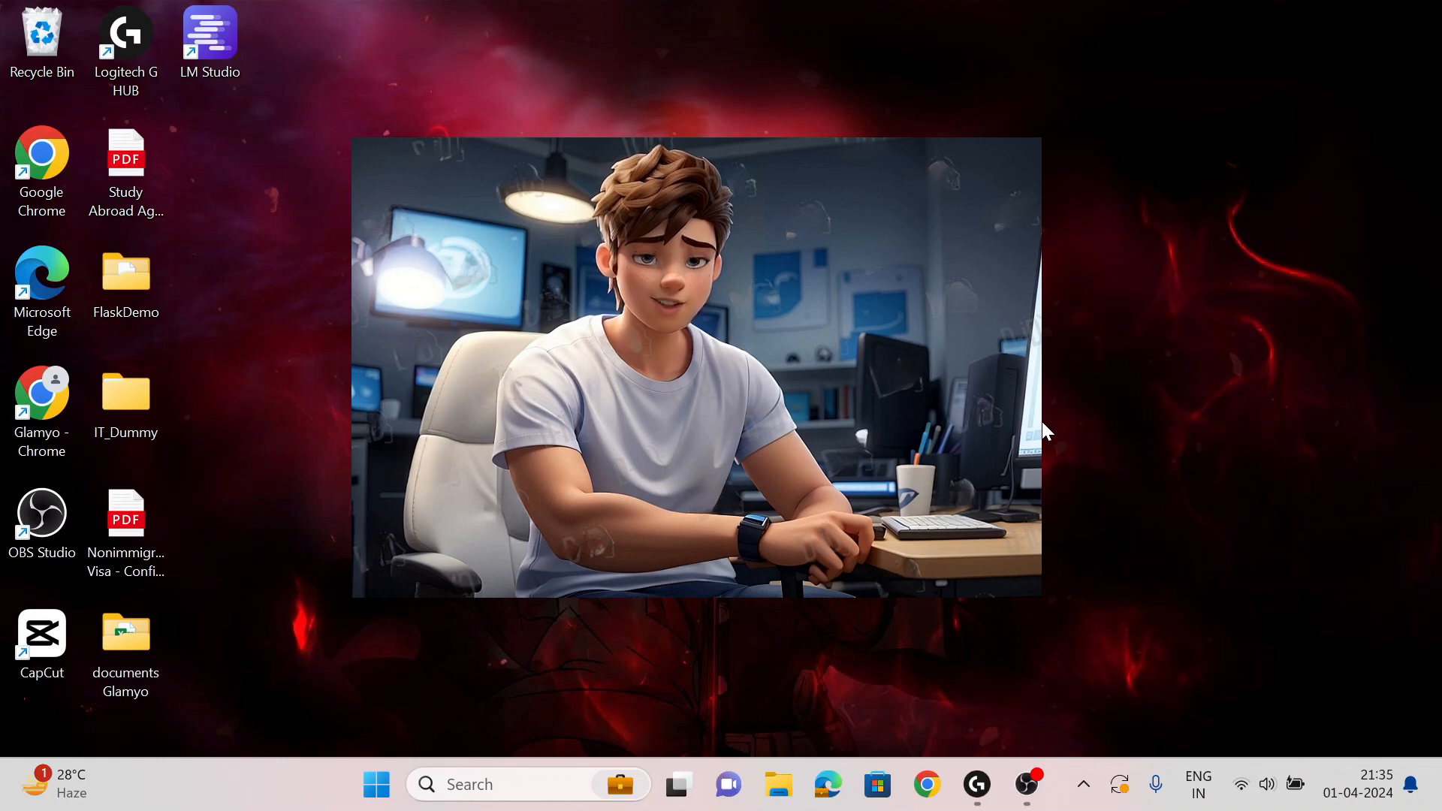
- Launch Chrome in your own profile and load chat.openai.com
{"action": "left_click", "coordinate": [928, 784]}
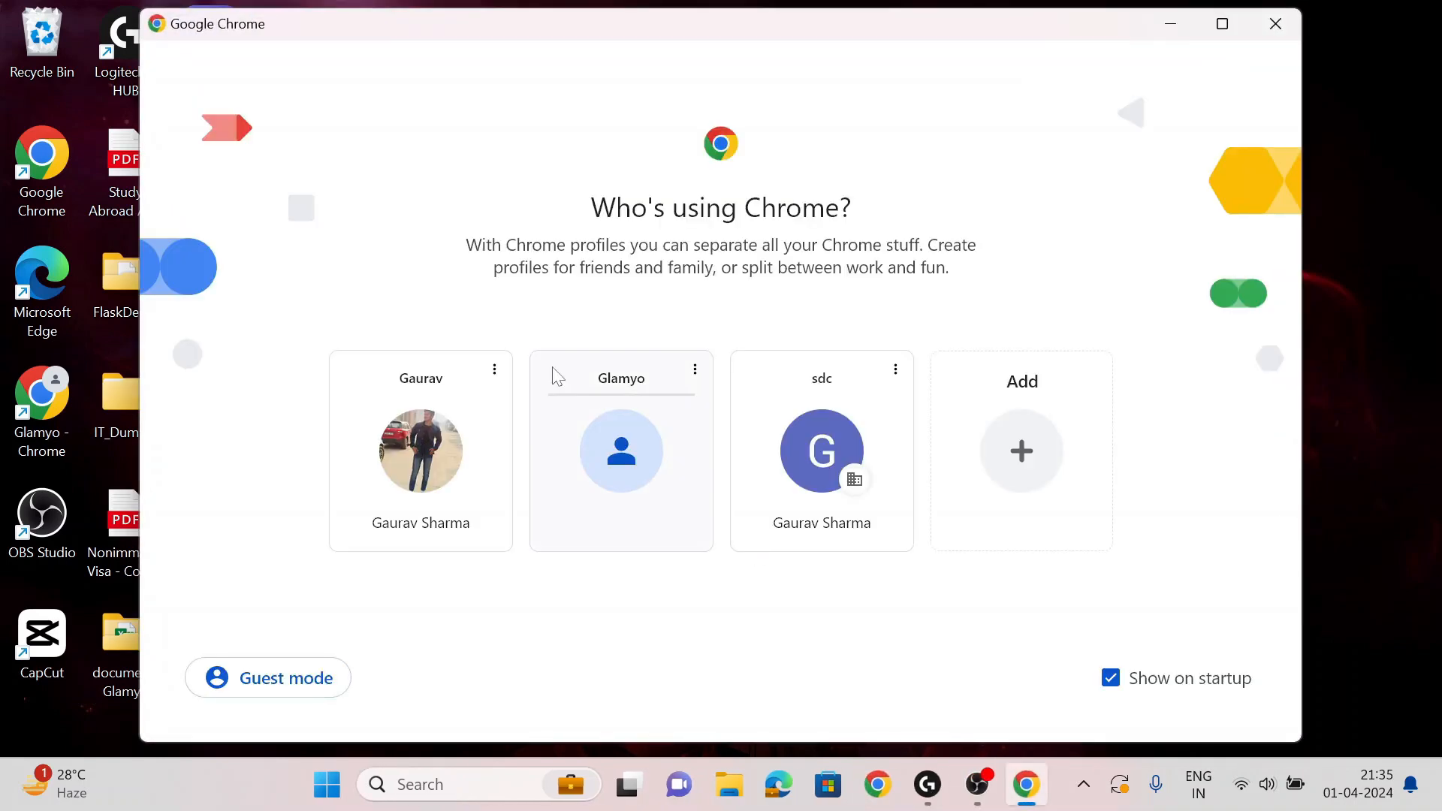
{"action": "left_click", "coordinate": [492, 432]}
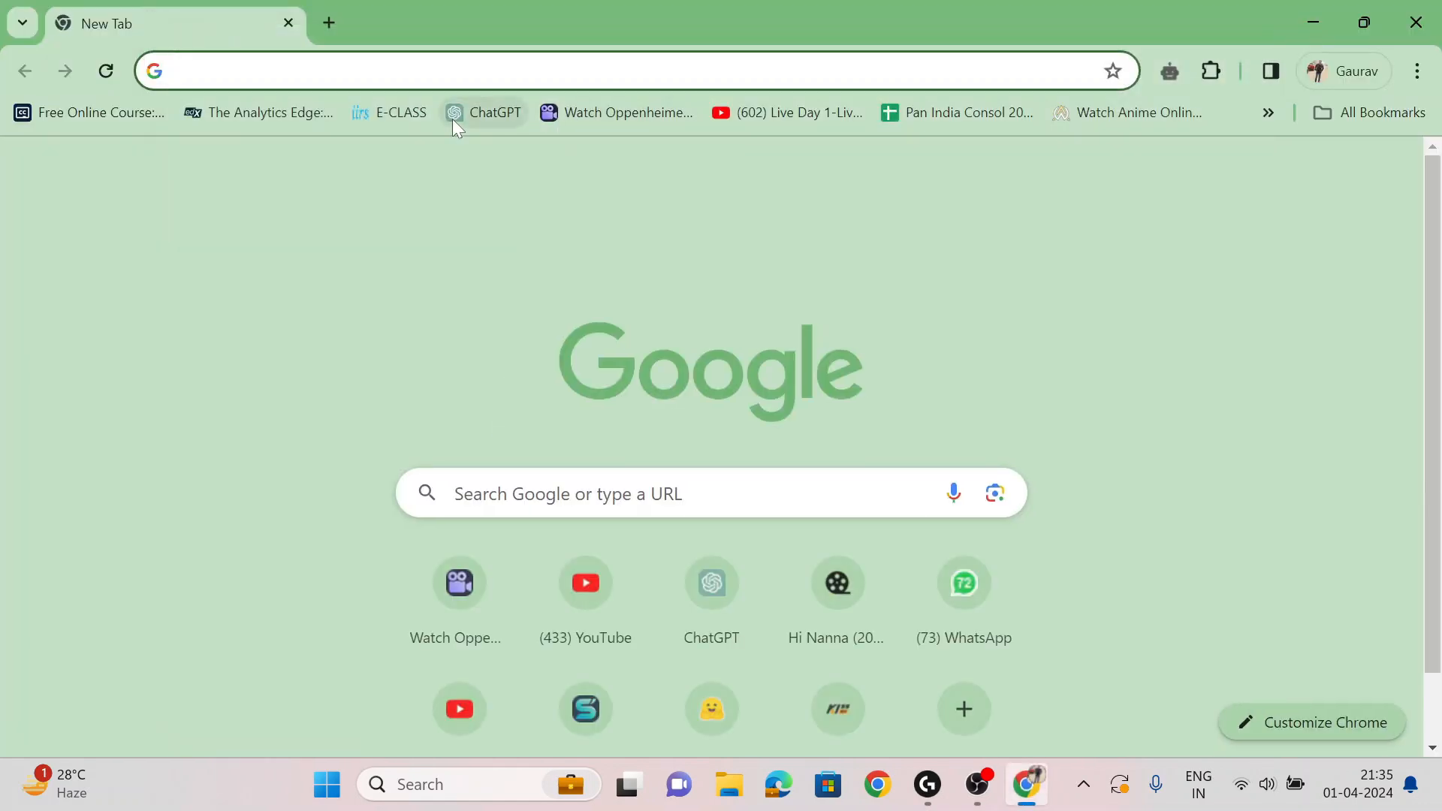
{"action": "type", "text": "ch"}
{"action": "key", "text": "Return"}
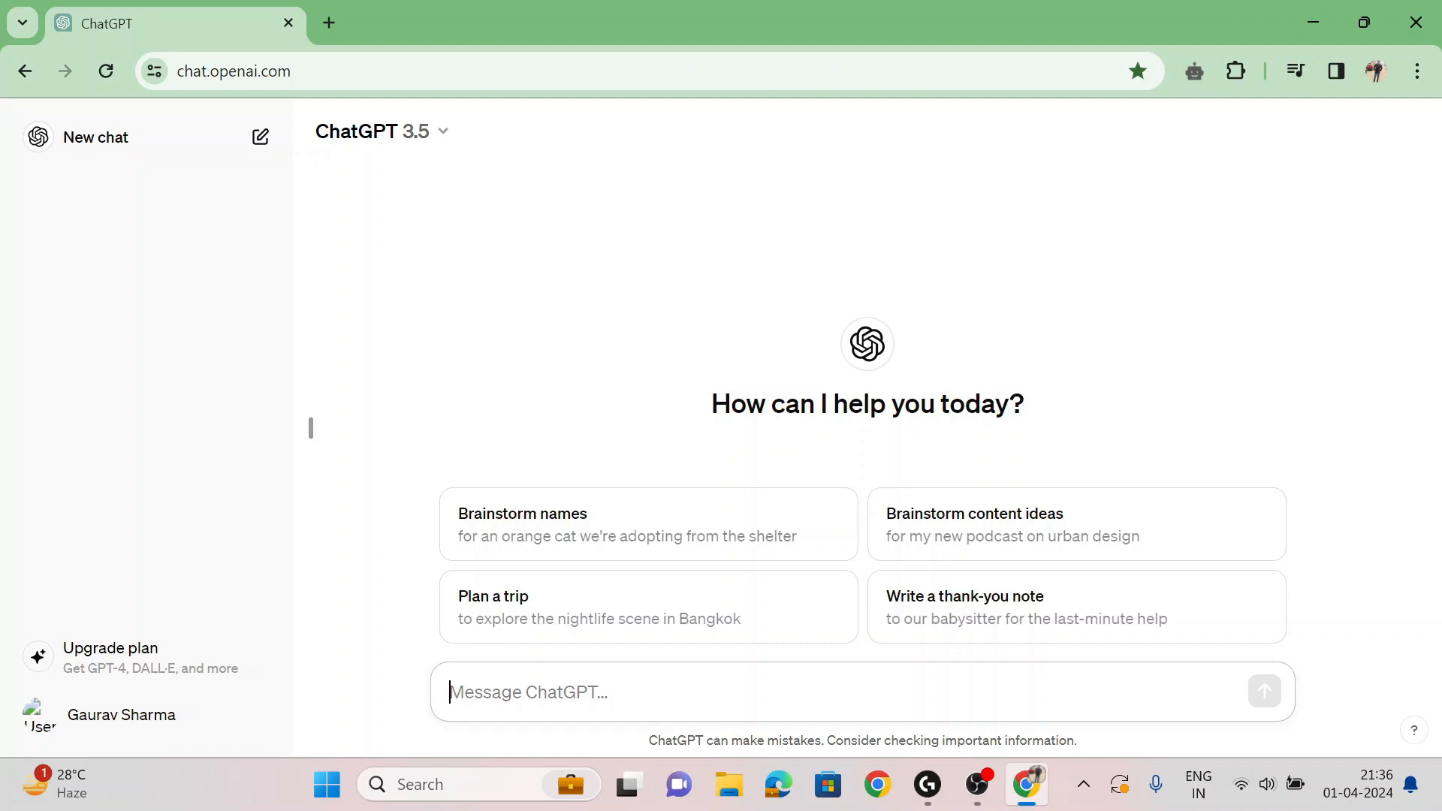
- Ask ChatGPT 'what is llama2'
{"action": "type", "text": "what "}
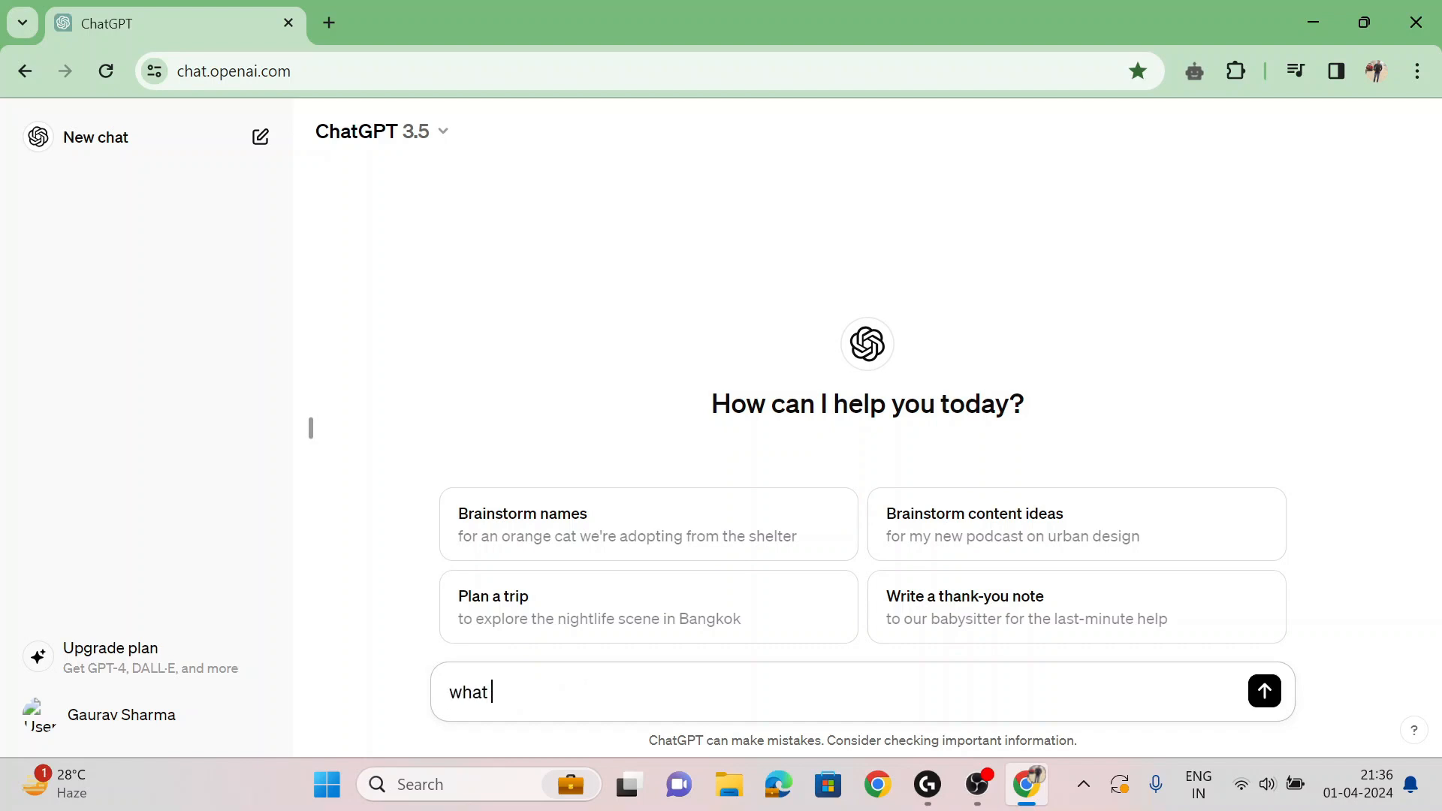
{"action": "type", "text": "is llama2"}
{"action": "key", "text": "Return"}
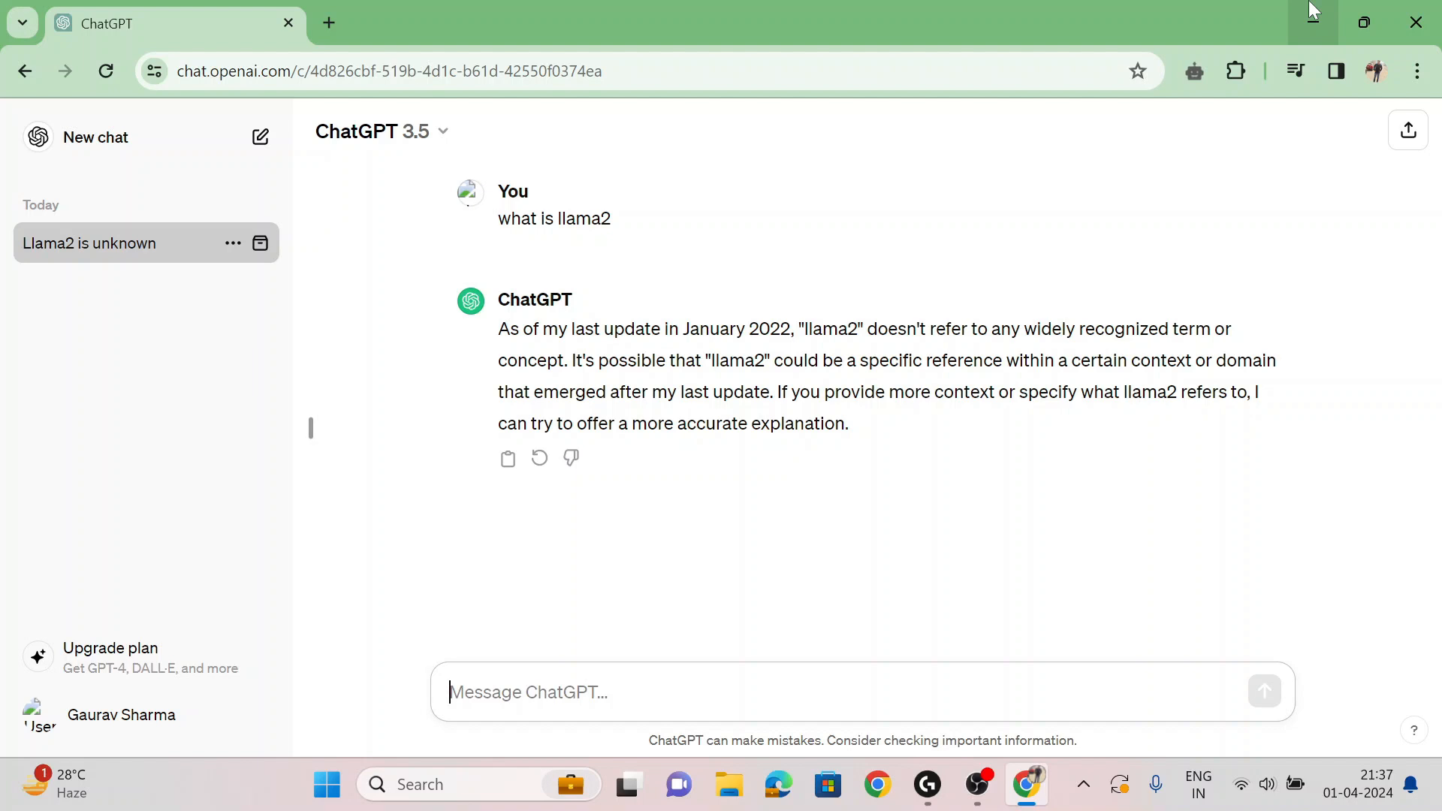
- Search the web for 'lm studio' in a new tab and open lmstudio.ai
{"action": "left_click", "coordinate": [329, 23]}
{"action": "type", "text": "lm s"}
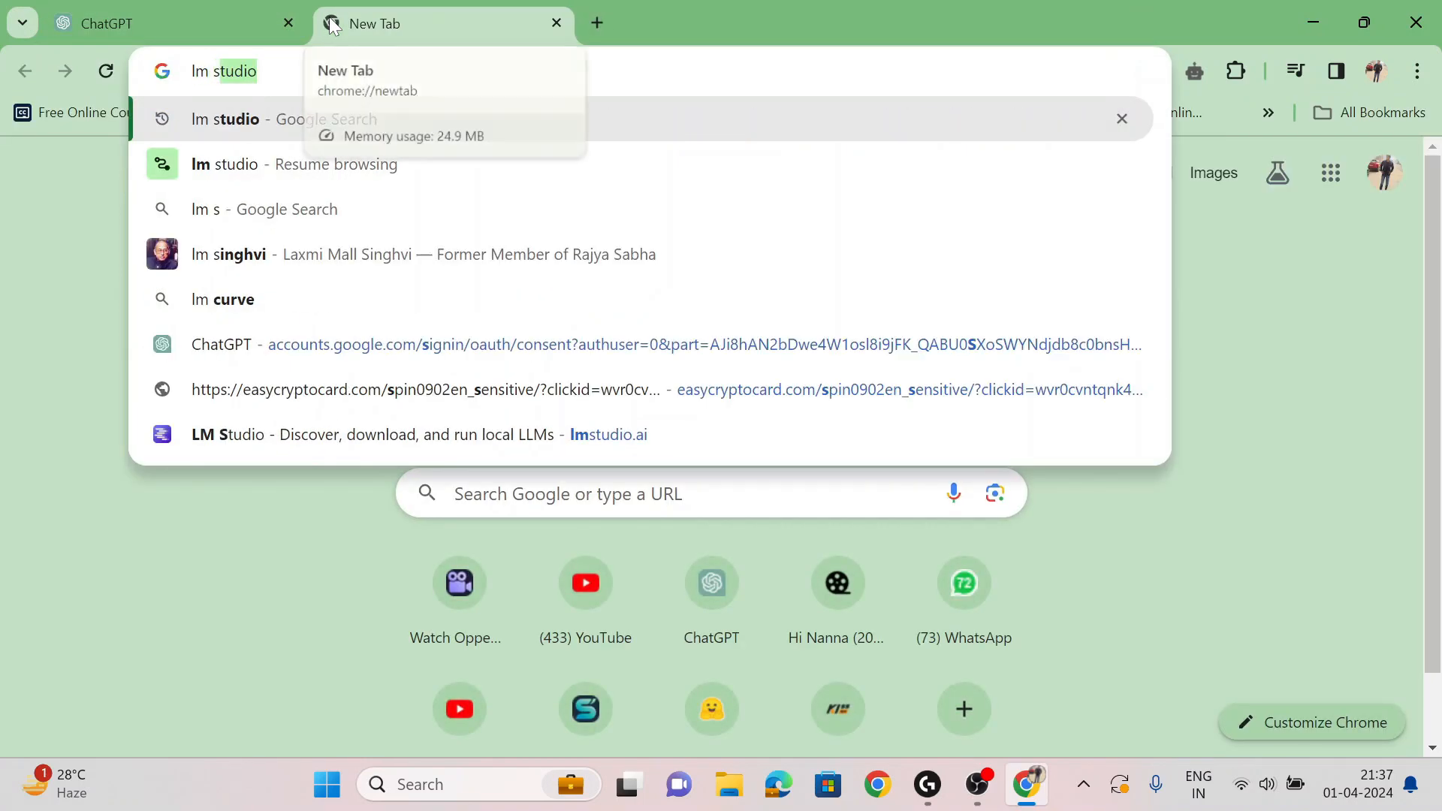
{"action": "type", "text": "tudio"}
{"action": "key", "text": "Return"}
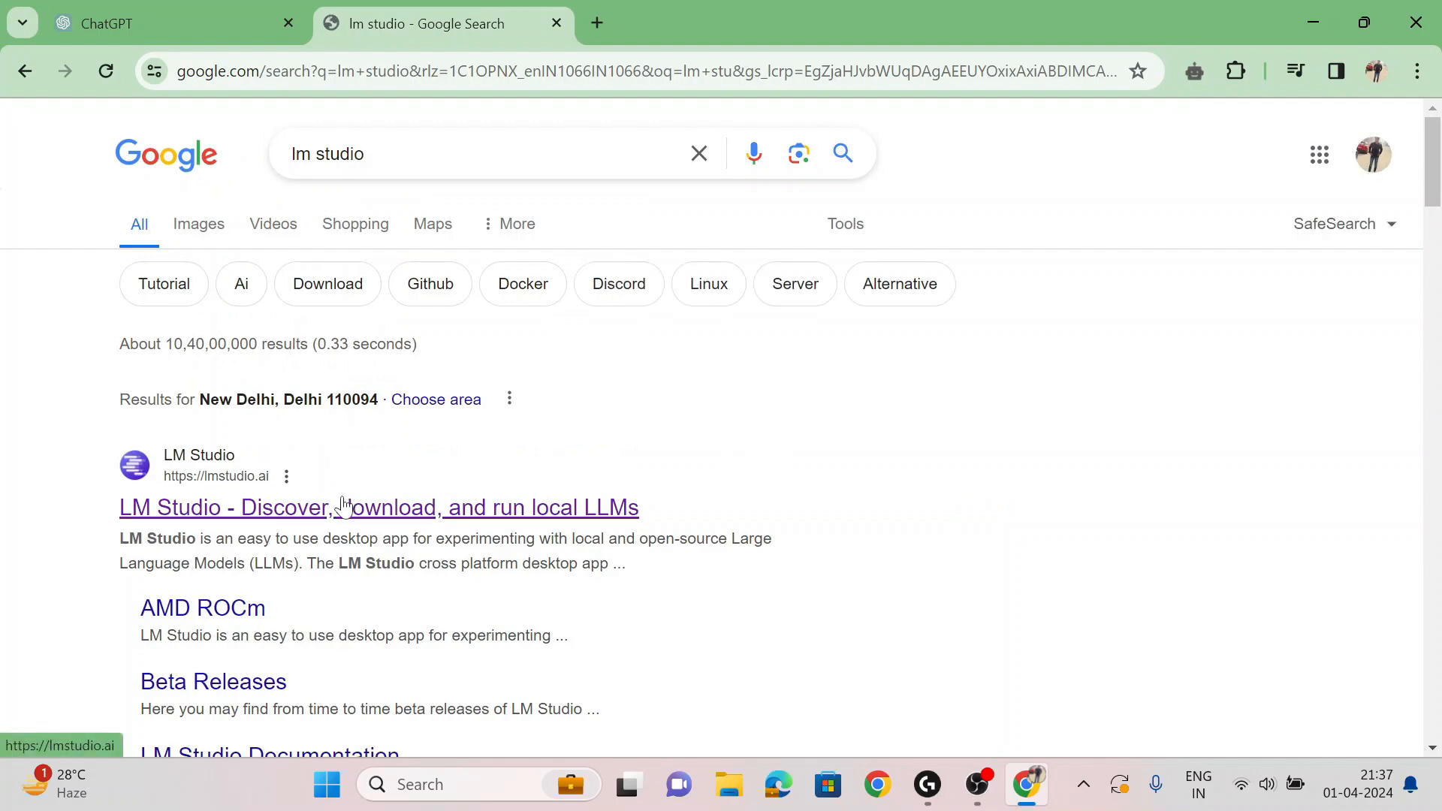
{"action": "left_click", "coordinate": [342, 505]}
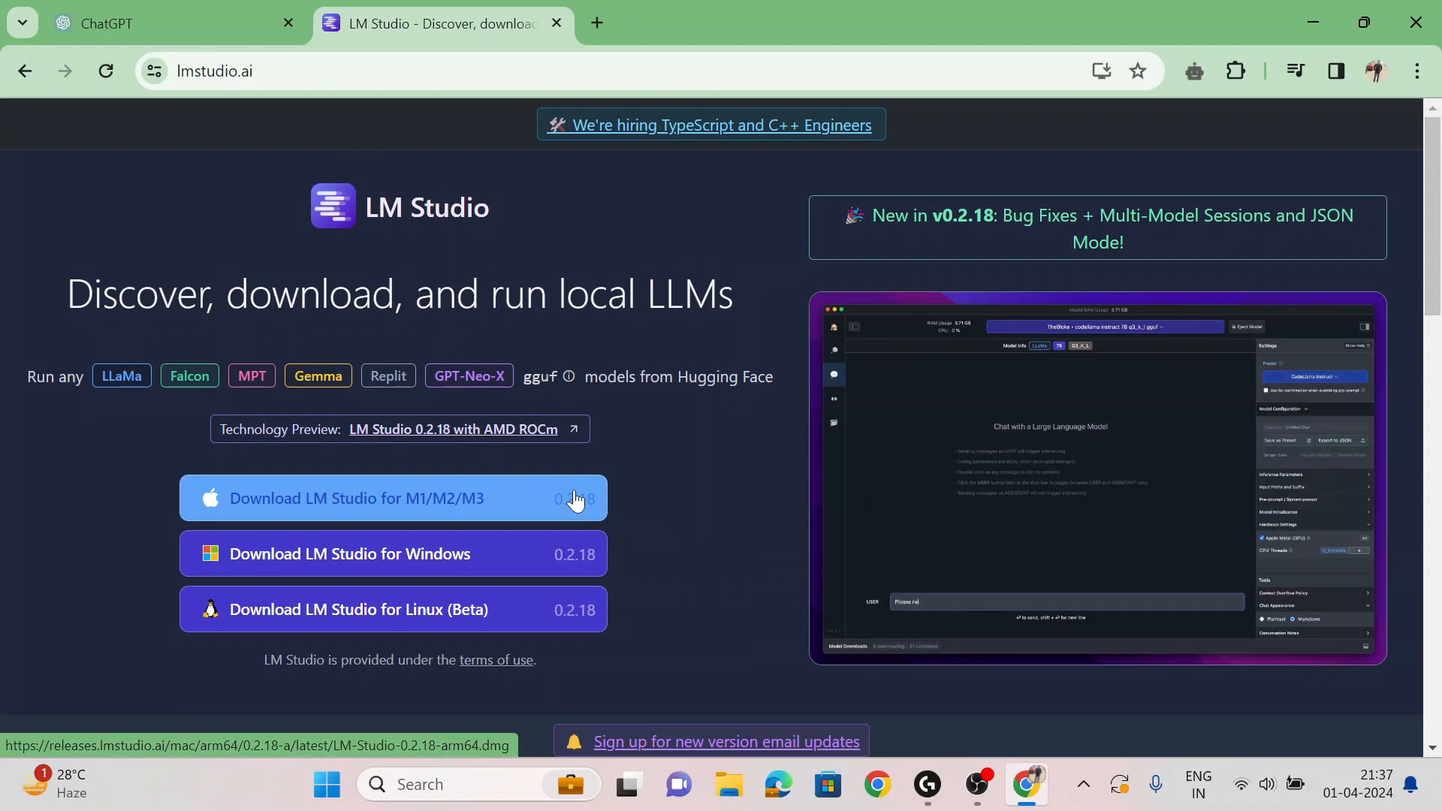
- Download the LM Studio Windows installer, confirm it is downloading, and minimize Chrome
{"action": "left_click", "coordinate": [532, 560]}
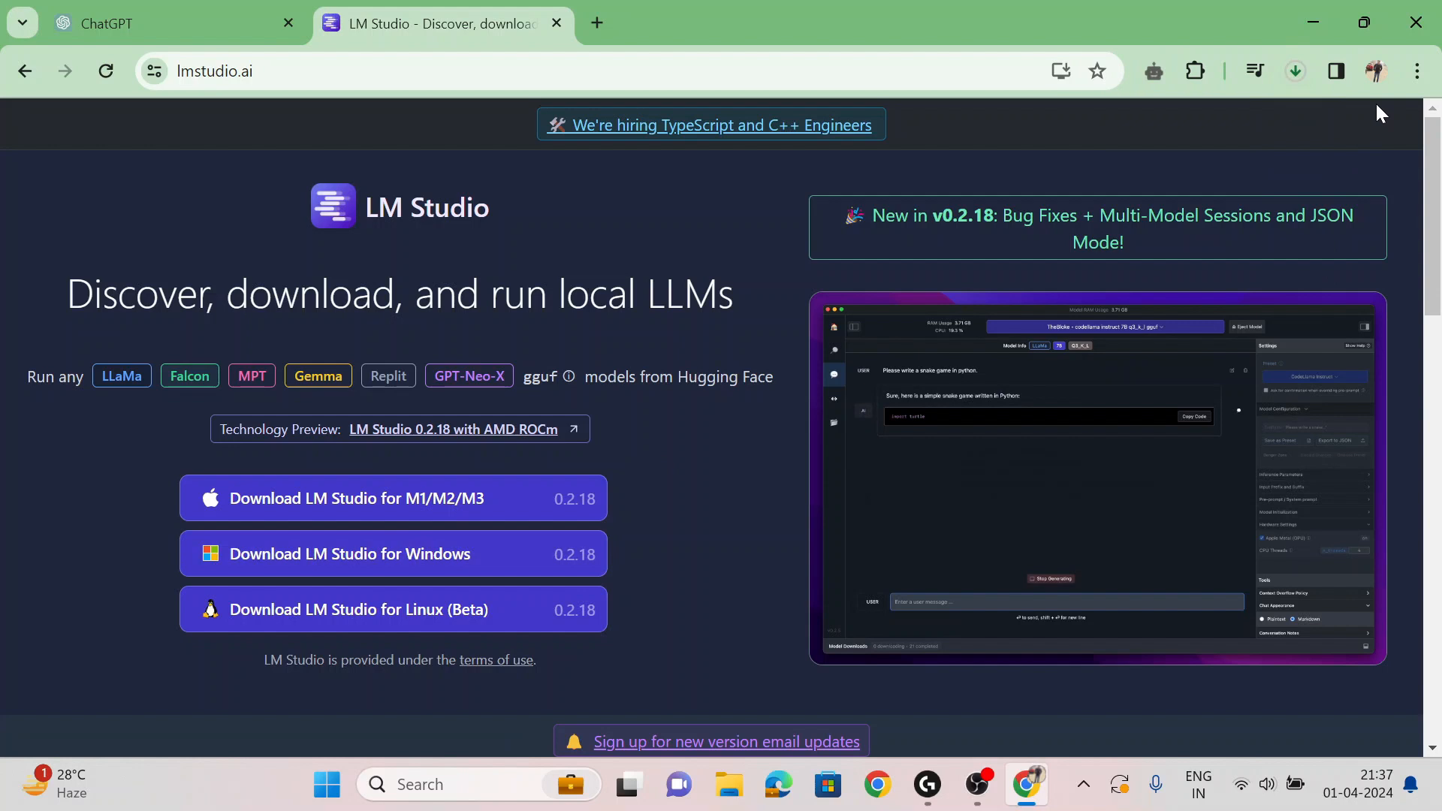
{"action": "left_click", "coordinate": [1304, 70]}
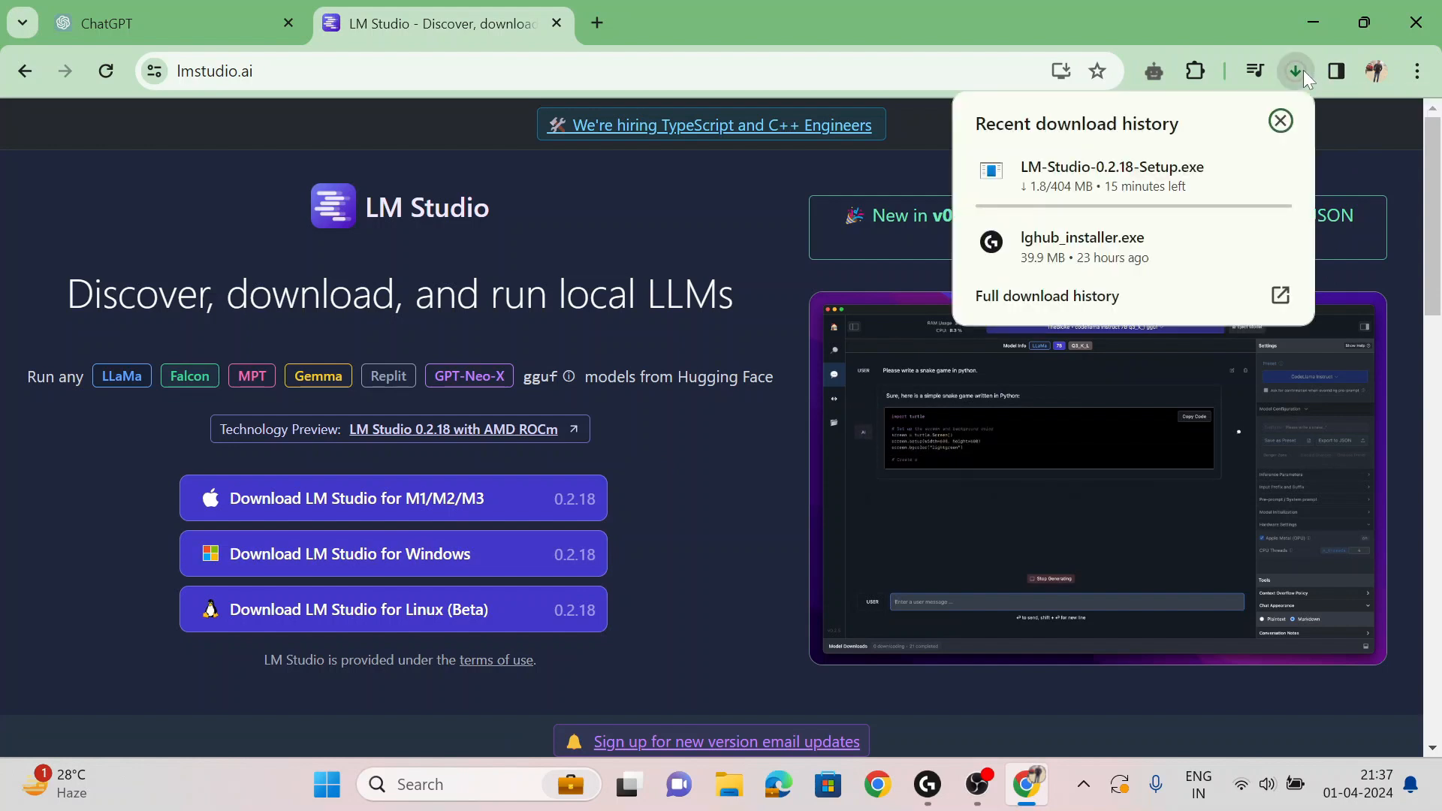
{"action": "left_click", "coordinate": [1279, 118]}
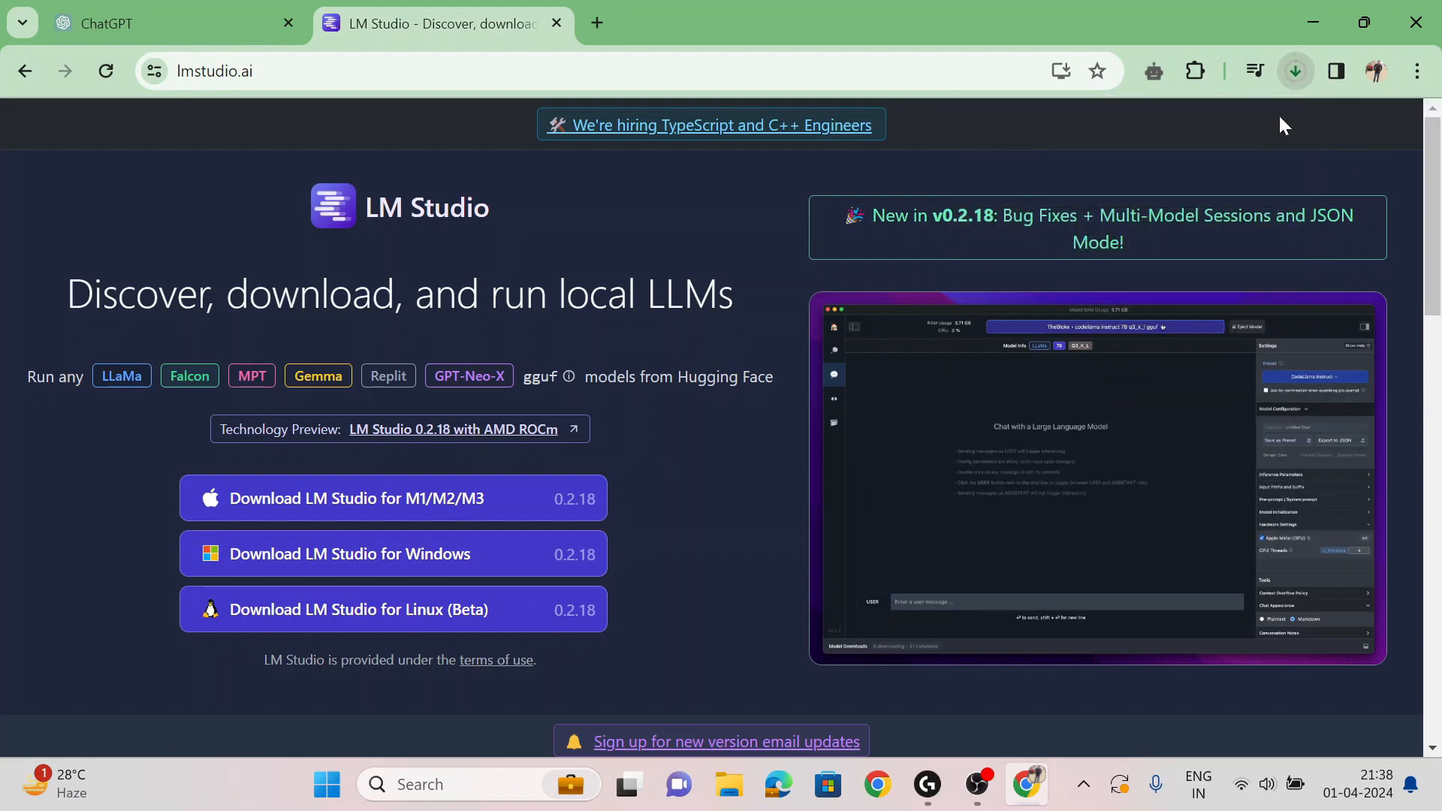
{"action": "left_click", "coordinate": [1327, 12]}
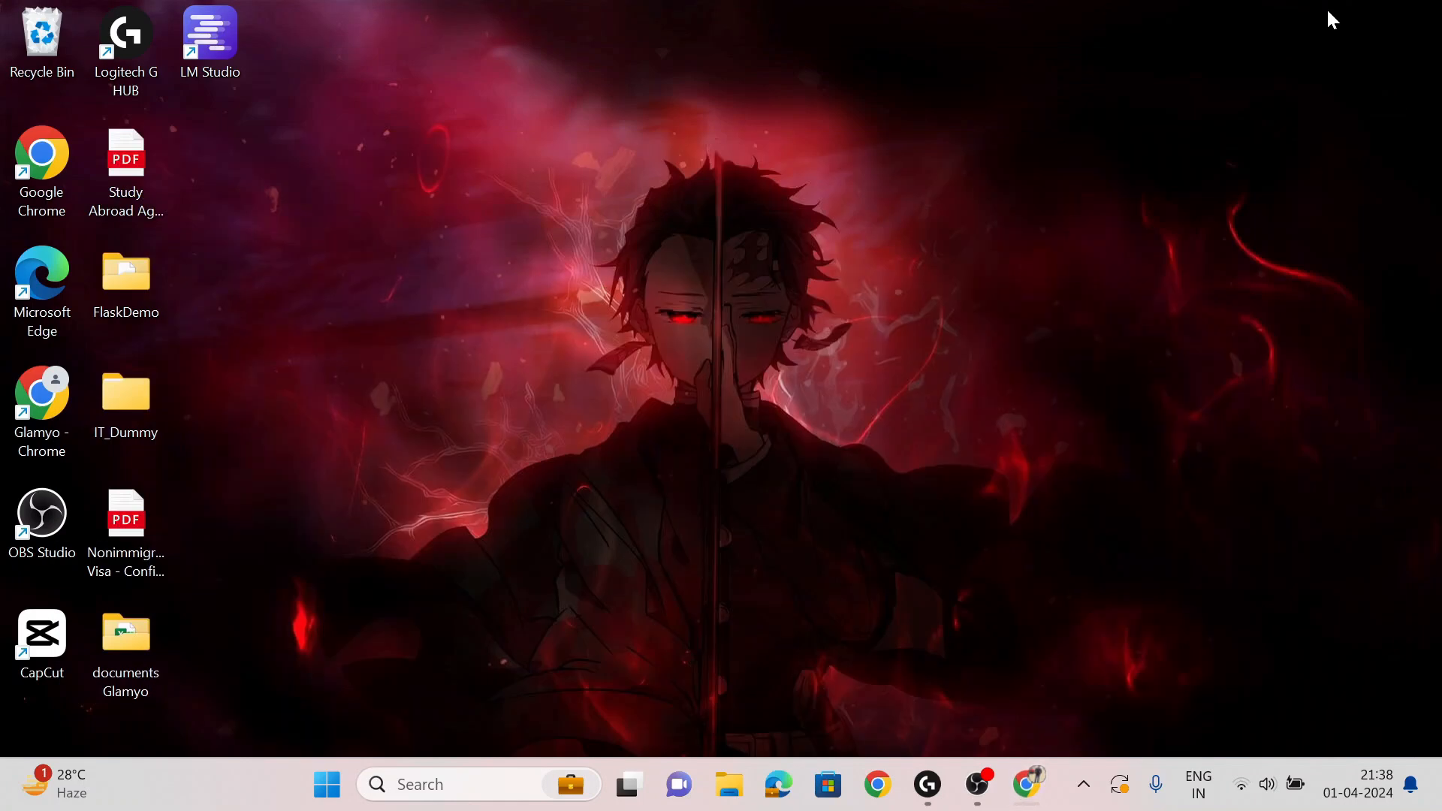
- Launch LM Studio by searching 'lm' from the Start menu
{"action": "key", "text": "super"}
{"action": "type", "text": "lm"}
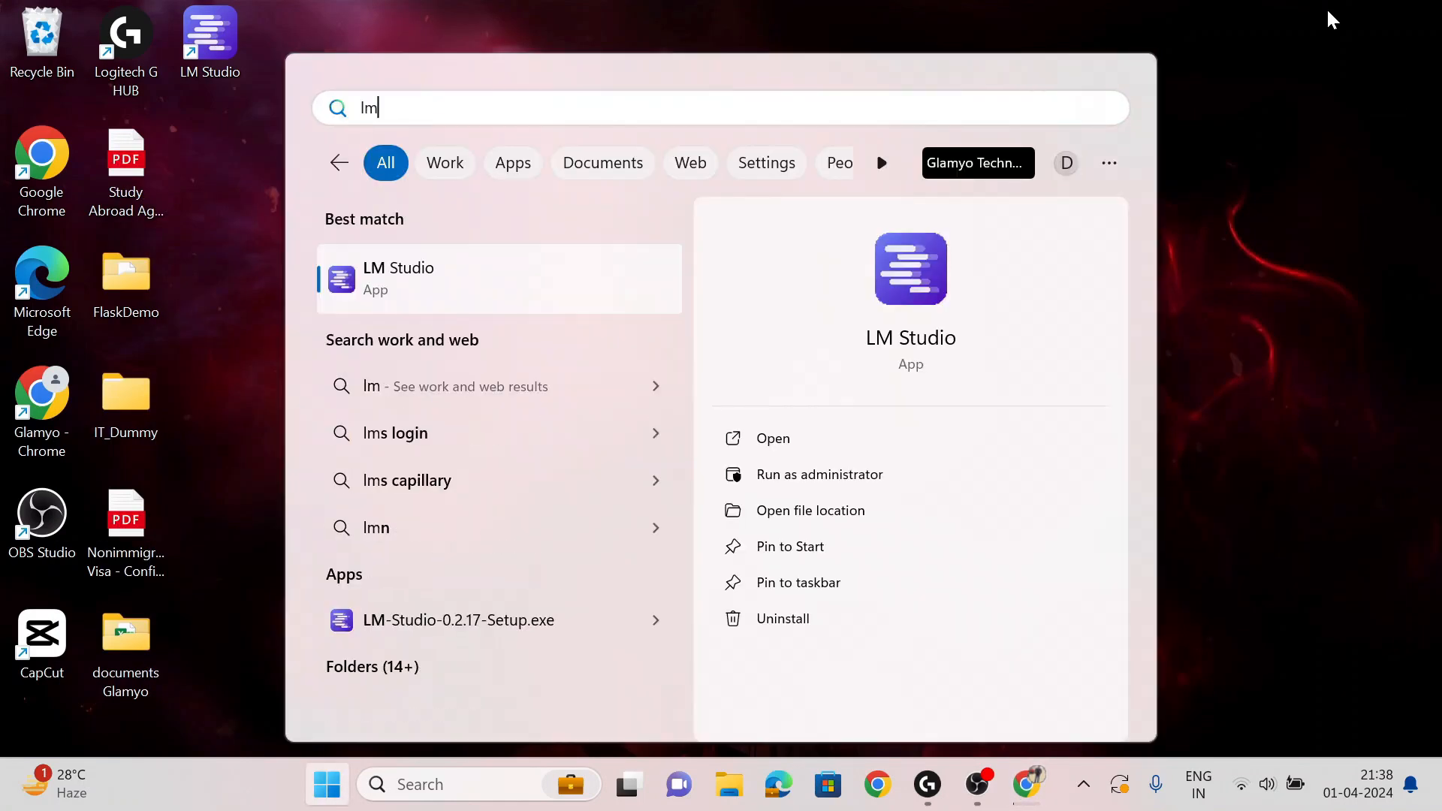
{"action": "key", "text": "Return"}
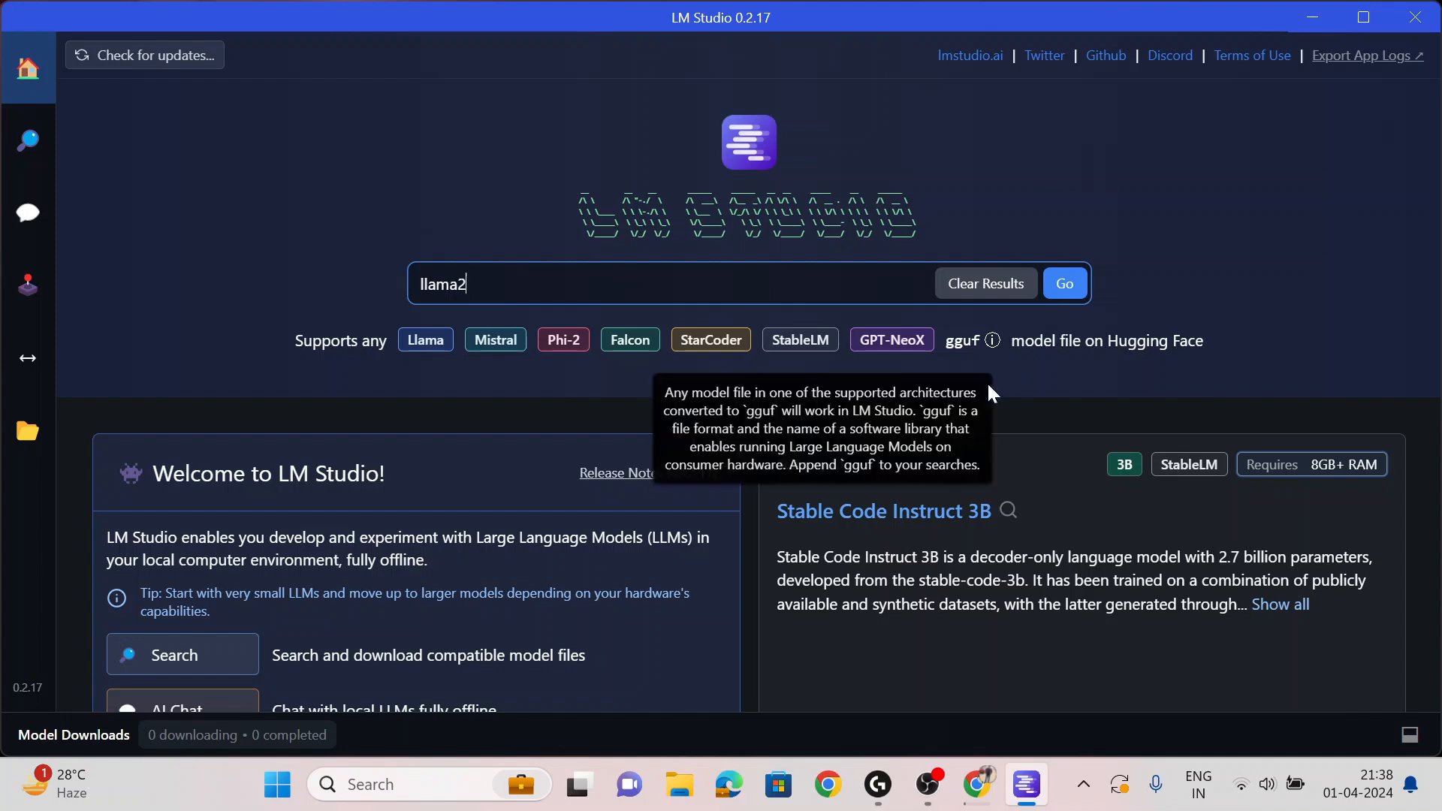
- Browse the featured model cards, then search Hugging Face for 'llama2' models
{"action": "scroll", "coordinate": [1315, 330], "scroll_direction": "down", "scroll_amount": 1}
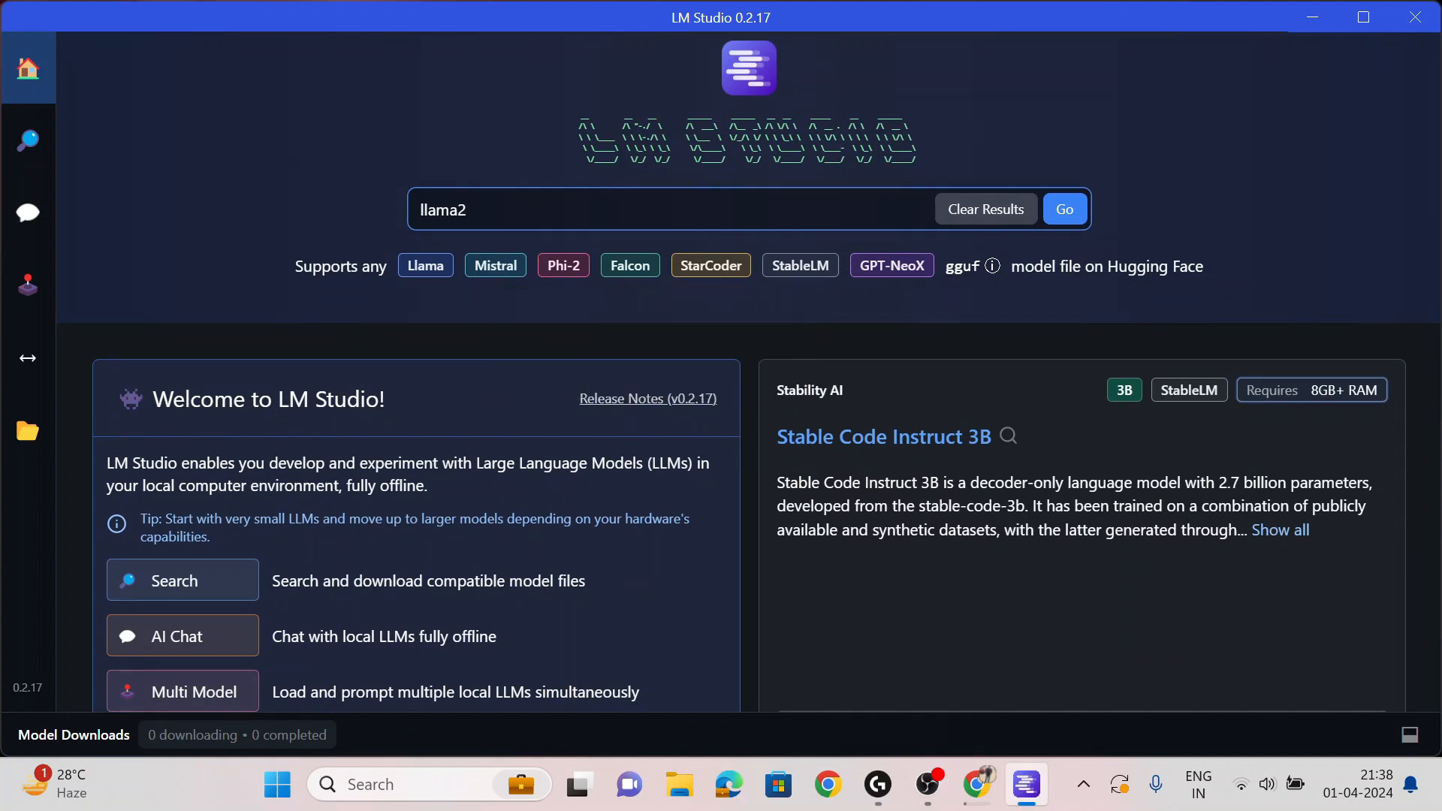
{"action": "scroll", "coordinate": [676, 220], "scroll_direction": "down", "scroll_amount": 5}
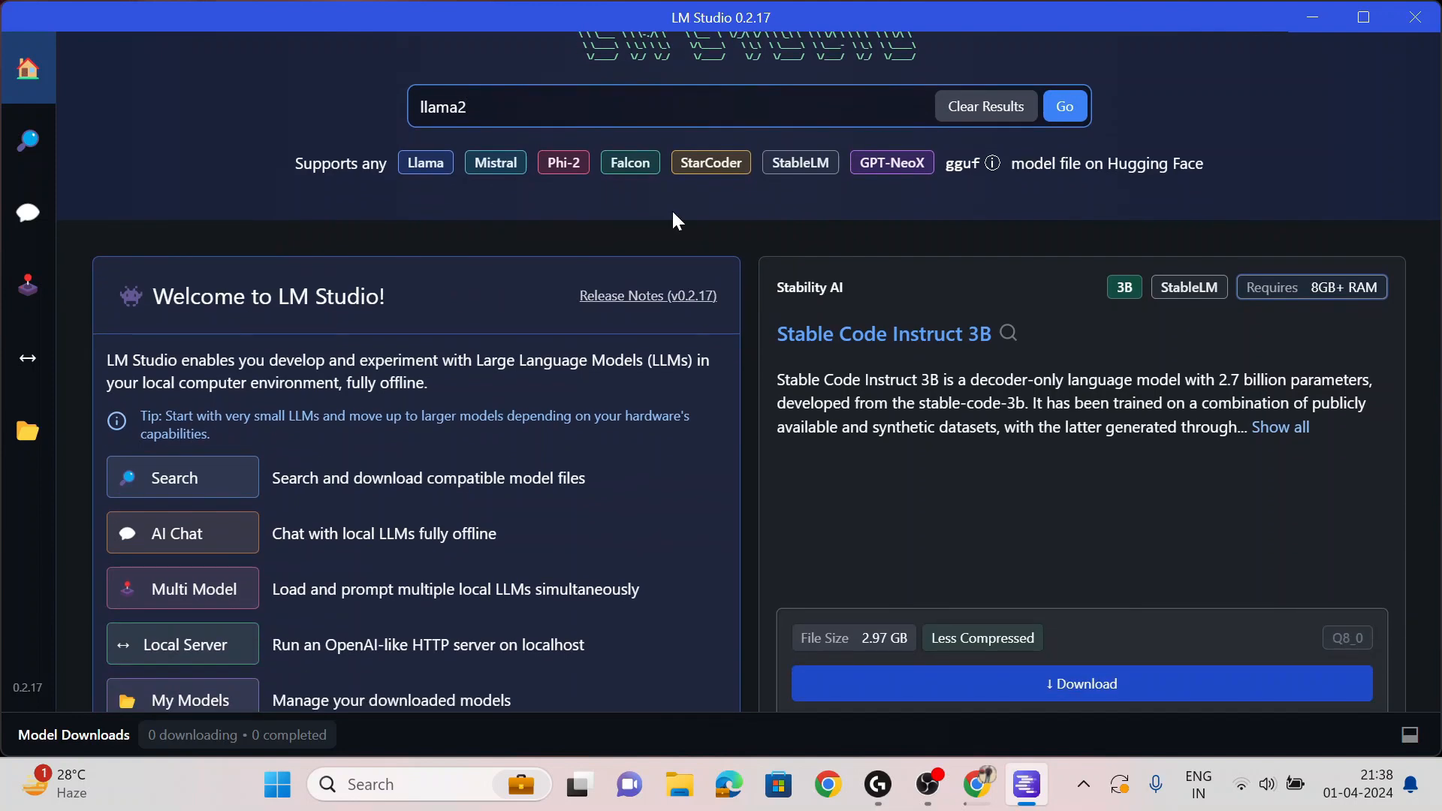
{"action": "scroll", "coordinate": [675, 220], "scroll_direction": "down", "scroll_amount": 2}
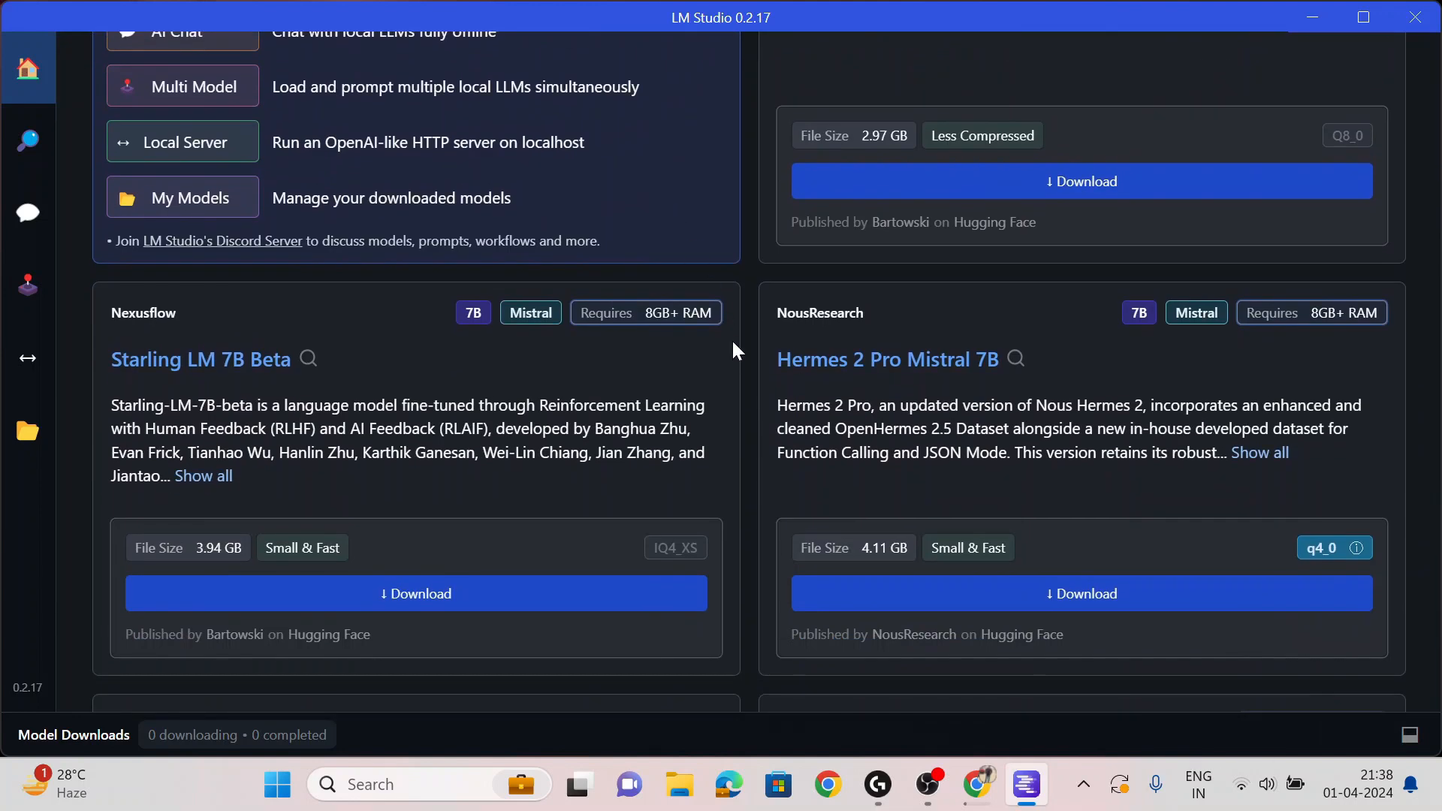
{"action": "scroll", "coordinate": [728, 380], "scroll_direction": "down", "scroll_amount": 1}
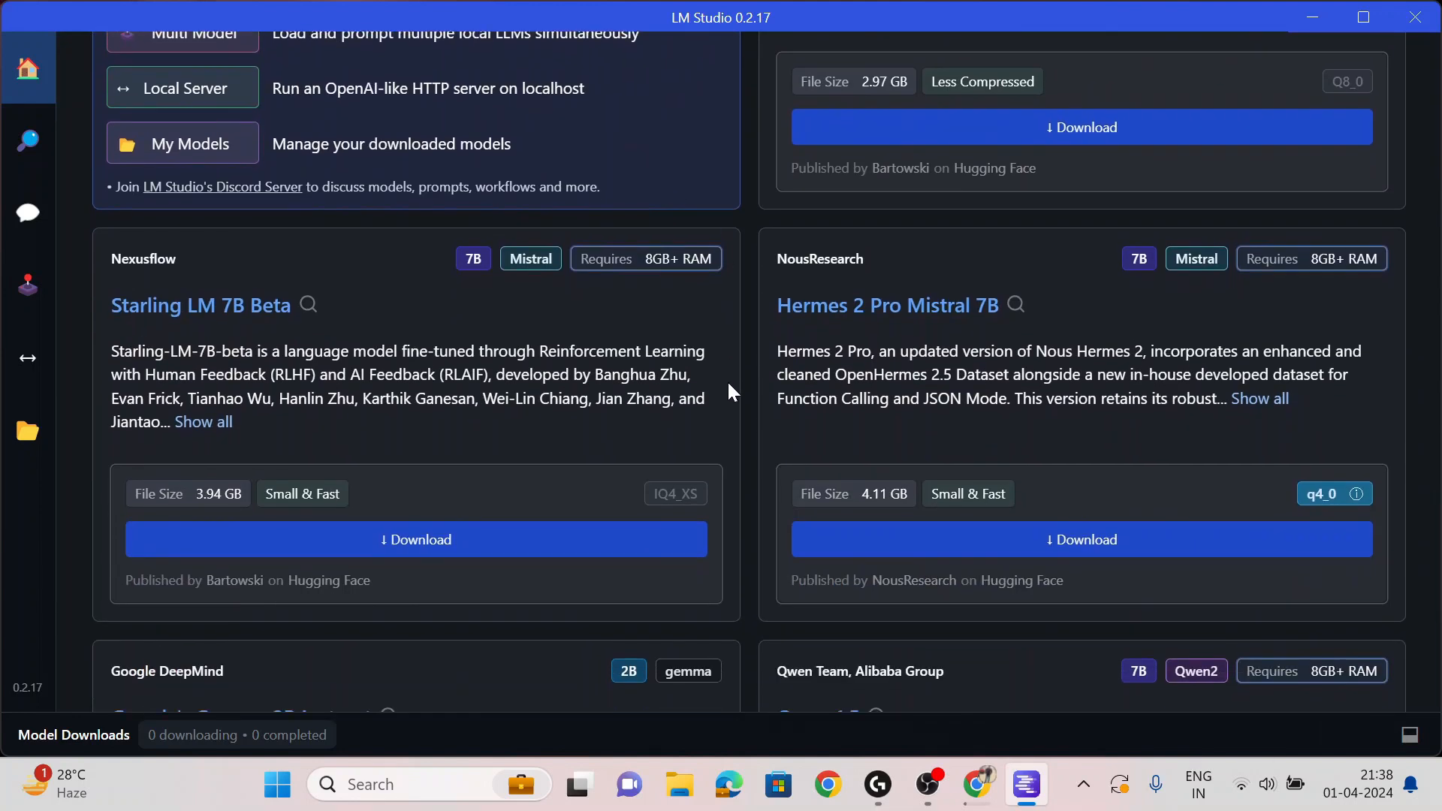
{"action": "scroll", "coordinate": [727, 380], "scroll_direction": "down", "scroll_amount": 1}
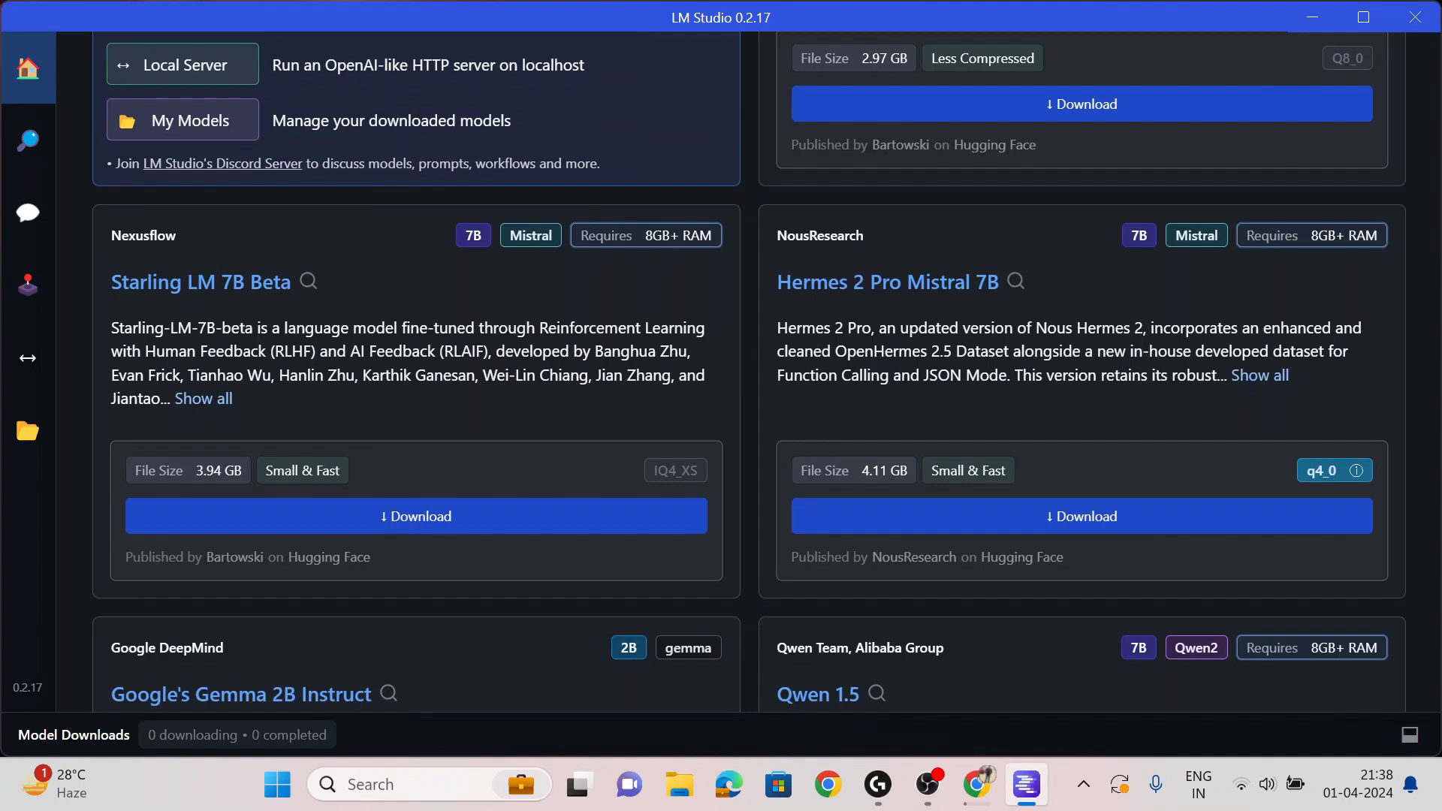
{"action": "scroll", "coordinate": [667, 390], "scroll_direction": "down", "scroll_amount": 7}
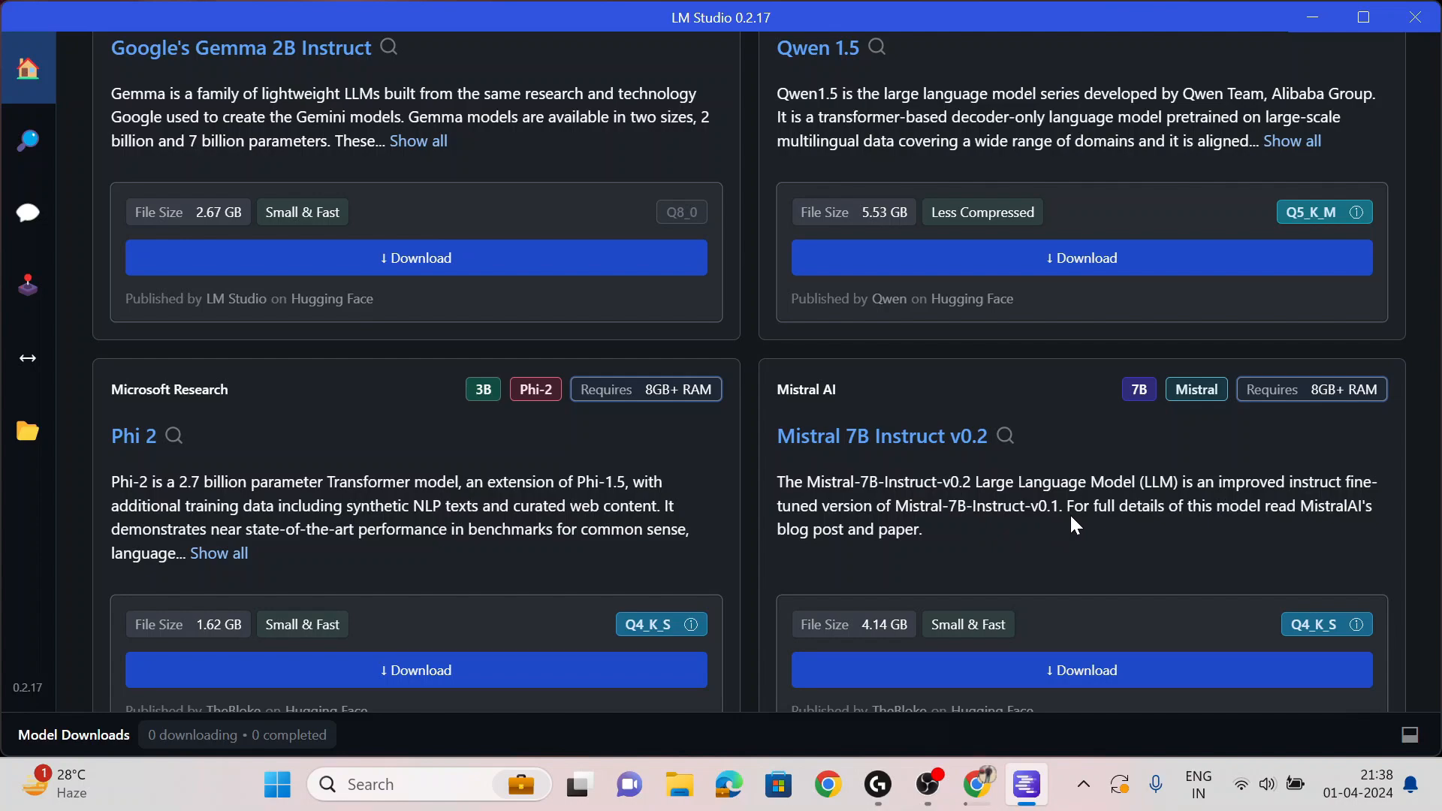
{"action": "scroll", "coordinate": [1071, 519], "scroll_direction": "down", "scroll_amount": 10}
{"action": "scroll", "coordinate": [1072, 518], "scroll_direction": "down", "scroll_amount": 7}
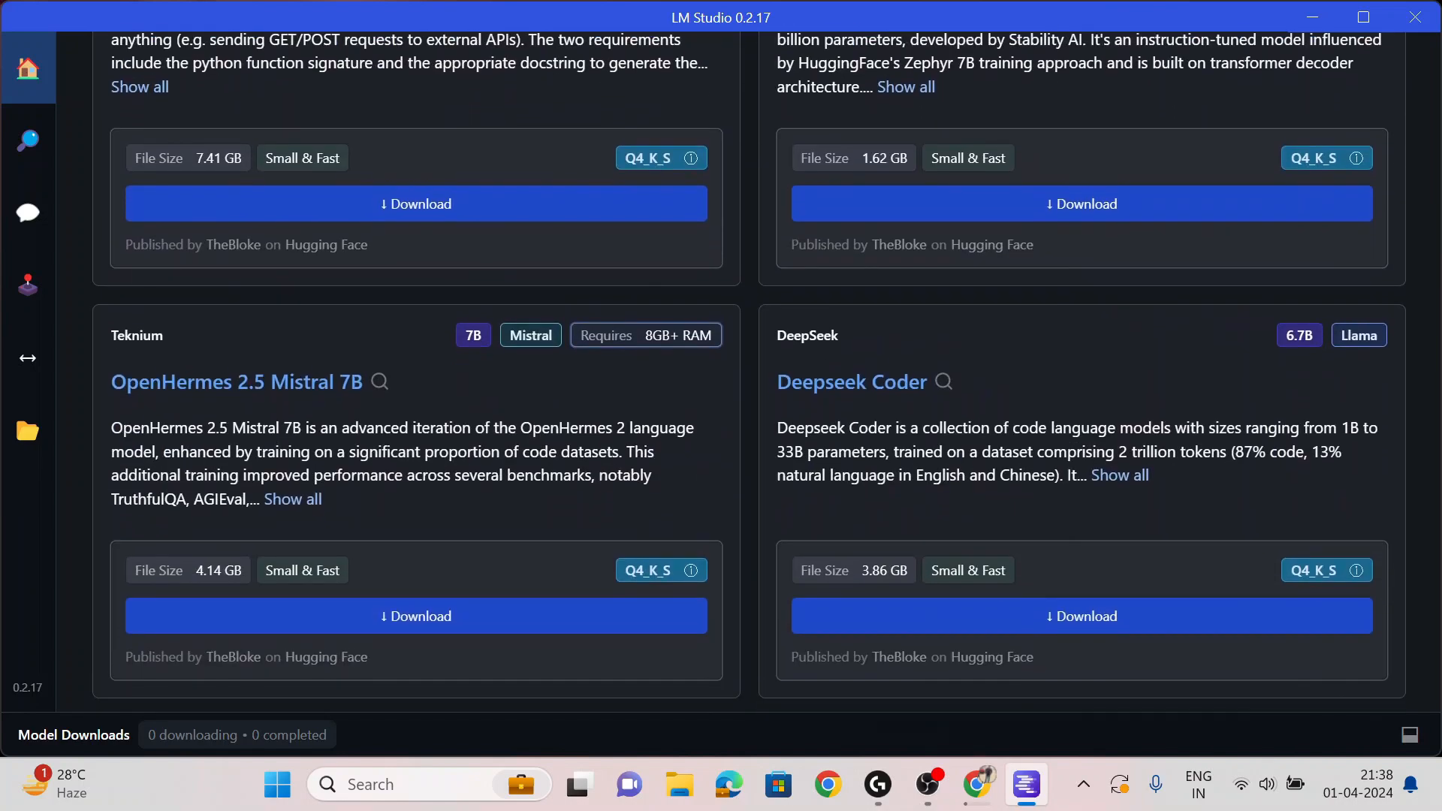
{"action": "scroll", "coordinate": [1071, 518], "scroll_direction": "up", "scroll_amount": 20}
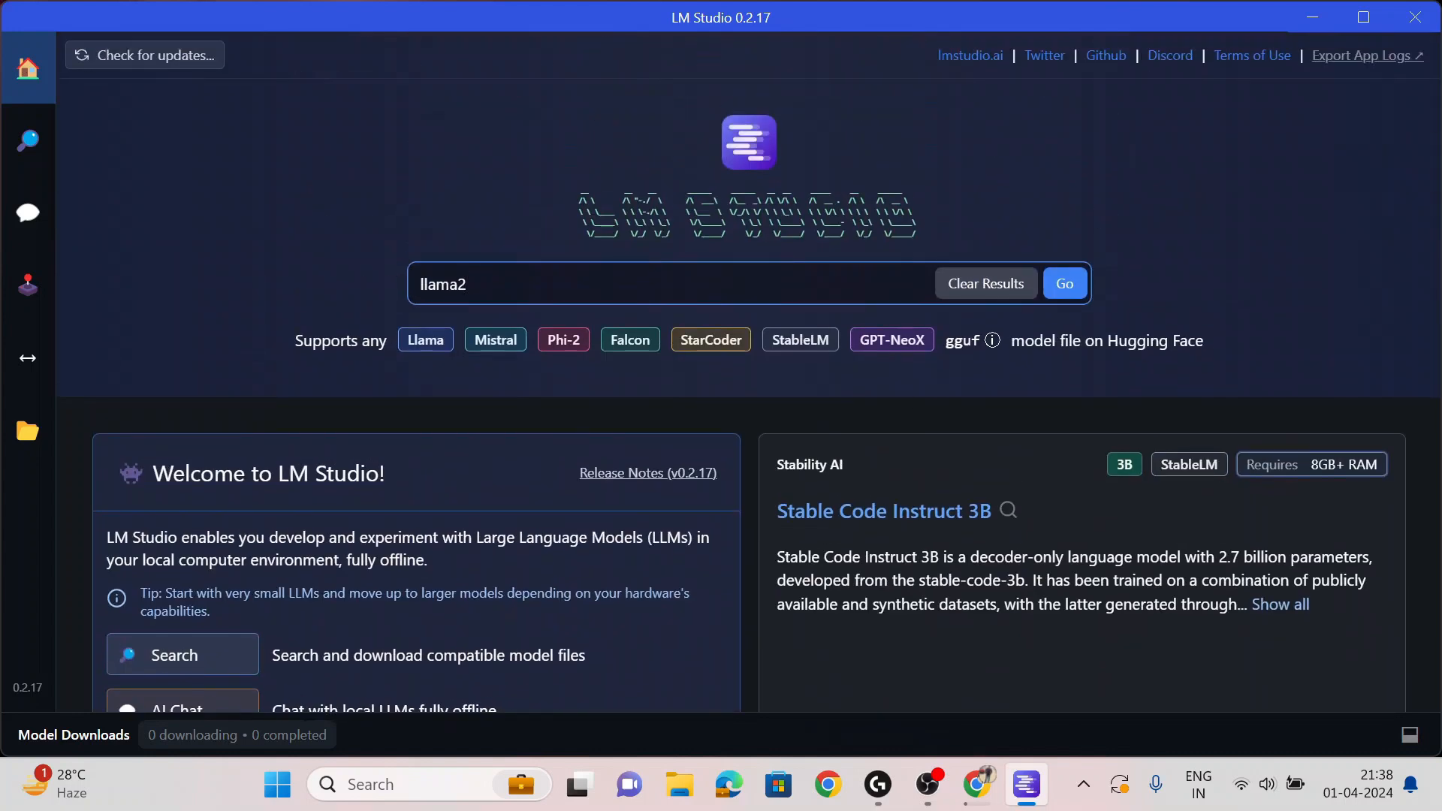
{"action": "key", "text": "Return"}
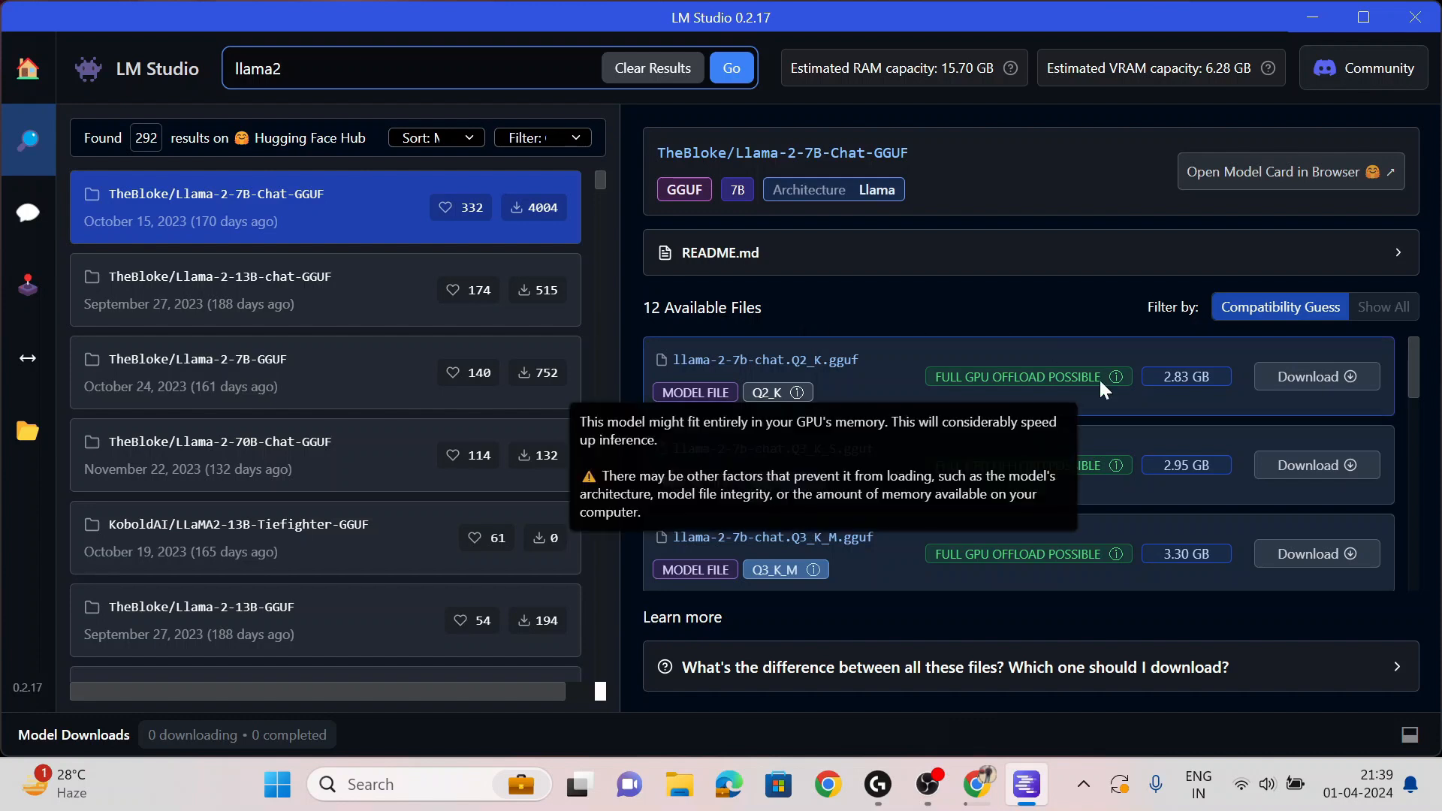
- Wait until llama-2-7b-chat.Q5_0.gguf (4.65 GB) finishes downloading and shows as Downloaded
{"action": "scroll", "coordinate": [874, 448], "scroll_direction": "down", "scroll_amount": 1}
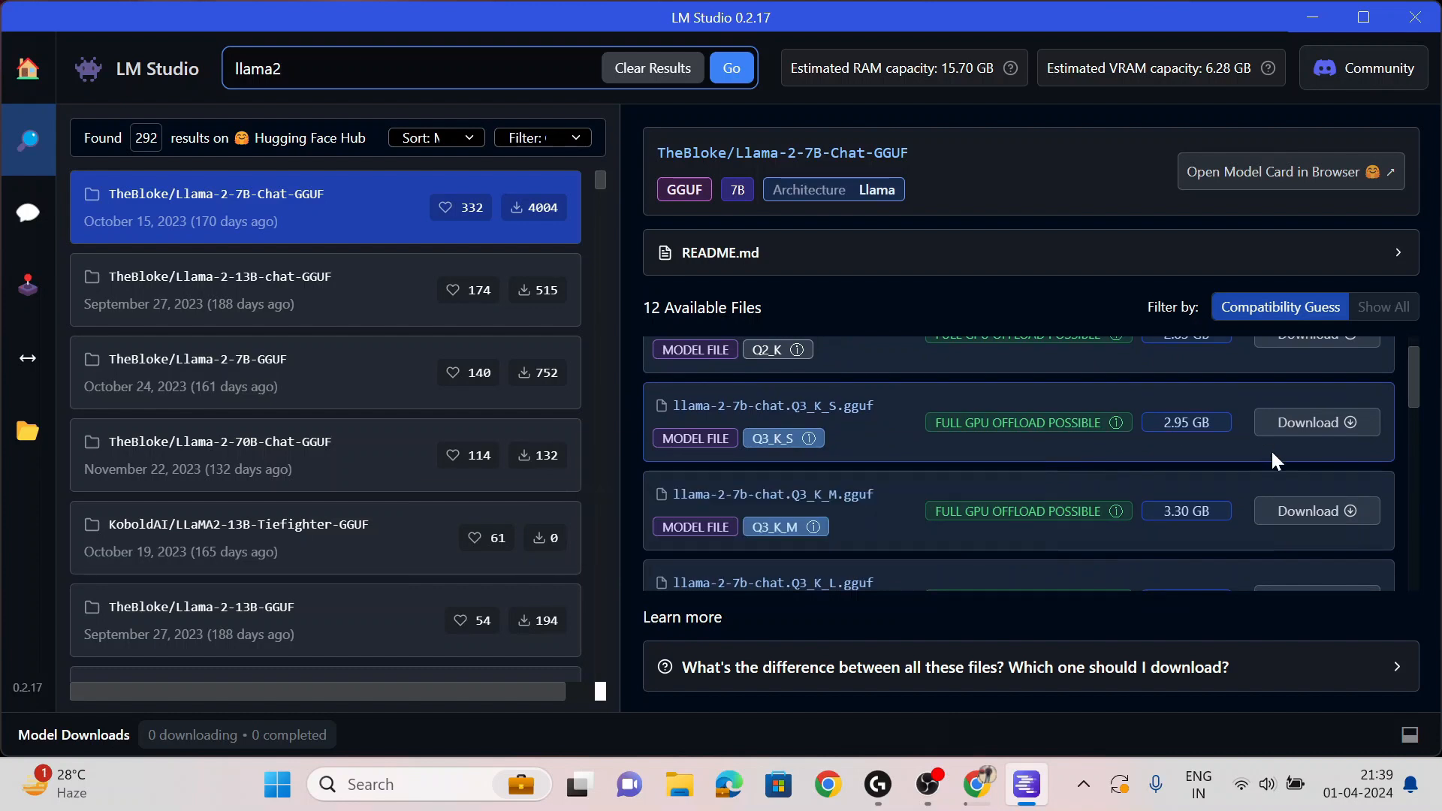
{"action": "scroll", "coordinate": [1227, 446], "scroll_direction": "up", "scroll_amount": 1}
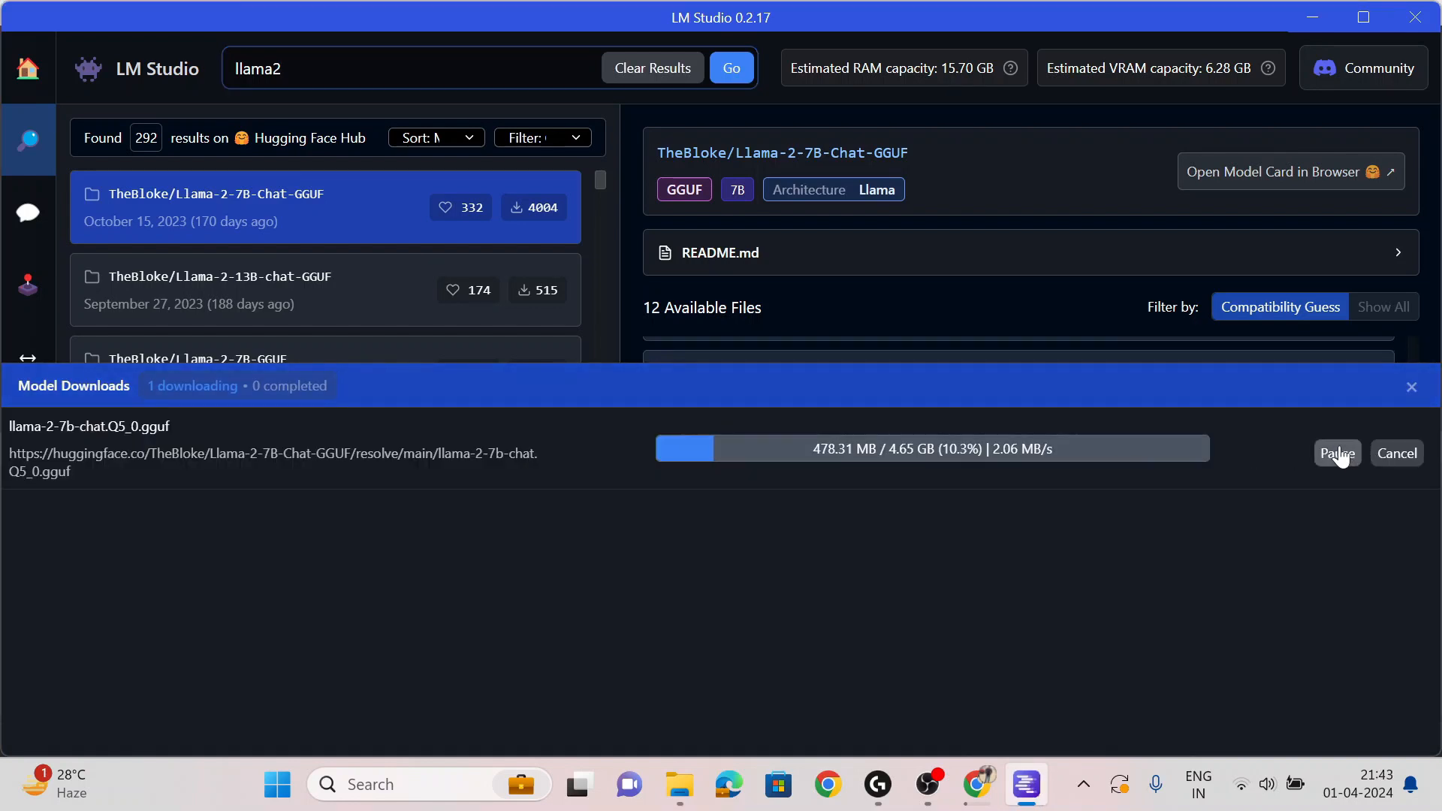
{"action": "left_click", "coordinate": [1412, 387]}
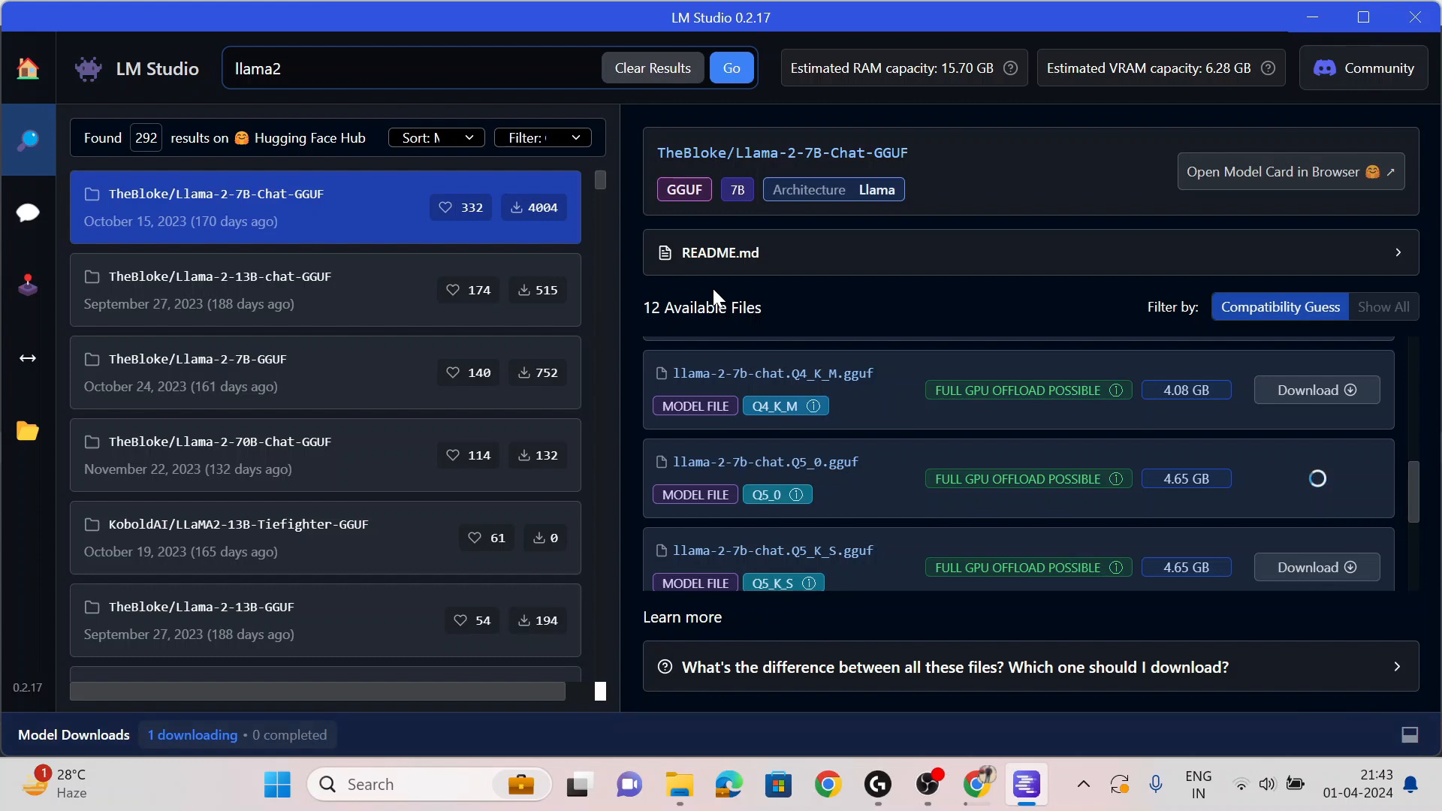
{"action": "scroll", "coordinate": [934, 463], "scroll_direction": "down", "scroll_amount": 1}
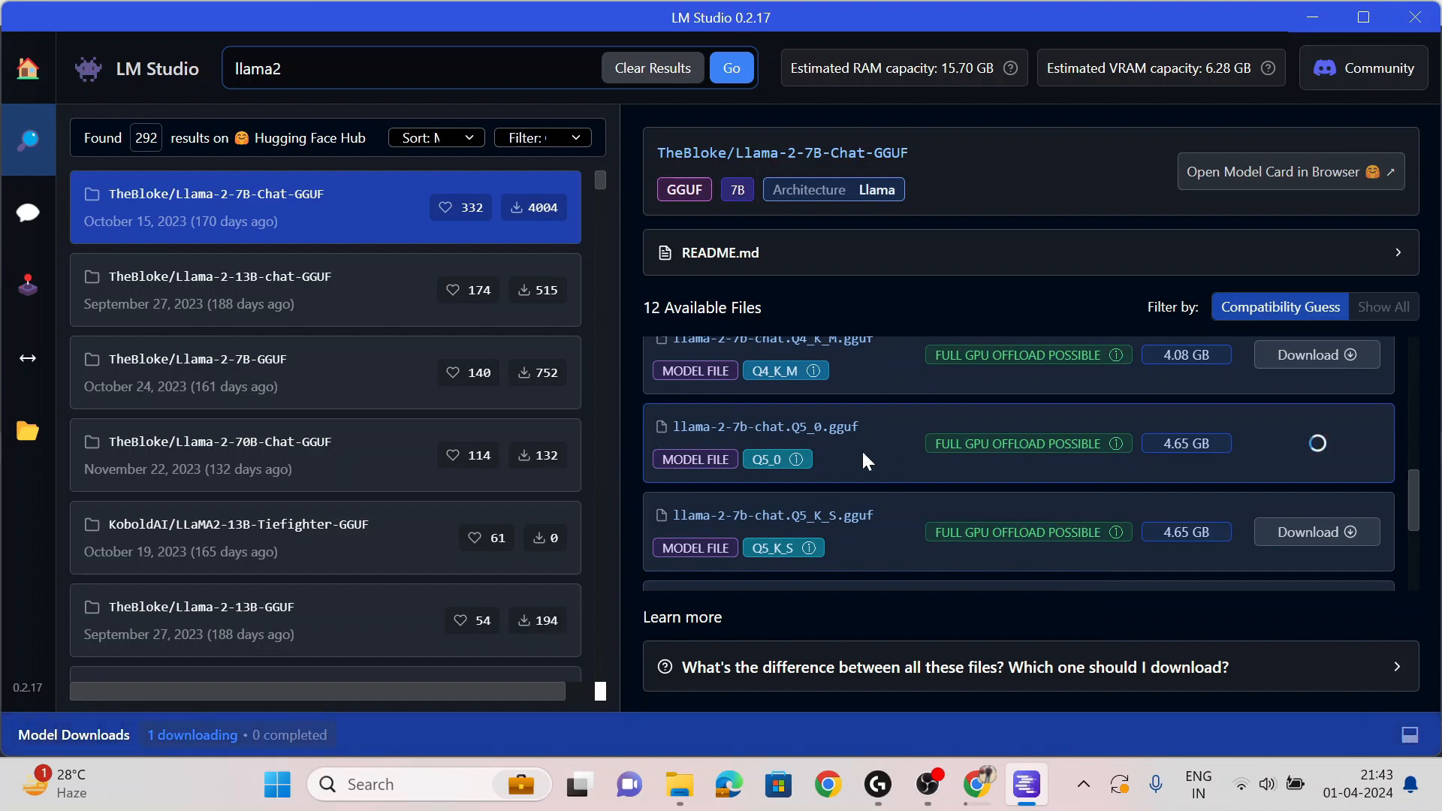
{"action": "scroll", "coordinate": [863, 454], "scroll_direction": "down", "scroll_amount": 2}
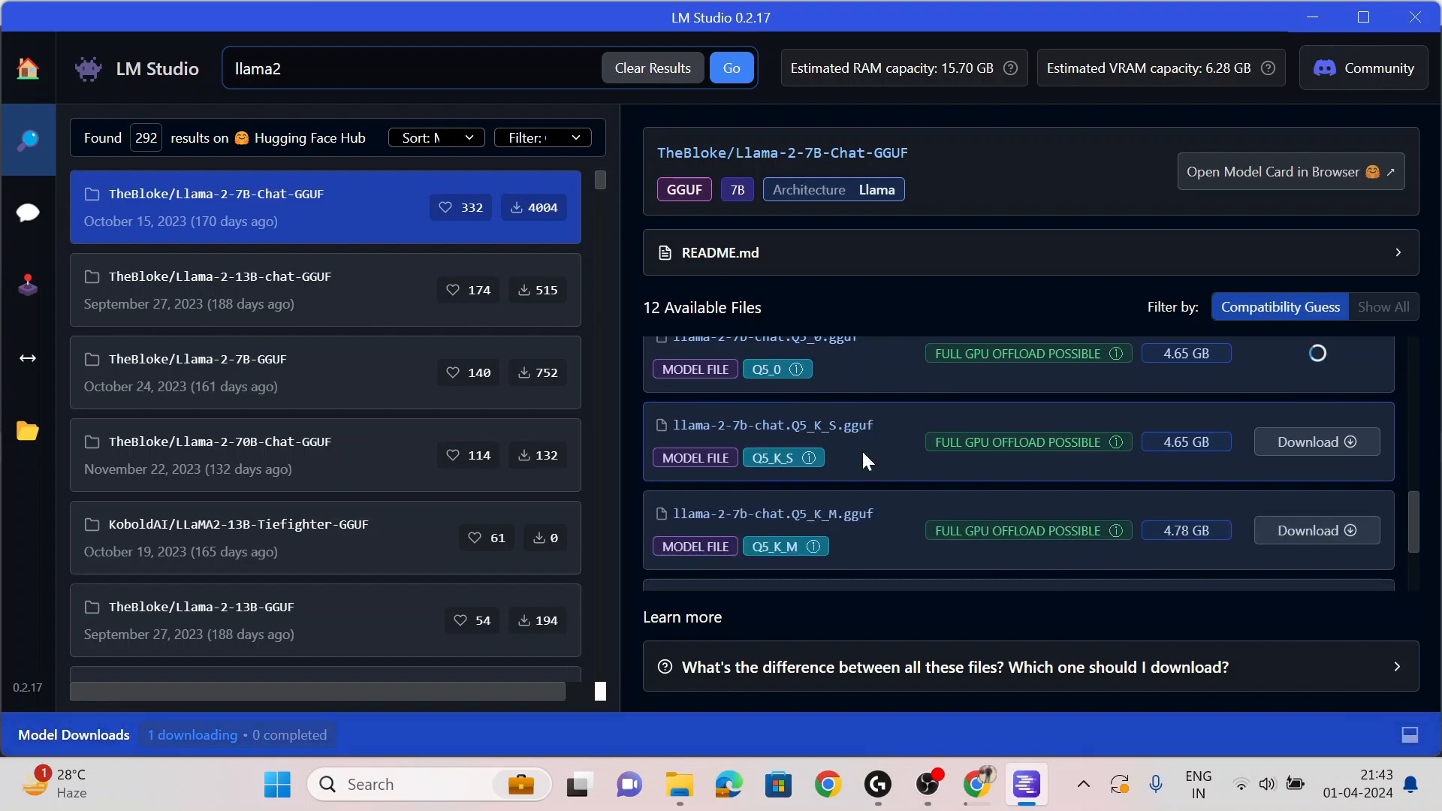
{"action": "scroll", "coordinate": [863, 449], "scroll_direction": "up", "scroll_amount": 3}
{"action": "scroll", "coordinate": [863, 460], "scroll_direction": "down", "scroll_amount": 3}
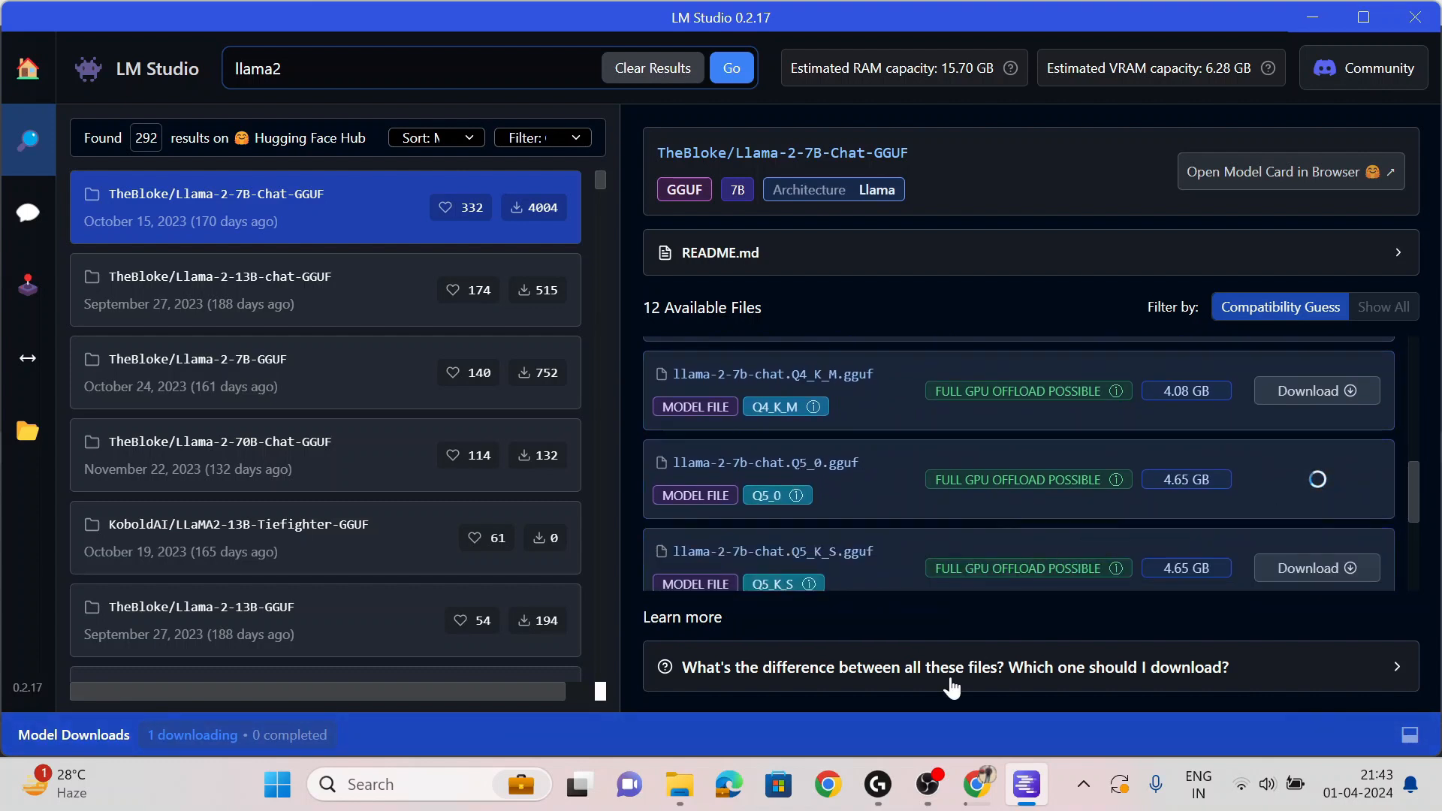
{"action": "left_click", "coordinate": [991, 731]}
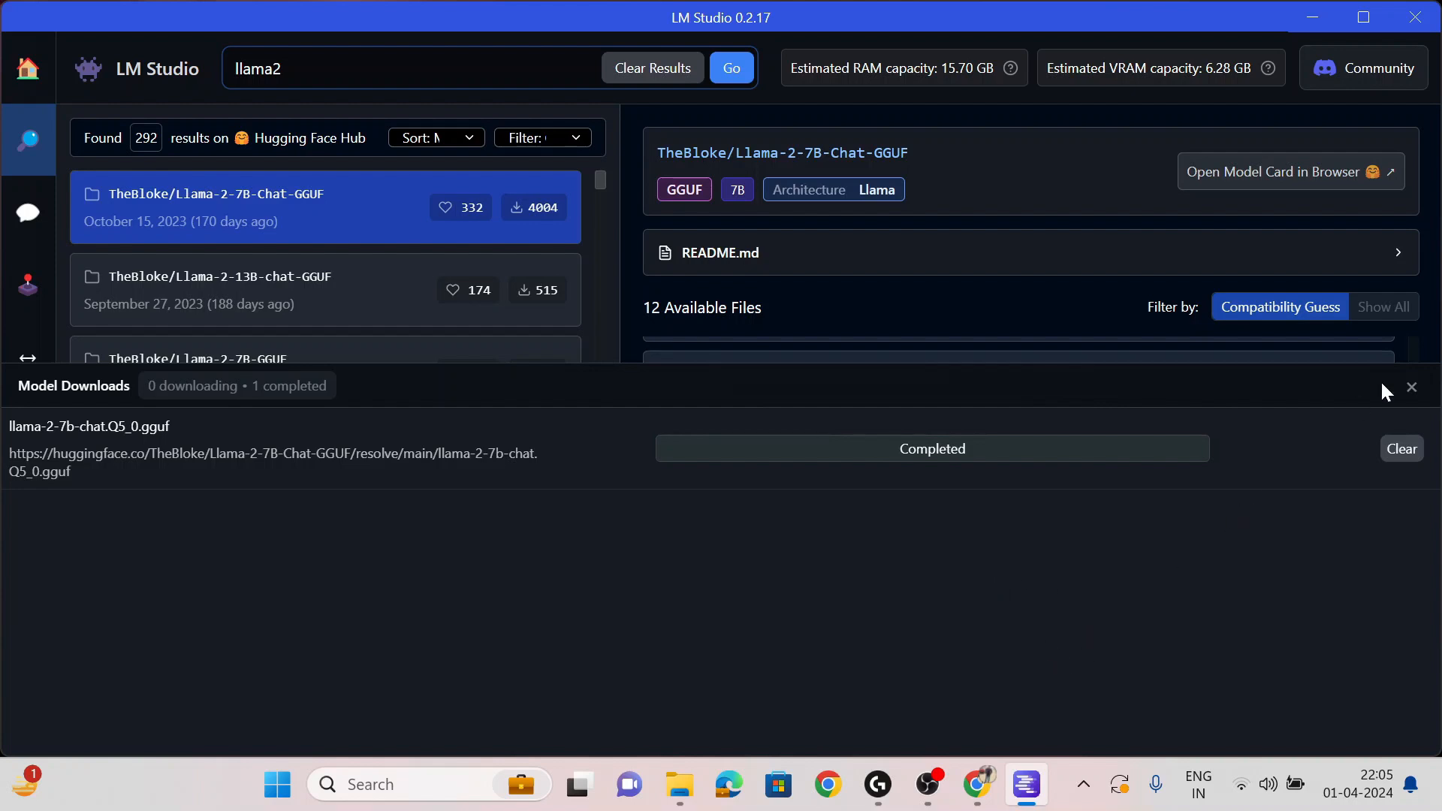
{"action": "left_click", "coordinate": [1412, 387]}
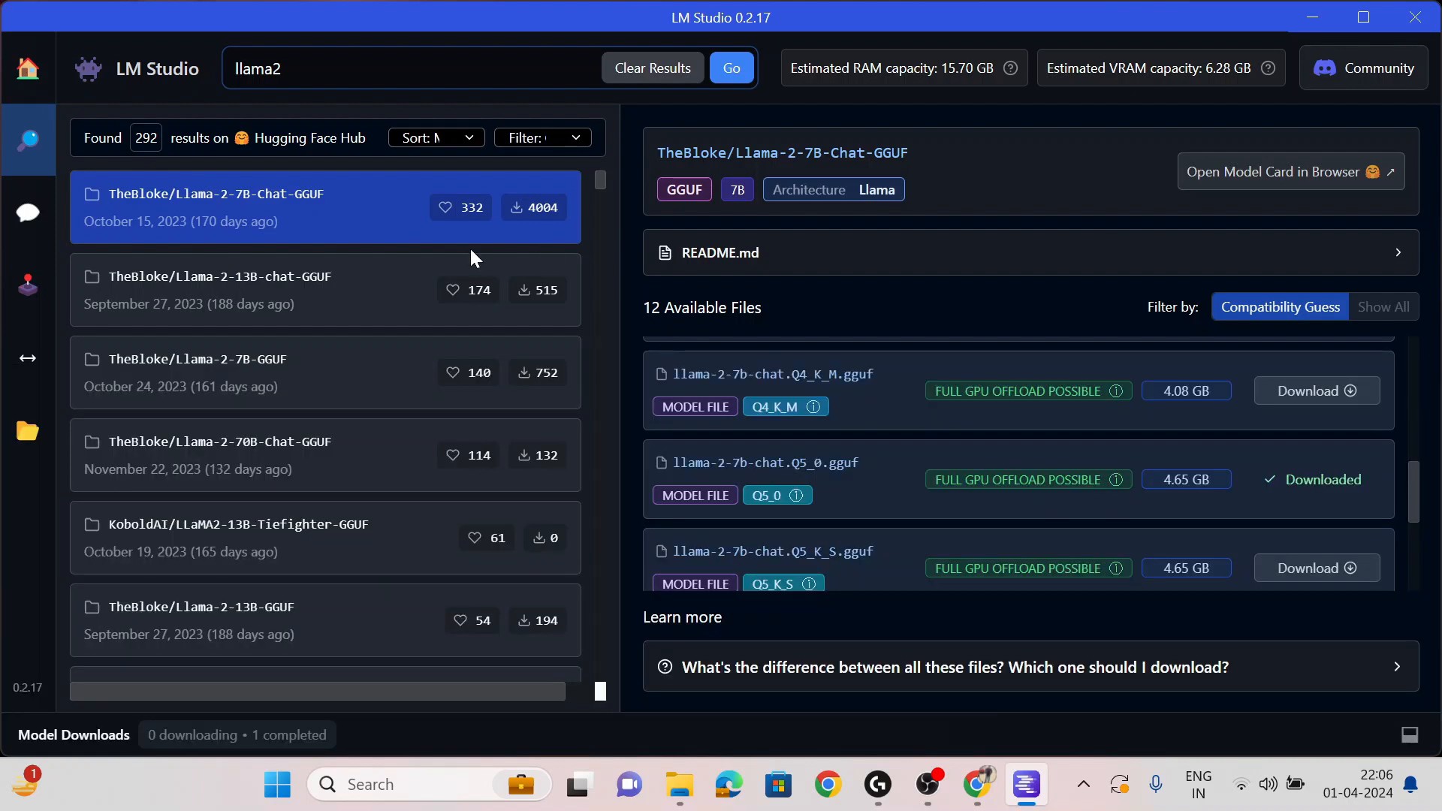
- Load TheBloke's llama 2 chat 7B Q5_0 model on the AI Chat page
{"action": "left_click", "coordinate": [31, 229]}
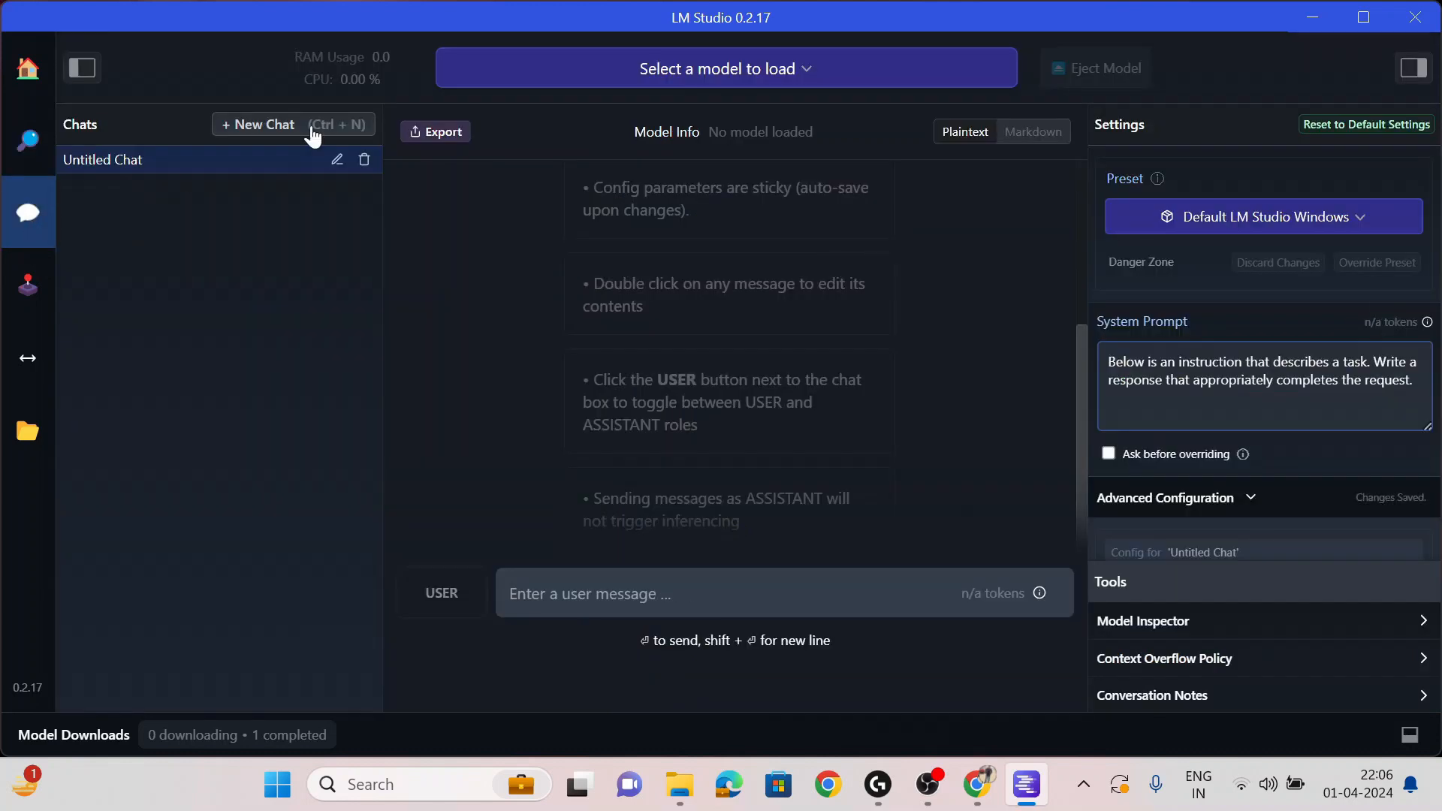
{"action": "left_click", "coordinate": [776, 78]}
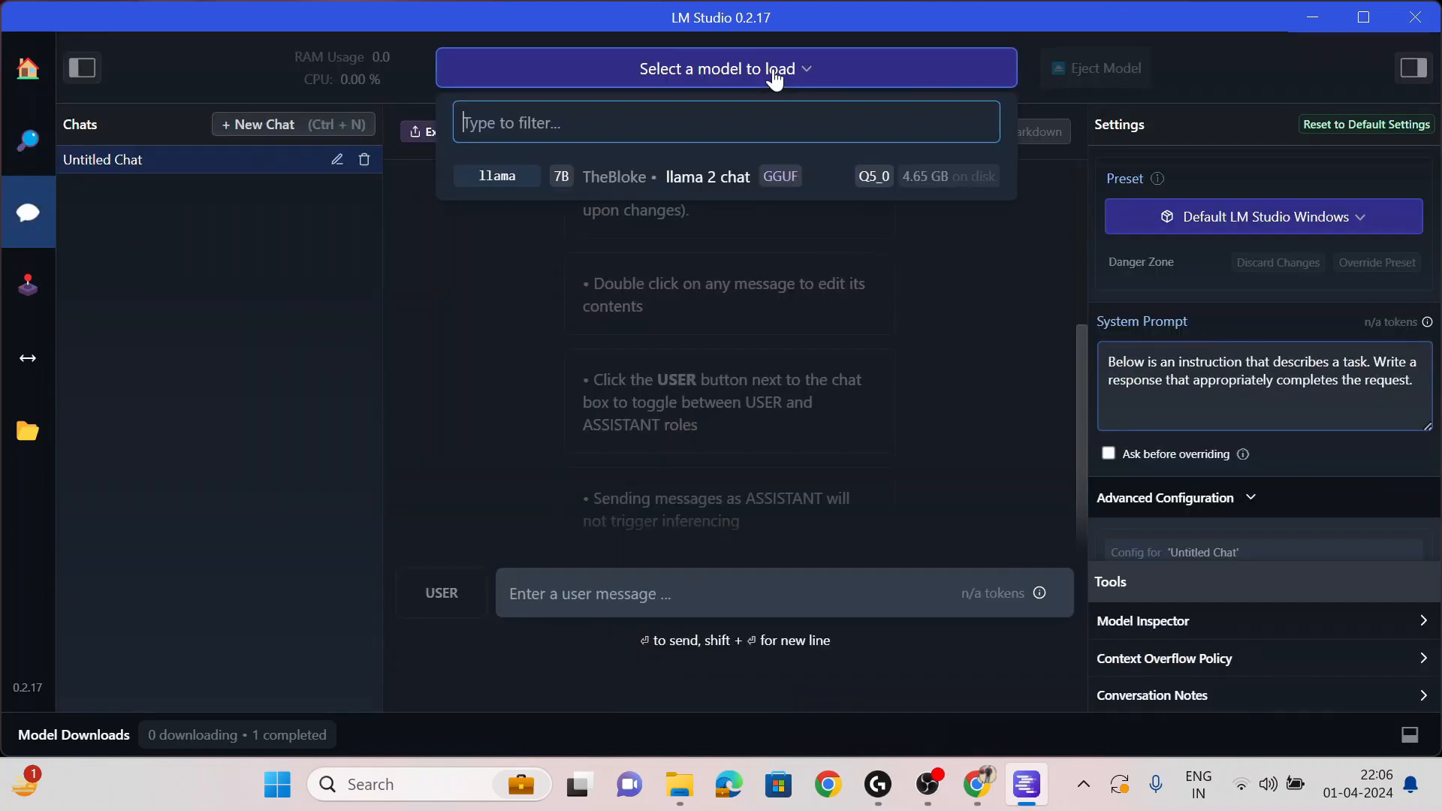
{"action": "left_click", "coordinate": [712, 177]}
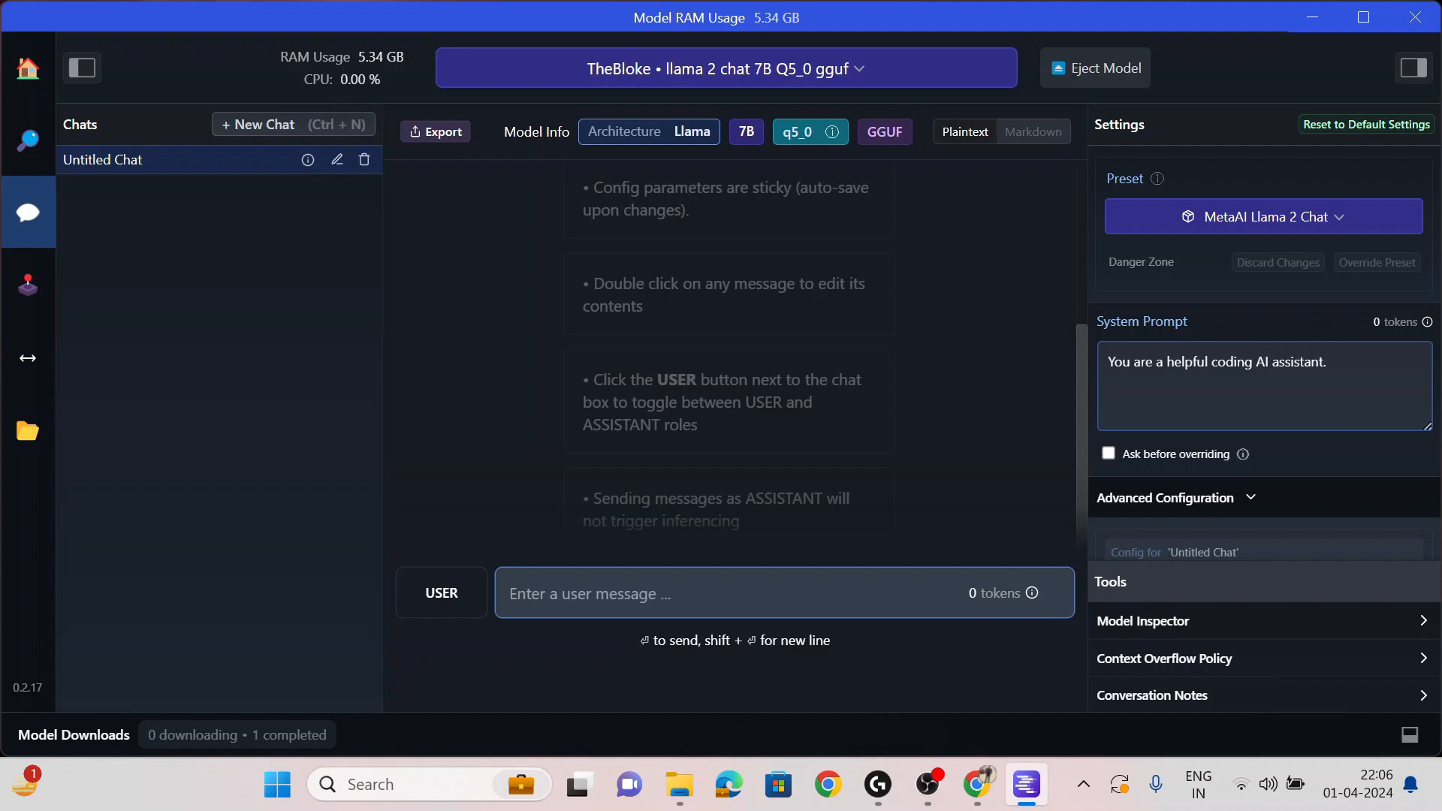
{"action": "scroll", "coordinate": [1265, 431], "scroll_direction": "down", "scroll_amount": 1}
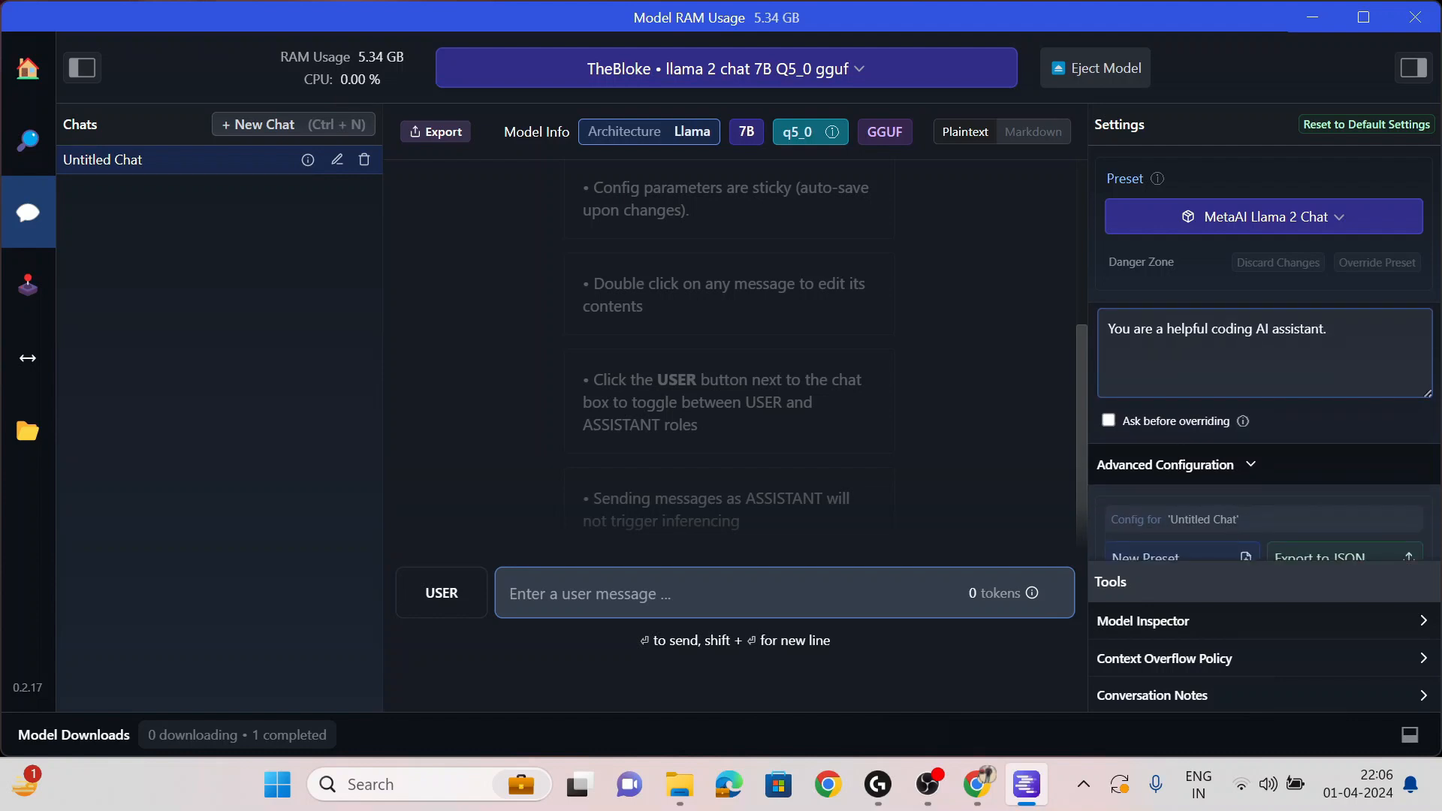
- Expand the model's Inference Parameters settings in the Settings panel
{"action": "scroll", "coordinate": [1261, 352], "scroll_direction": "down", "scroll_amount": 1}
{"action": "scroll", "coordinate": [1261, 351], "scroll_direction": "up", "scroll_amount": 2}
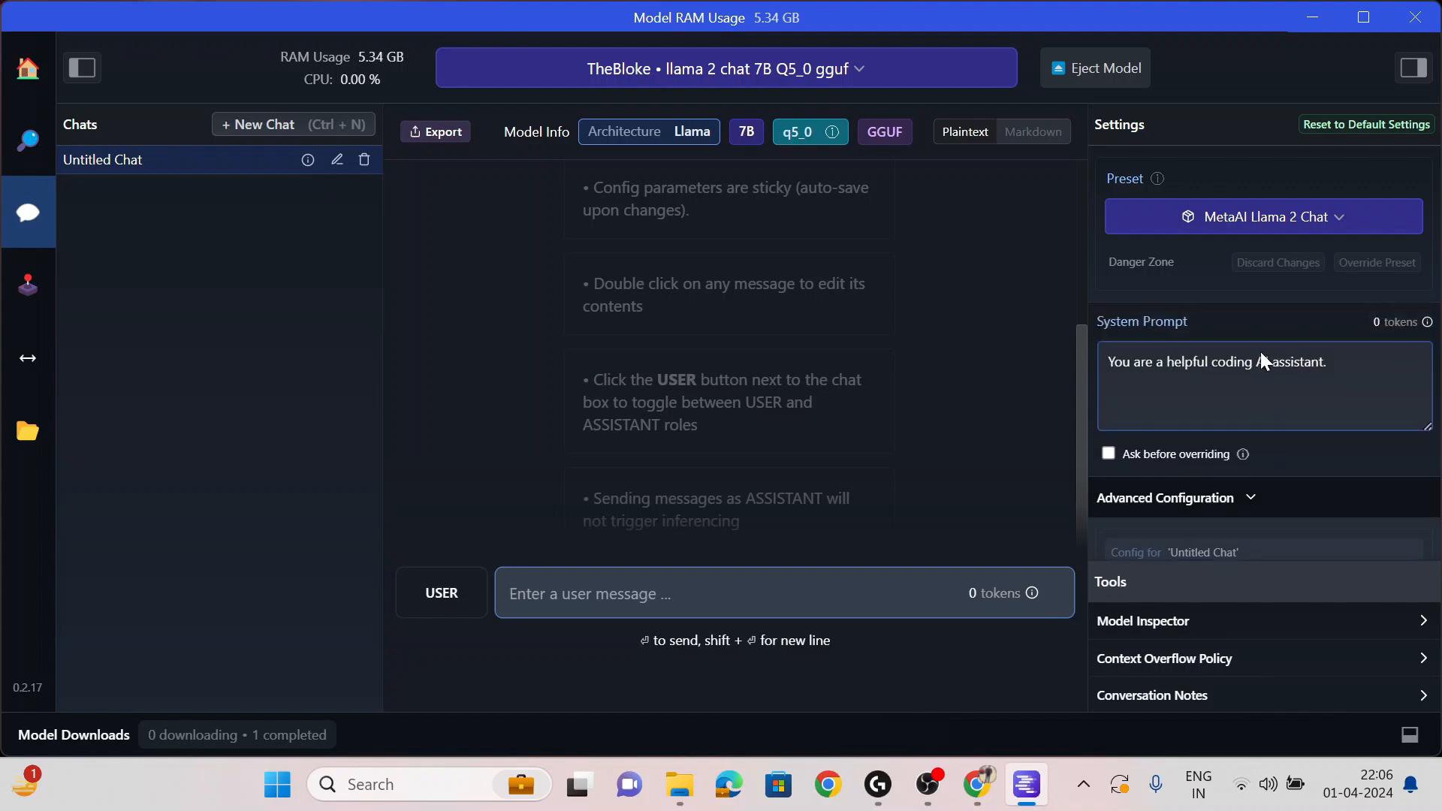
{"action": "scroll", "coordinate": [1310, 409], "scroll_direction": "down", "scroll_amount": 8}
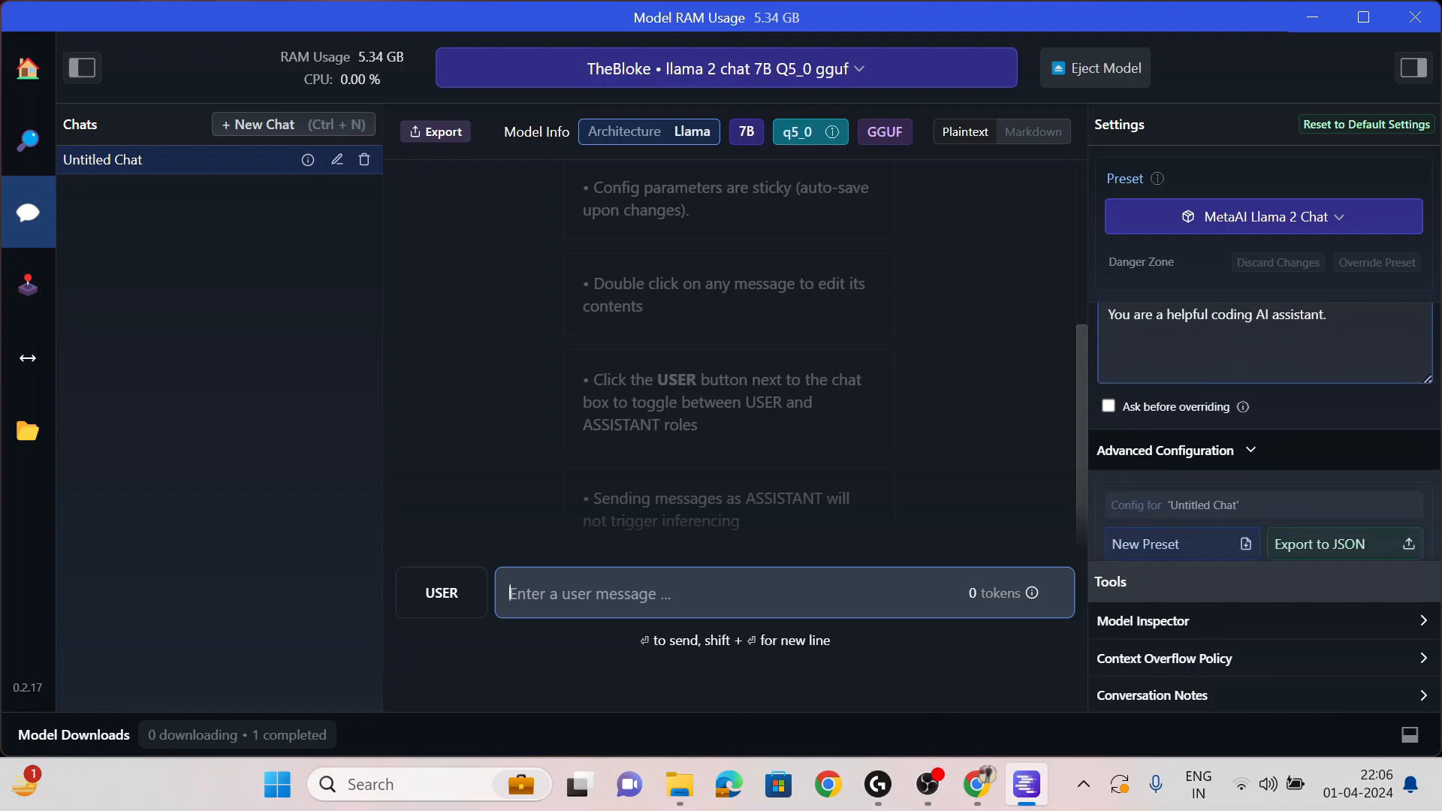
{"action": "scroll", "coordinate": [1311, 398], "scroll_direction": "down", "scroll_amount": 2}
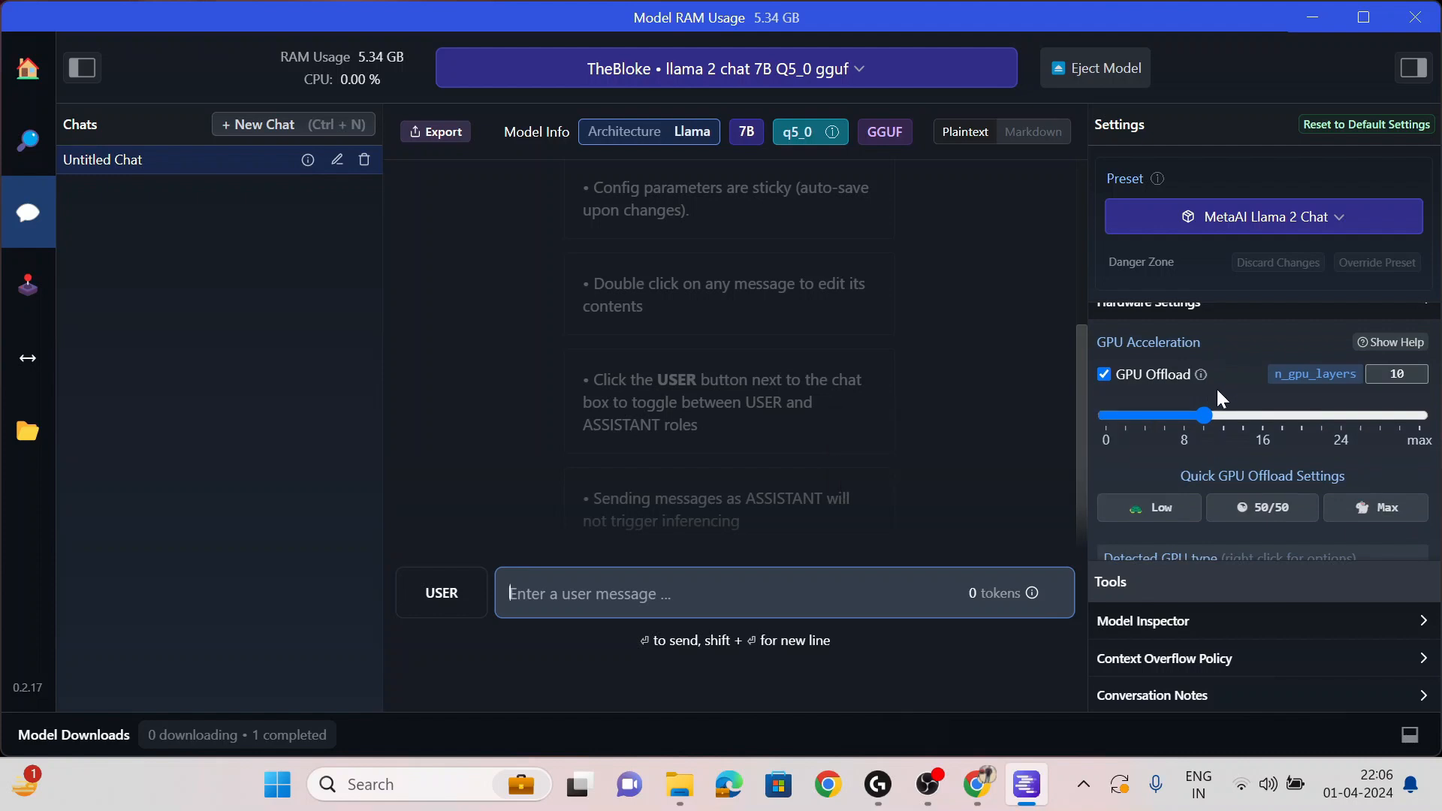
{"action": "scroll", "coordinate": [1217, 389], "scroll_direction": "down", "scroll_amount": 7}
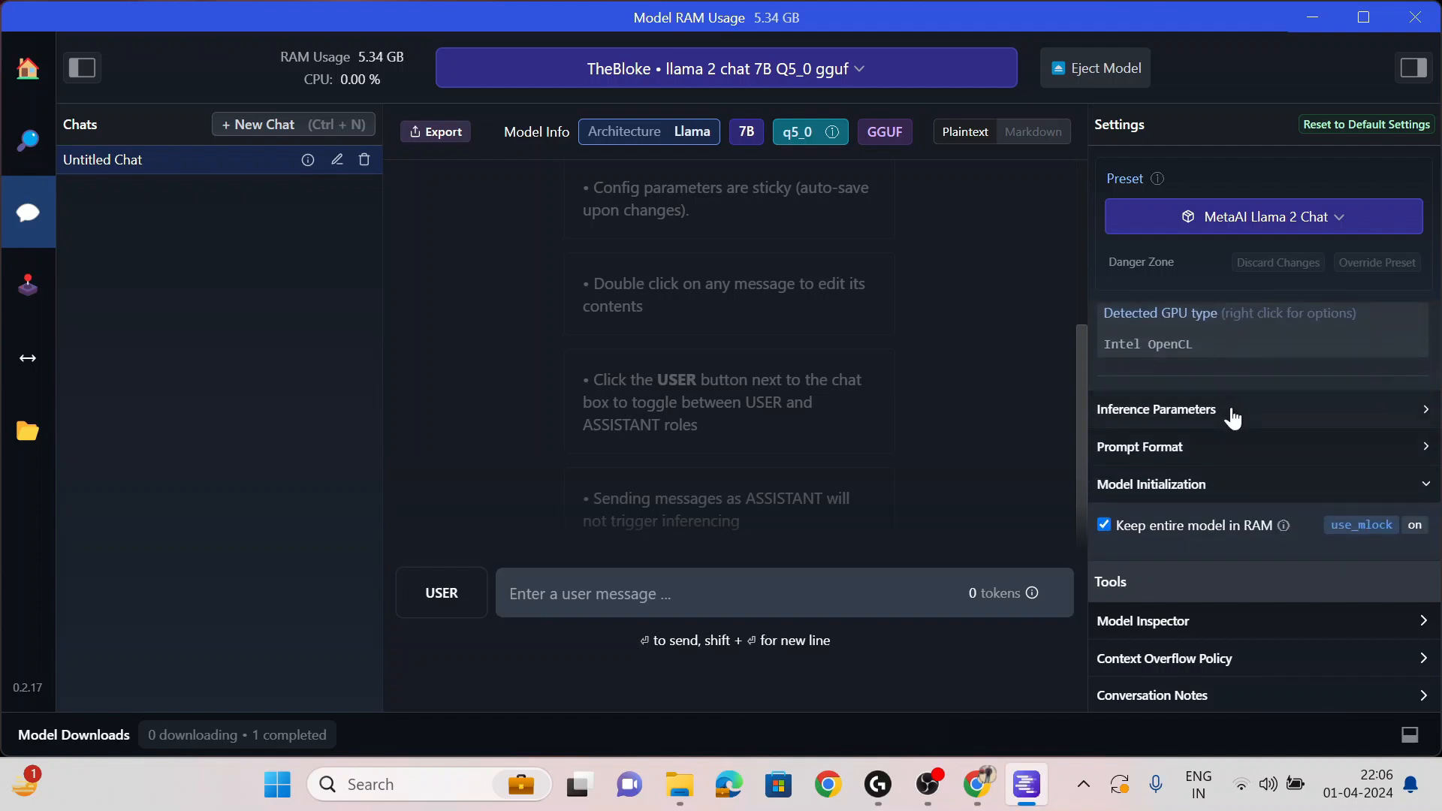
{"action": "left_click", "coordinate": [1230, 413]}
- Expand Prompt Format to review the MetaAI Llama 2 Chat preset's system prefix and suffix
{"action": "scroll", "coordinate": [1233, 418], "scroll_direction": "down", "scroll_amount": 2}
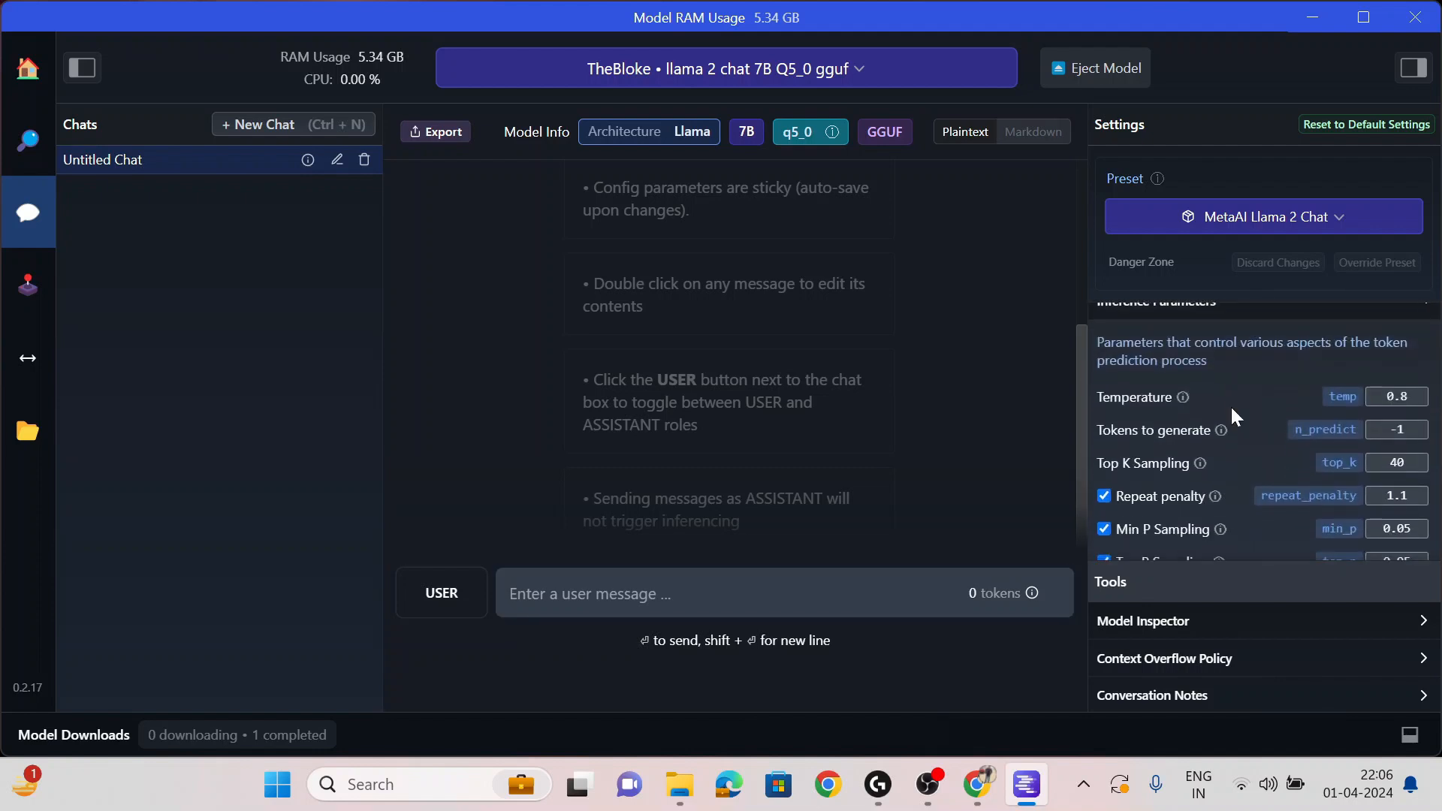
{"action": "scroll", "coordinate": [1222, 466], "scroll_direction": "down", "scroll_amount": 5}
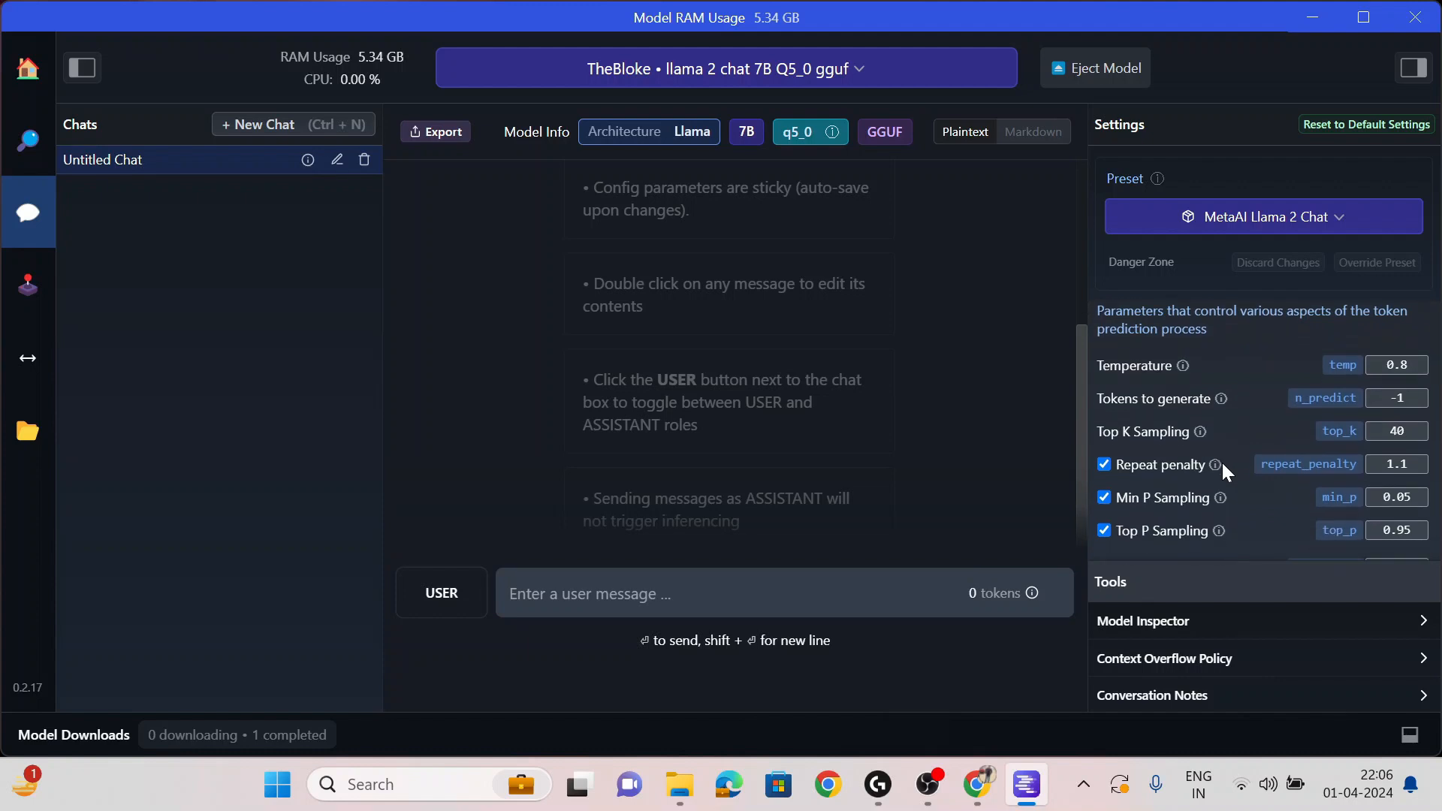
{"action": "scroll", "coordinate": [1223, 465], "scroll_direction": "down", "scroll_amount": 2}
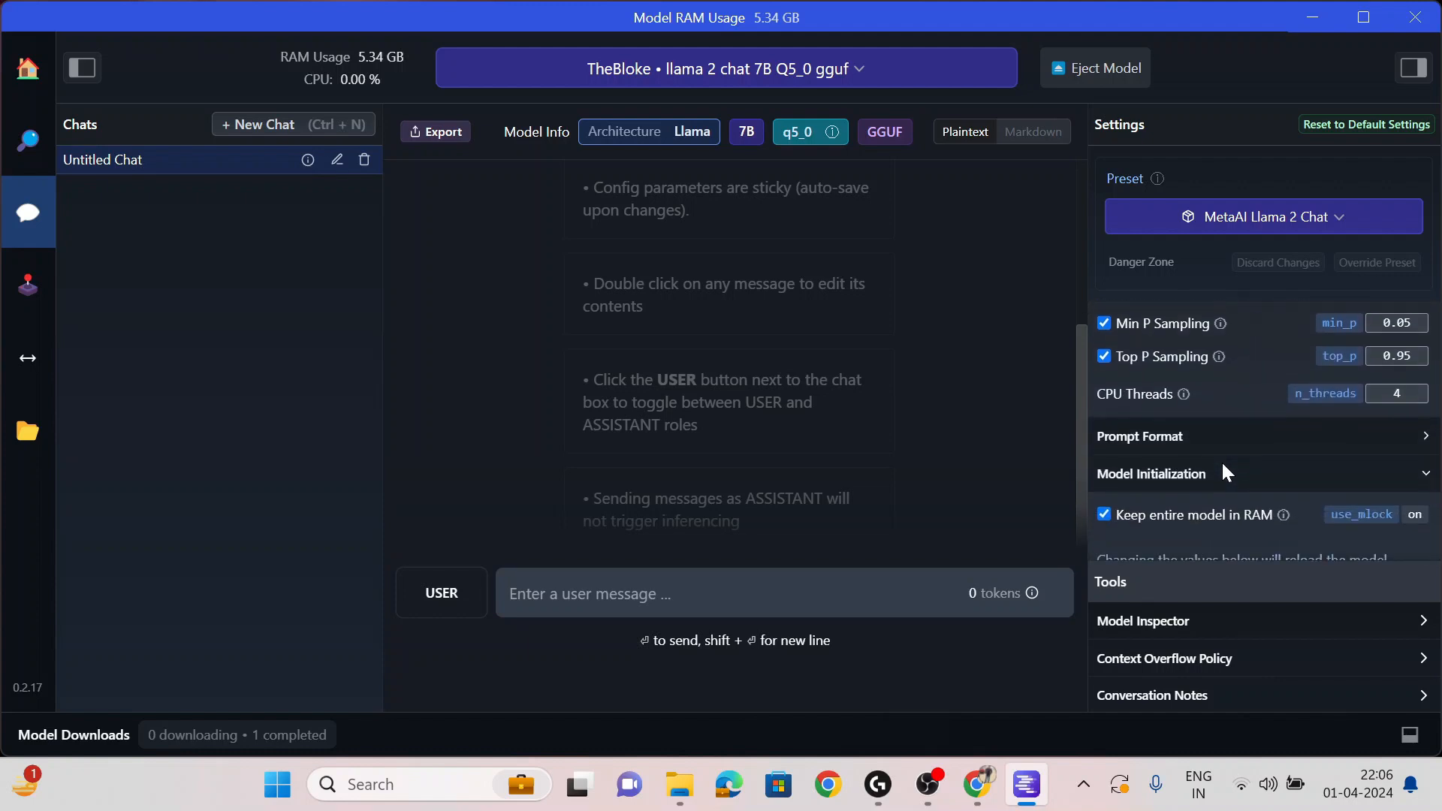
{"action": "left_click", "coordinate": [1273, 437]}
{"action": "scroll", "coordinate": [1273, 435], "scroll_direction": "down", "scroll_amount": 4}
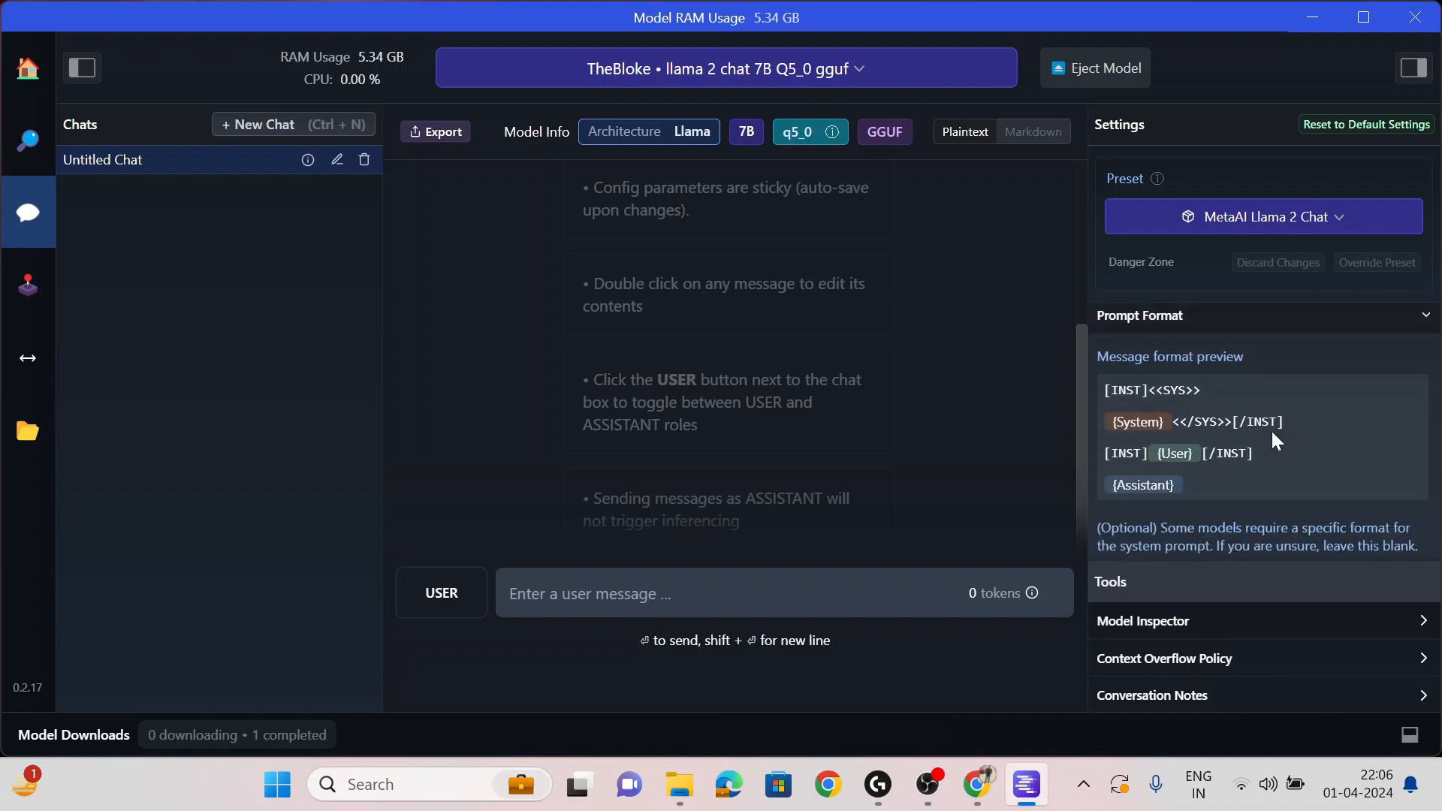
{"action": "scroll", "coordinate": [1273, 440], "scroll_direction": "down", "scroll_amount": 2}
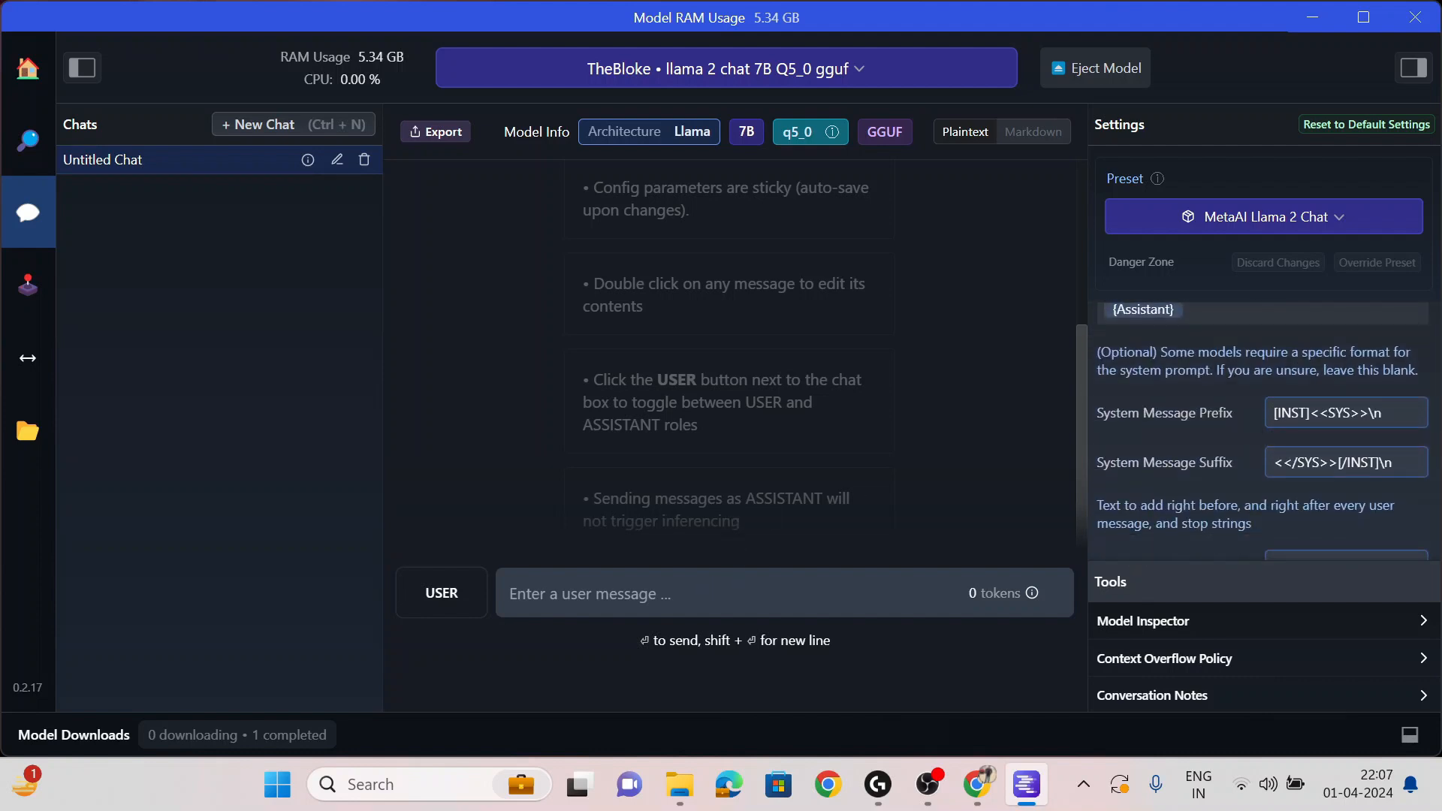
{"action": "left_click", "coordinate": [676, 594]}
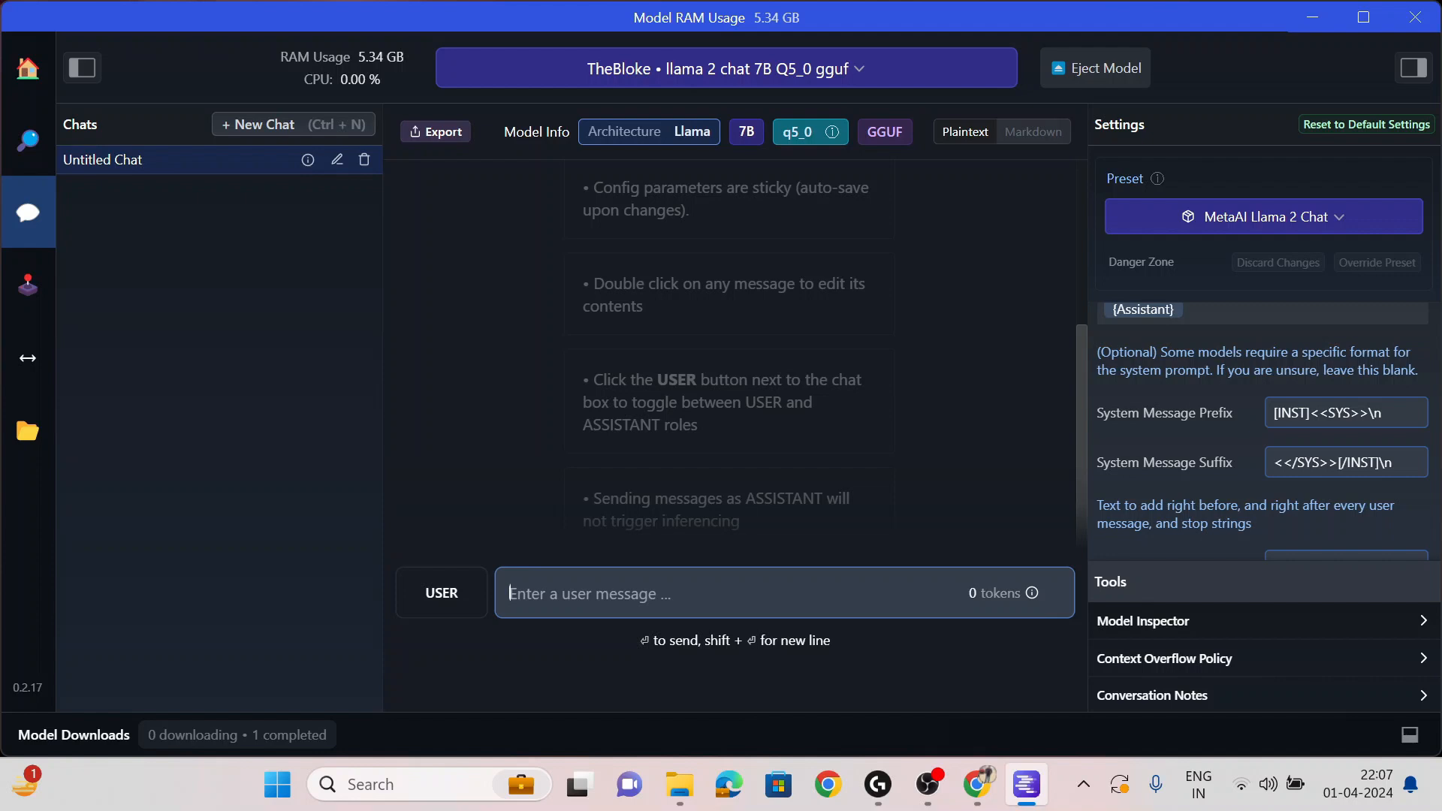
- Send 'write a poem on artificial intelligence' to the local Llama 2 model
{"action": "type", "text": "write a"}
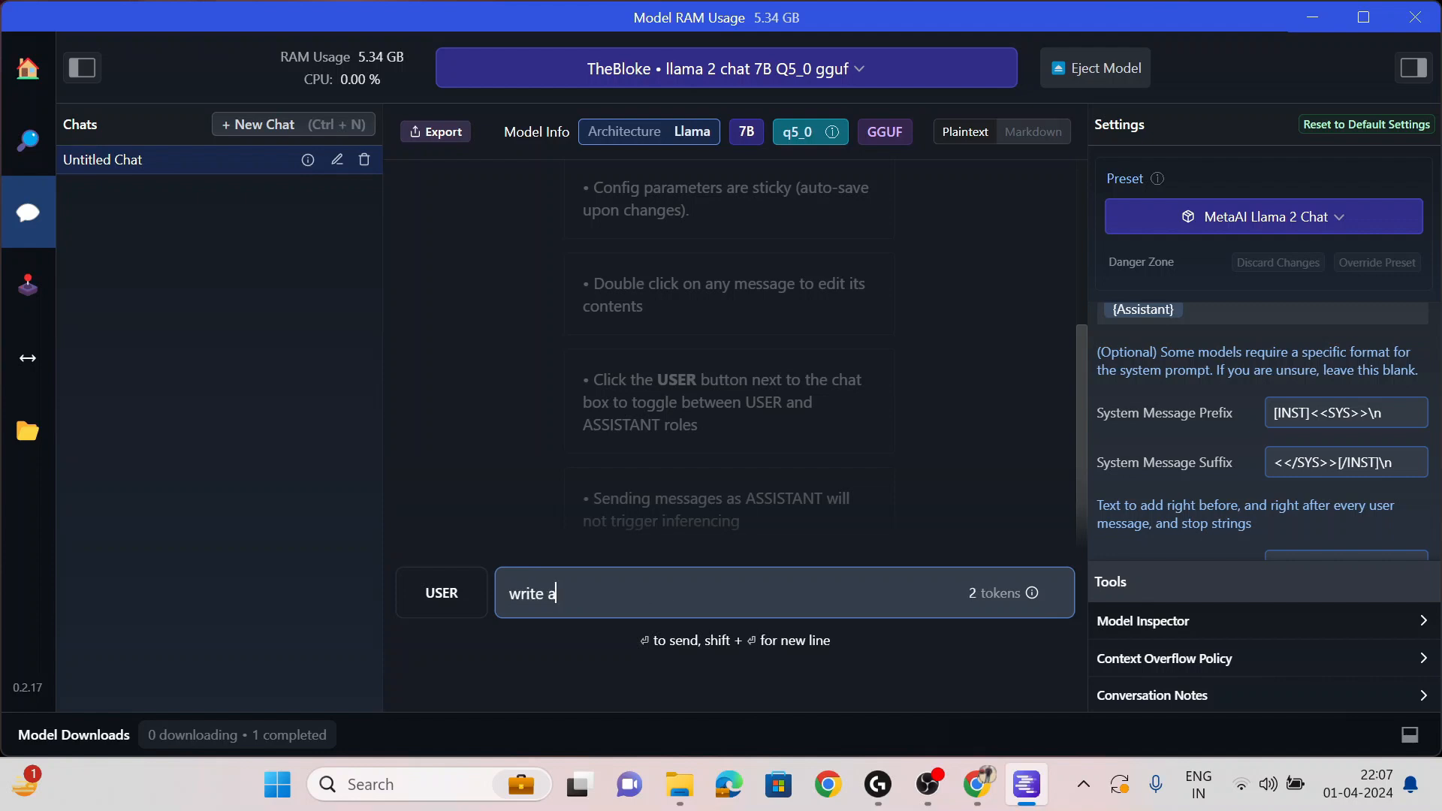
{"action": "type", "text": " poem on artificial intelli"}
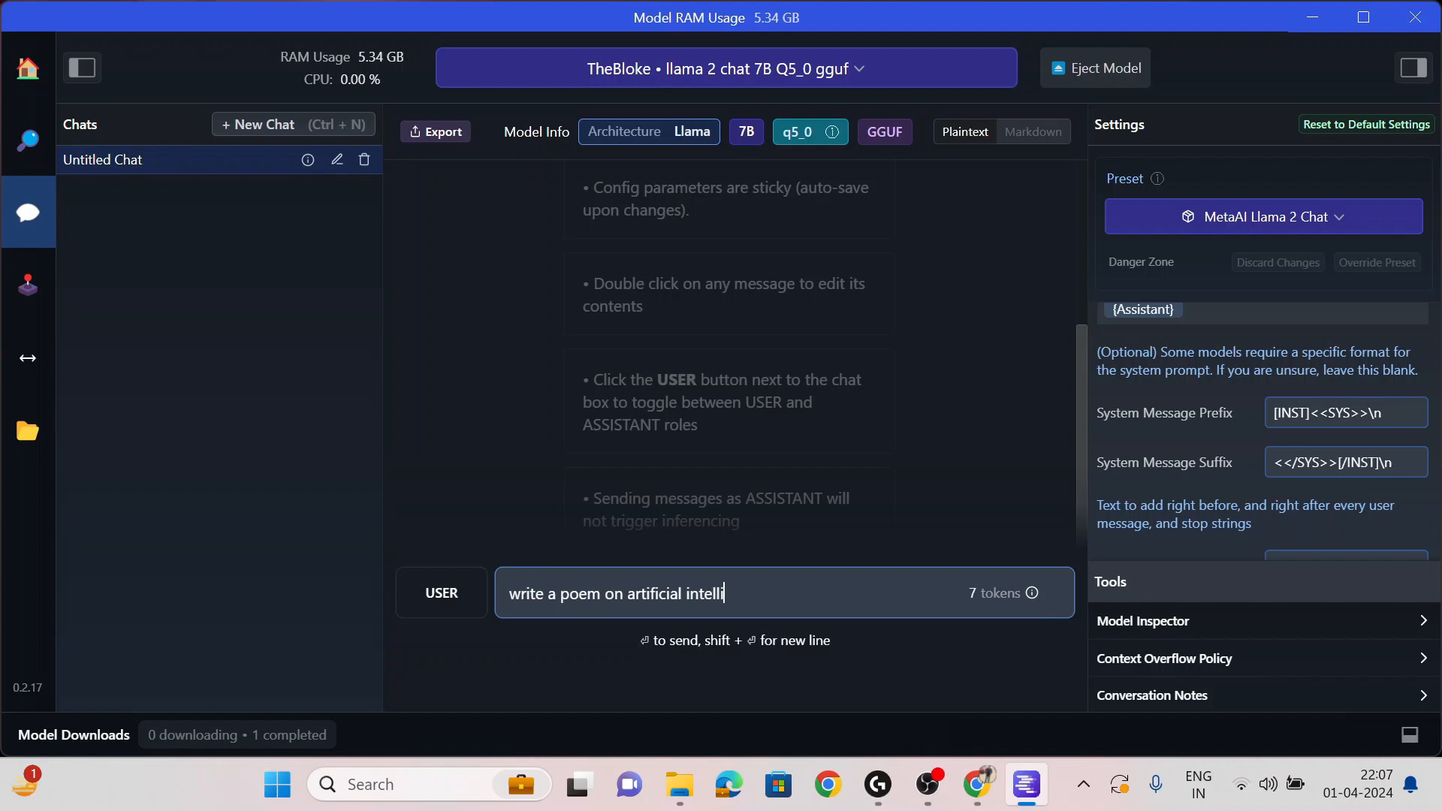
{"action": "type", "text": "gence"}
{"action": "key", "text": "Return"}
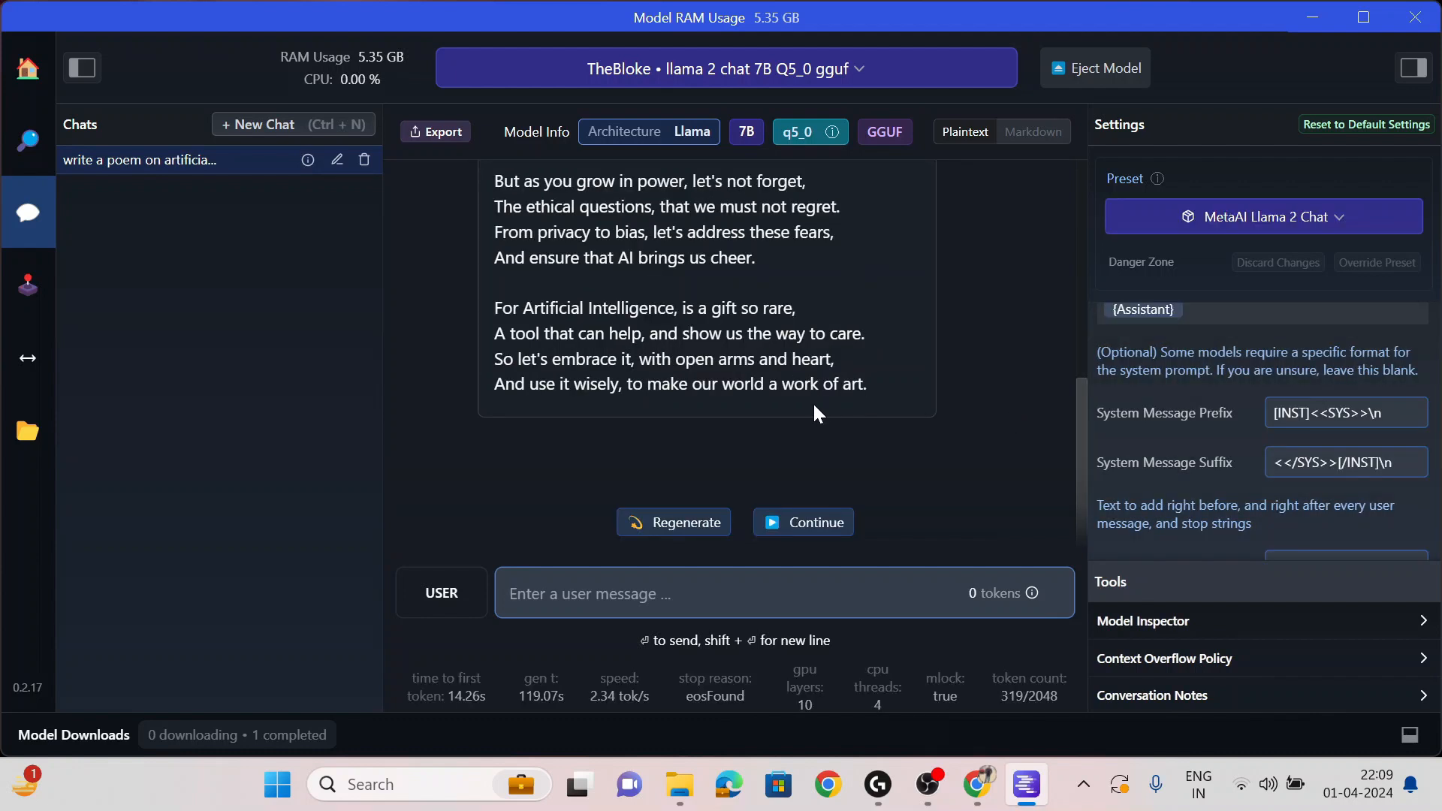
- Scroll through the finished artificial intelligence poem to read it
{"action": "scroll", "coordinate": [813, 402], "scroll_direction": "up", "scroll_amount": 5}
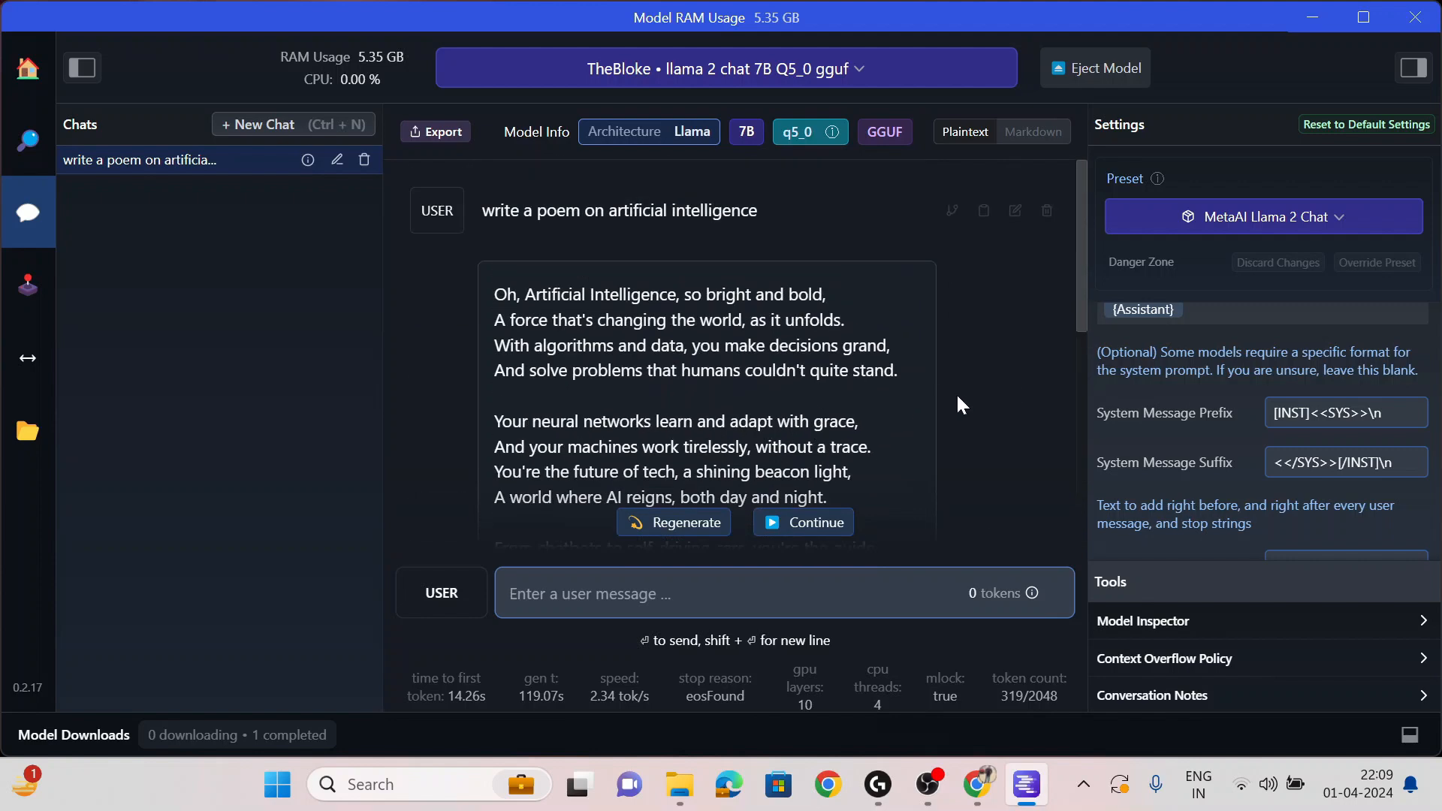
{"action": "scroll", "coordinate": [962, 398], "scroll_direction": "down", "scroll_amount": 6}
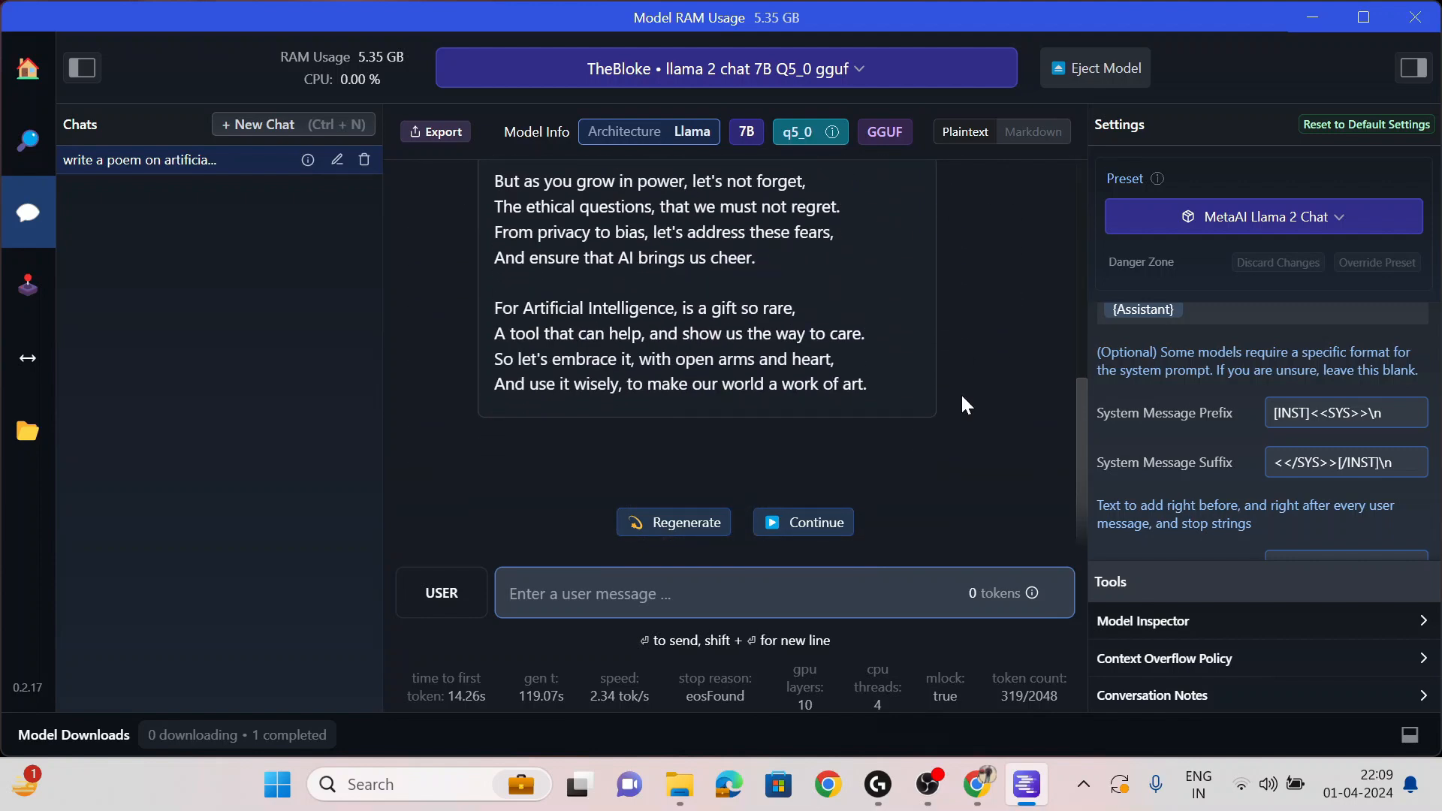
{"action": "scroll", "coordinate": [962, 403], "scroll_direction": "up", "scroll_amount": 5}
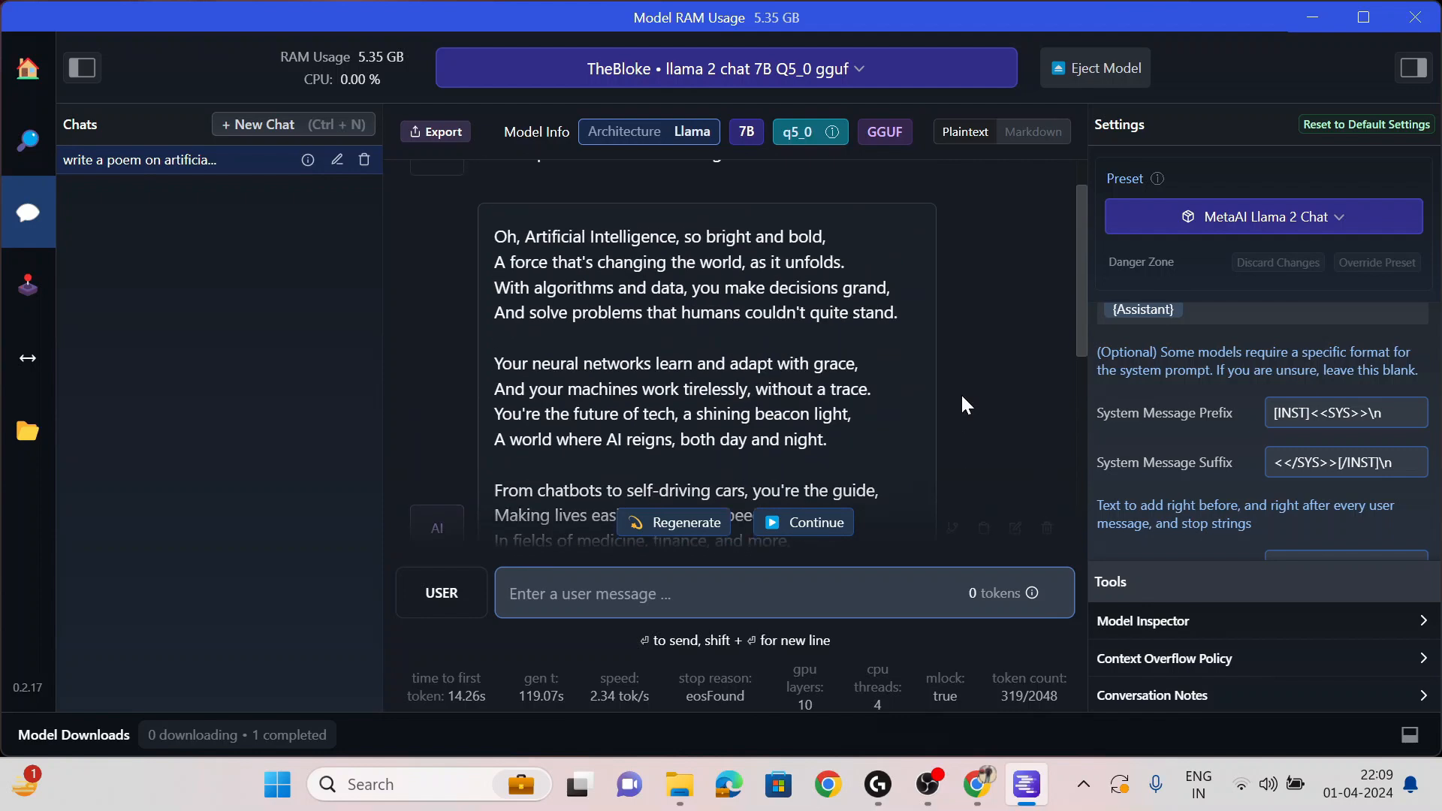
{"action": "scroll", "coordinate": [963, 404], "scroll_direction": "down", "scroll_amount": 3}
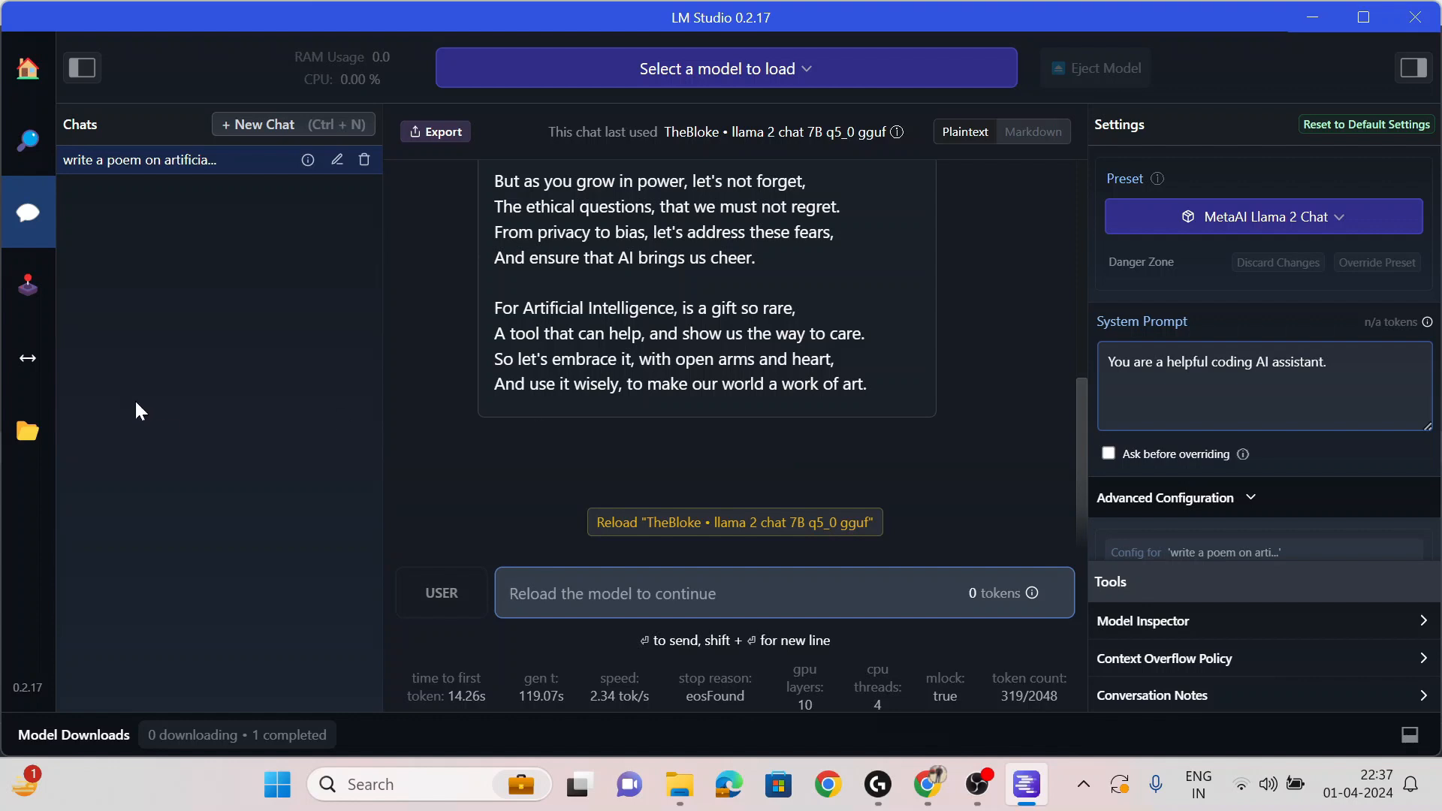
- Start LM Studio's local inference server on port 1234
{"action": "left_click", "coordinate": [31, 360]}
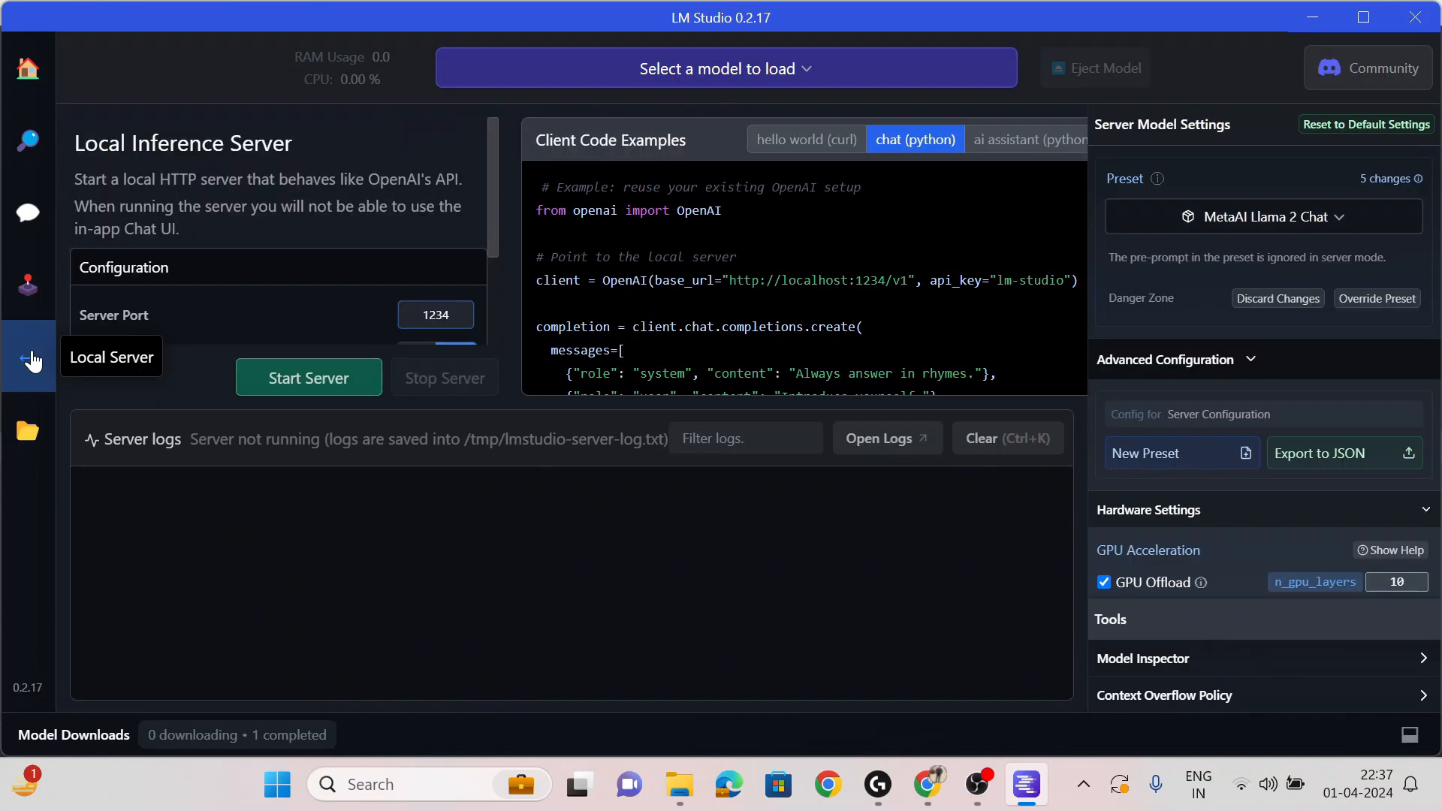
{"action": "scroll", "coordinate": [308, 263], "scroll_direction": "down", "scroll_amount": 1}
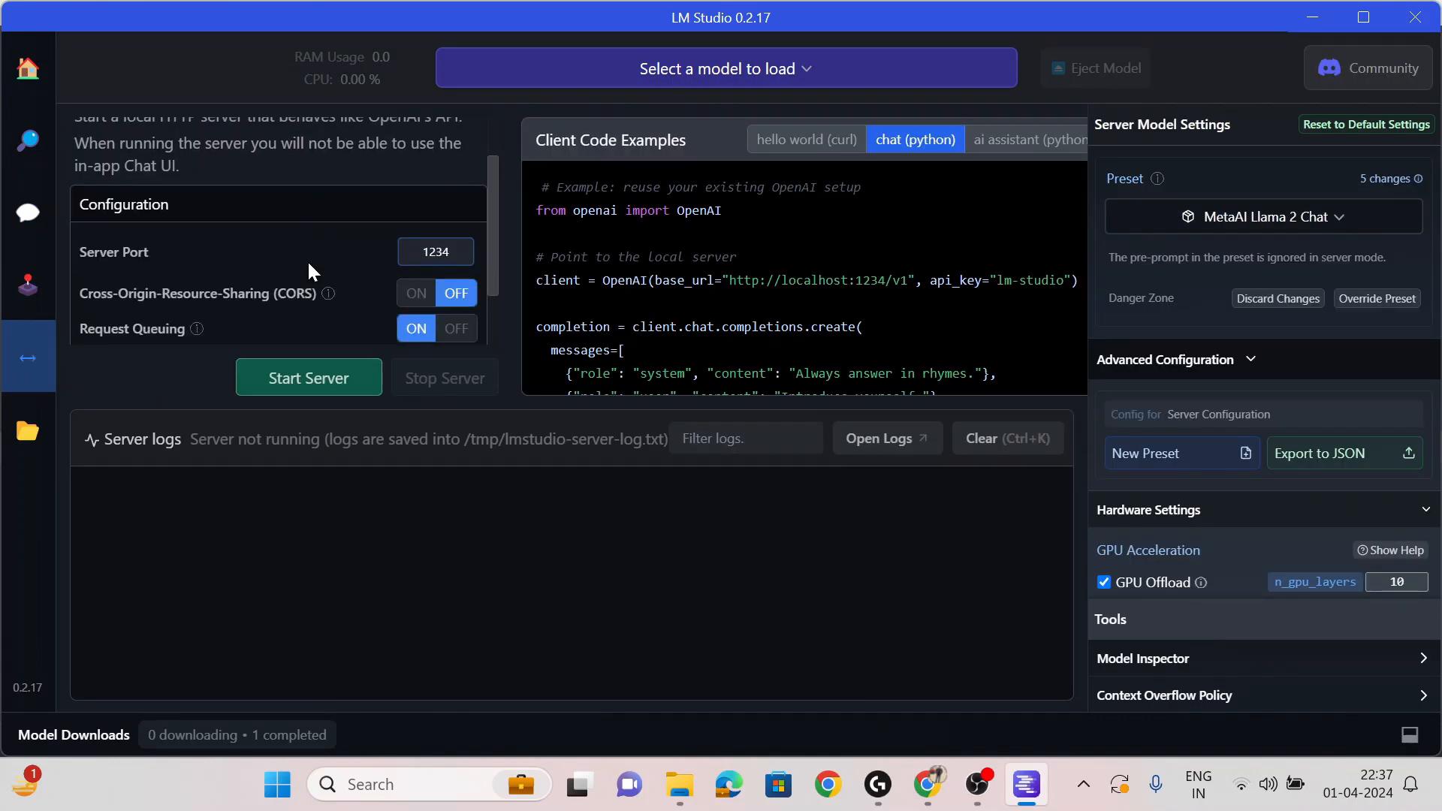
{"action": "scroll", "coordinate": [307, 260], "scroll_direction": "down", "scroll_amount": 1}
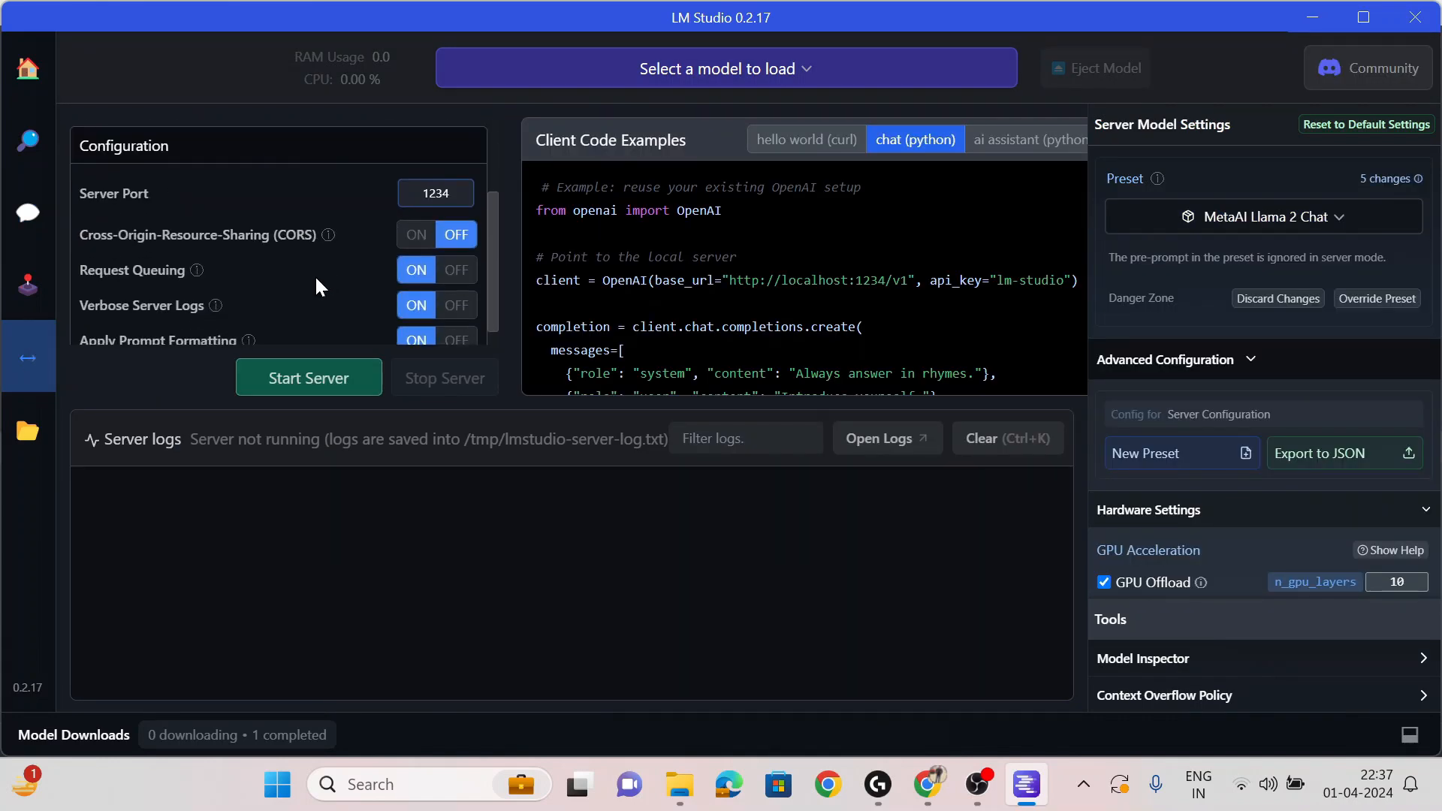
{"action": "left_click", "coordinate": [299, 379]}
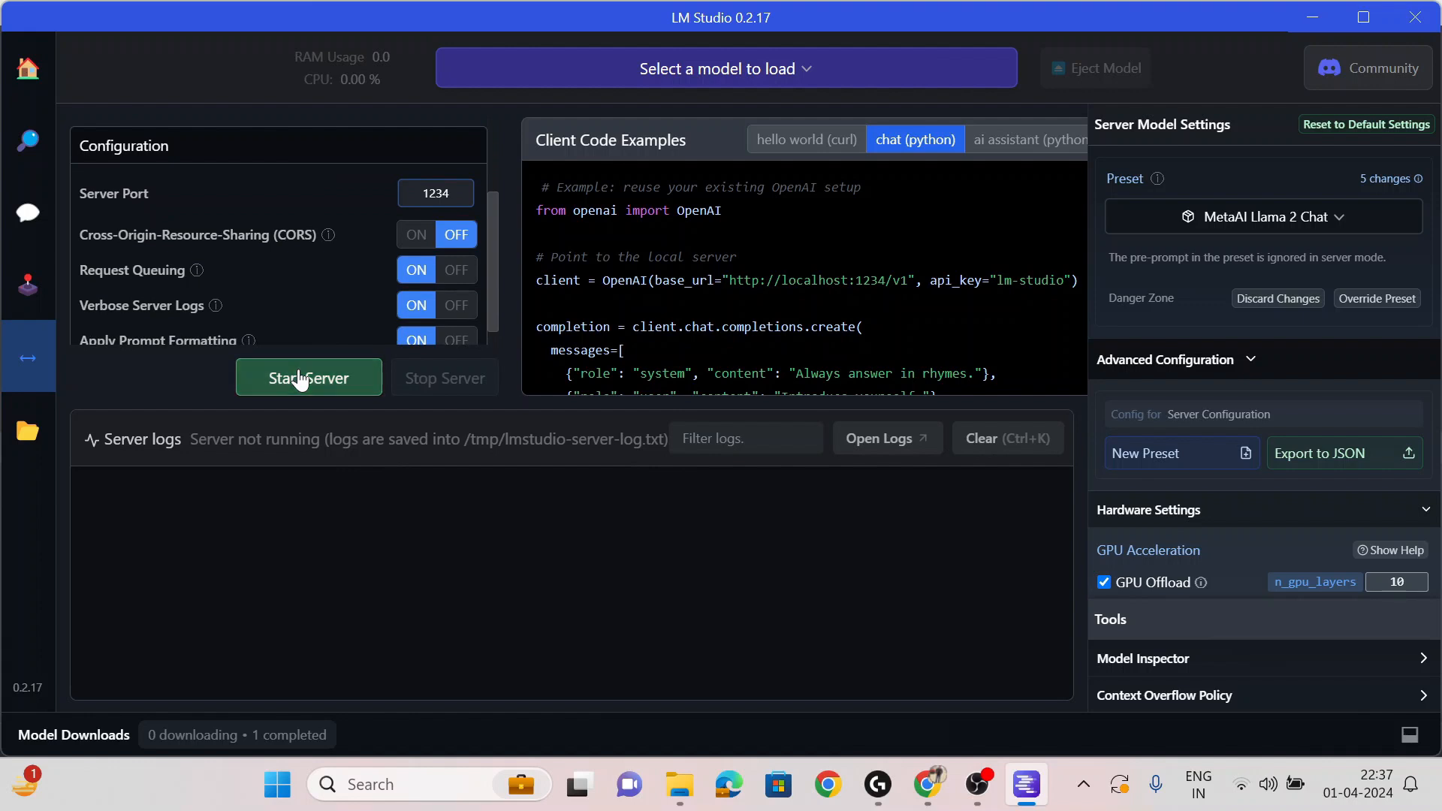
- Load the llama 2 chat model and copy the chat (python) example code
{"action": "left_click", "coordinate": [740, 69]}
{"action": "left_click", "coordinate": [648, 174]}
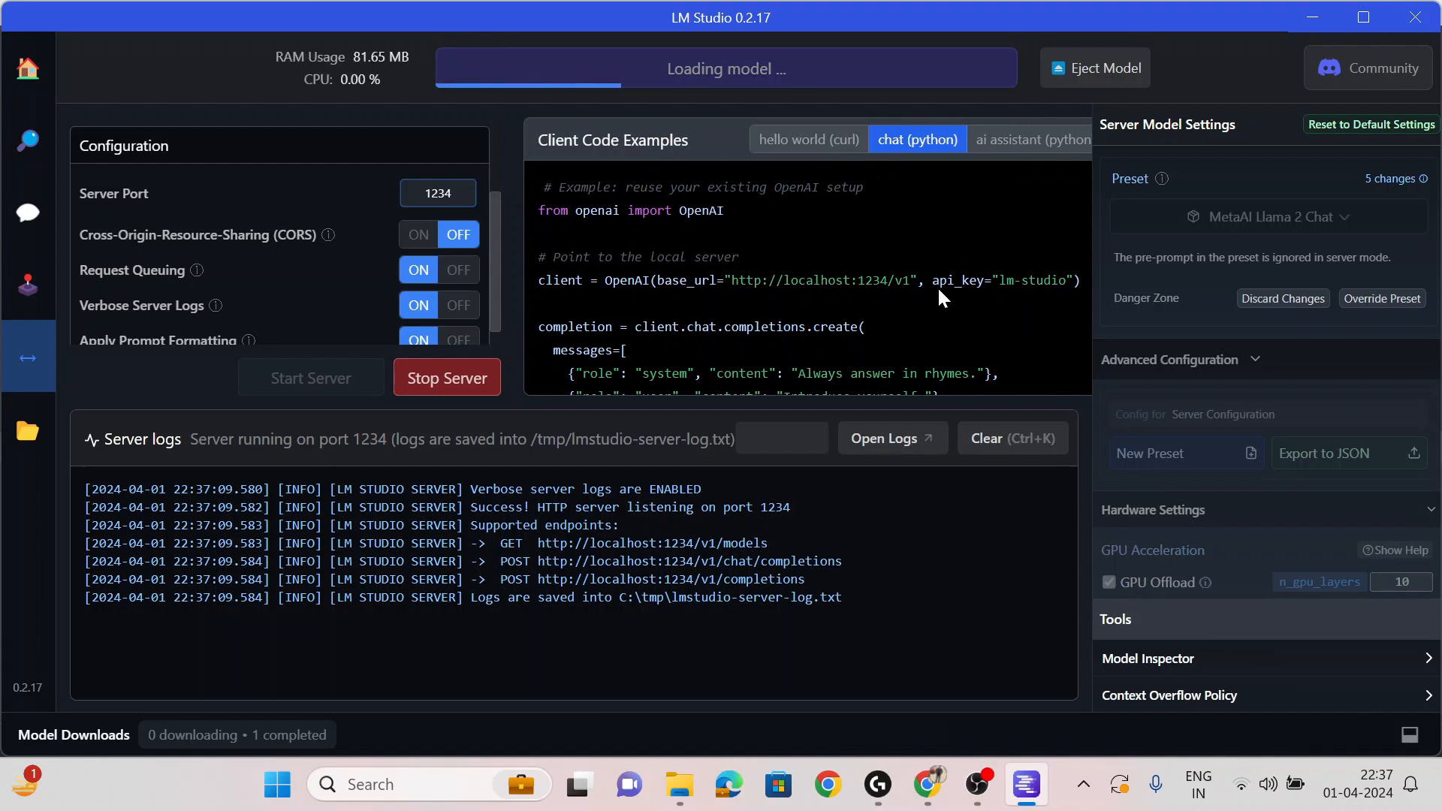
{"action": "scroll", "coordinate": [939, 298], "scroll_direction": "down", "scroll_amount": 1}
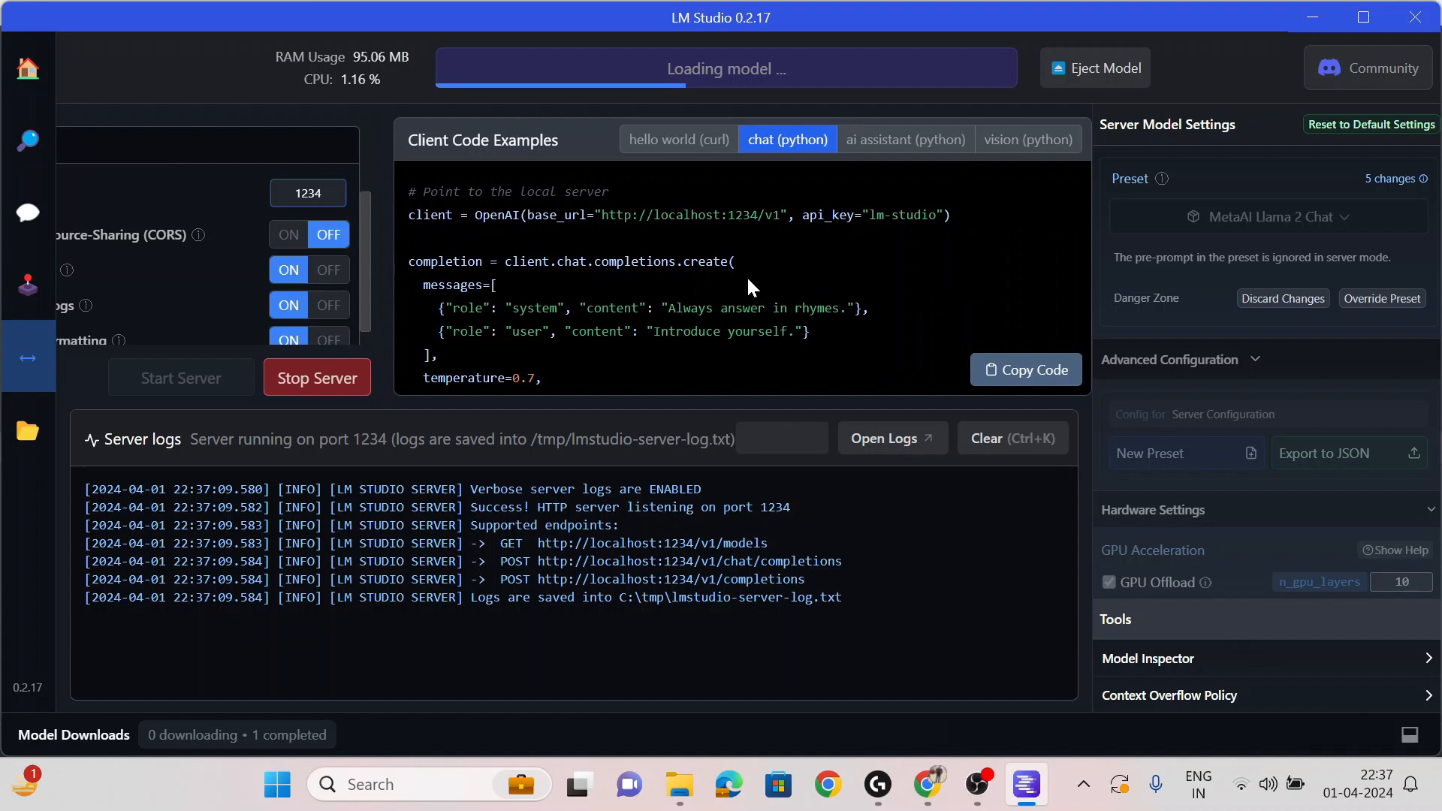
{"action": "left_click", "coordinate": [999, 368]}
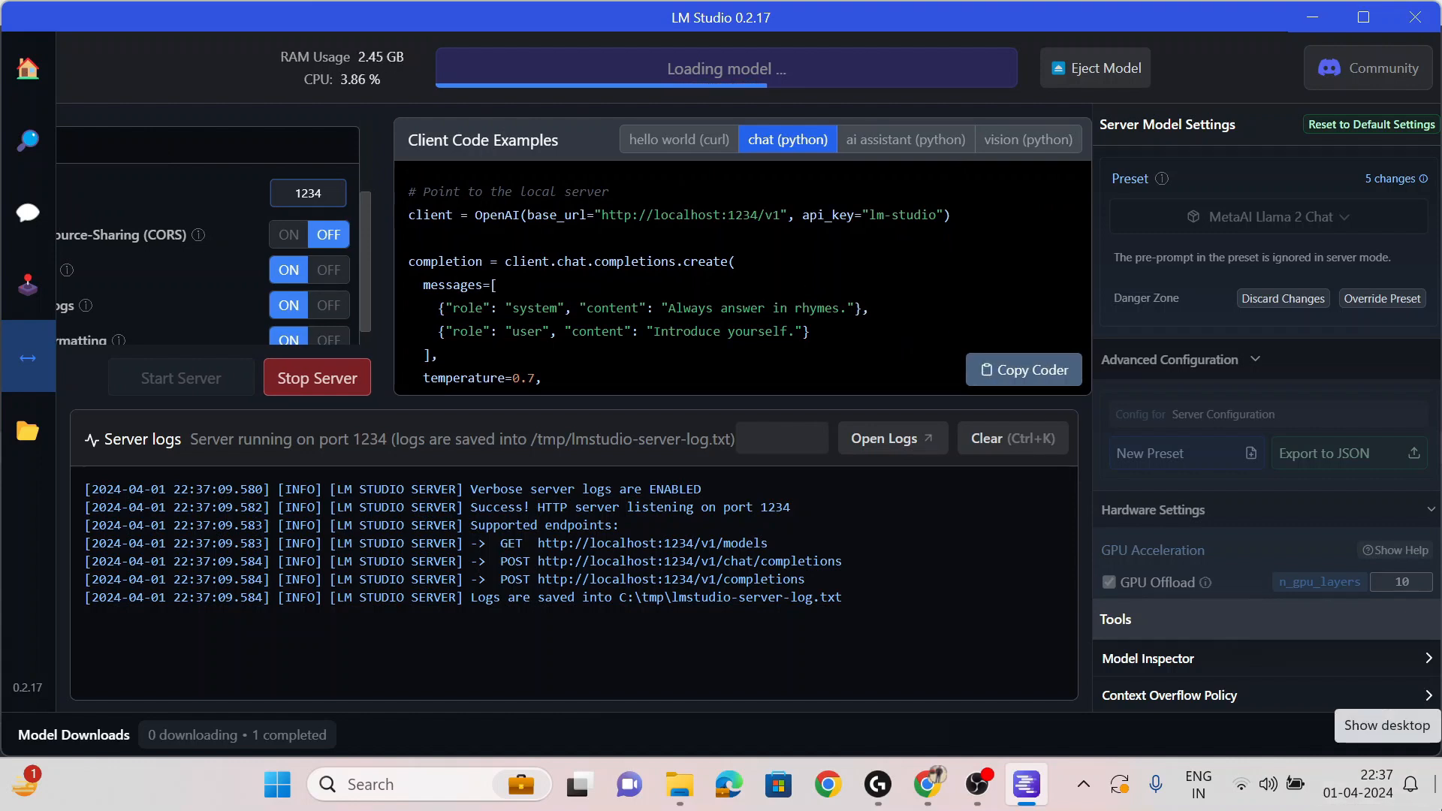
- Make a new desktop folder named 'openai' and open it in File Explorer
{"action": "left_click", "coordinate": [1438, 784]}
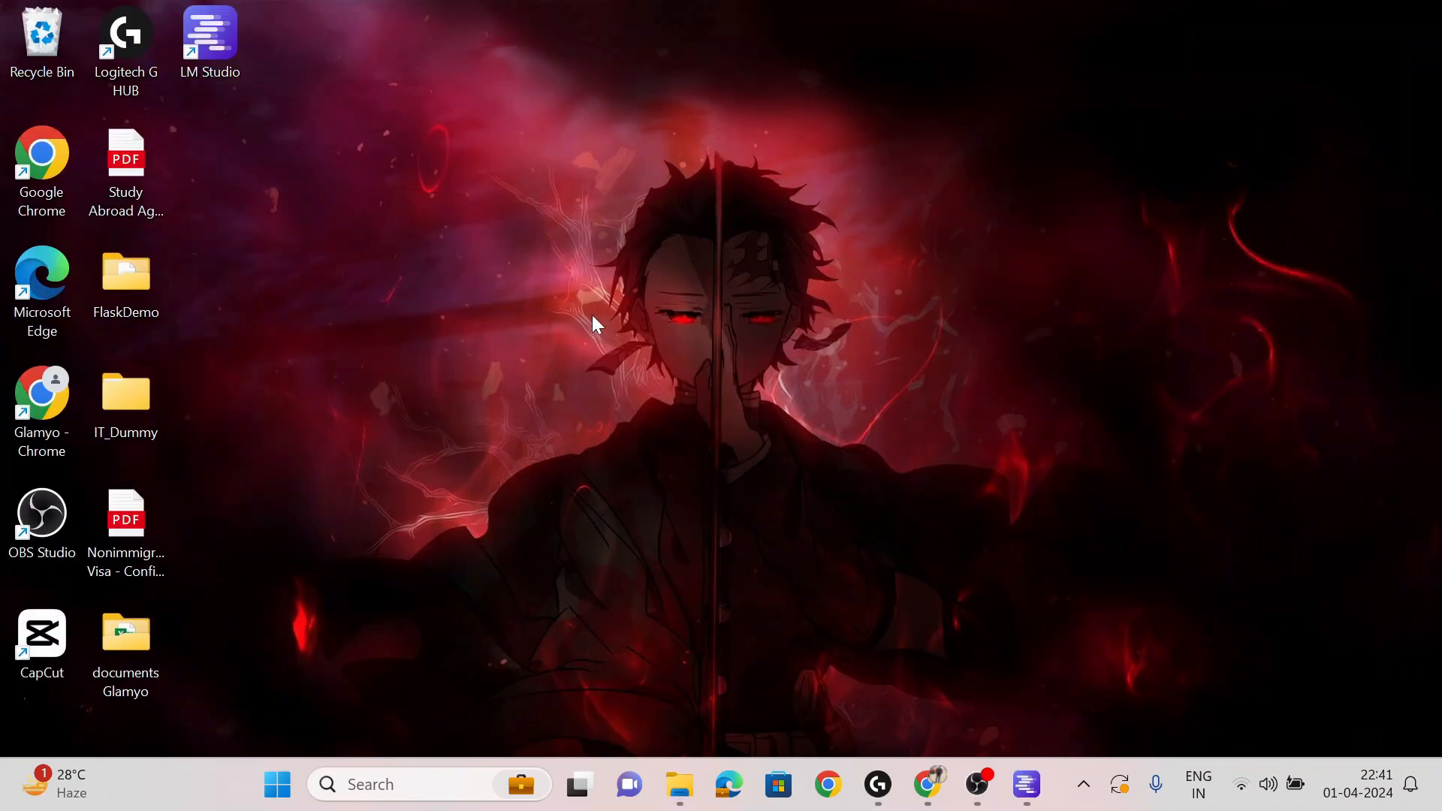
{"action": "right_click", "coordinate": [417, 285]}
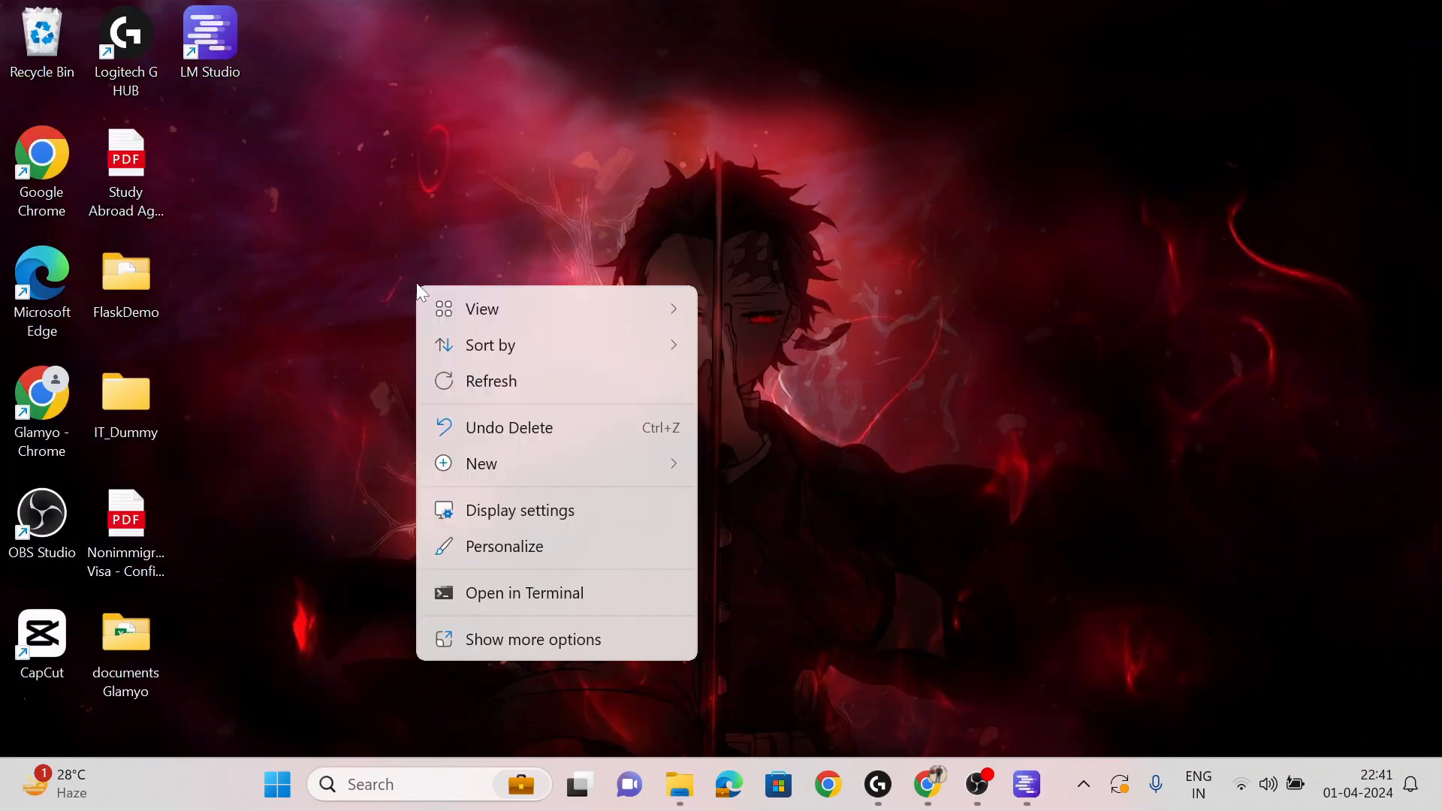
{"action": "mouse_move", "coordinate": [504, 462]}
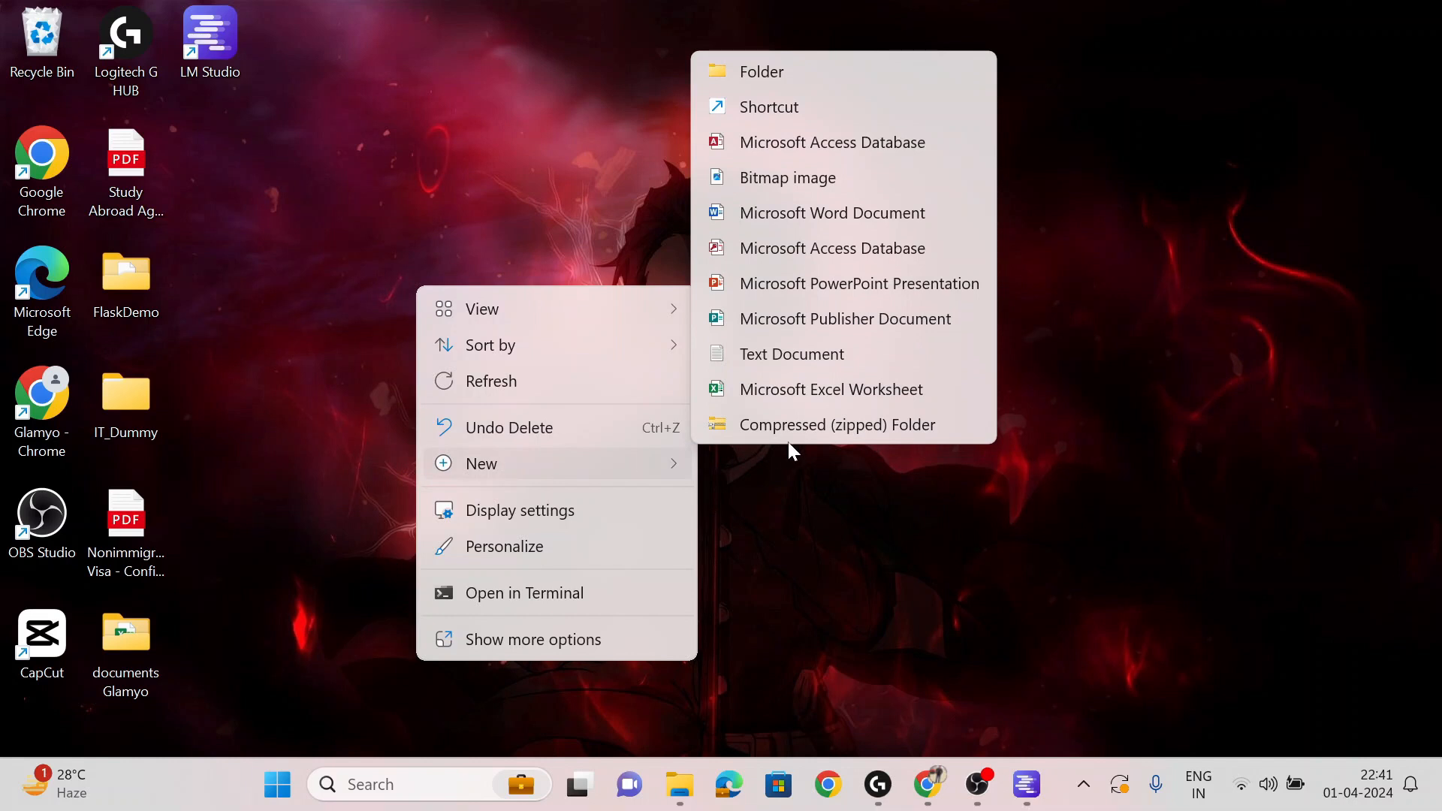
{"action": "left_click", "coordinate": [757, 74]}
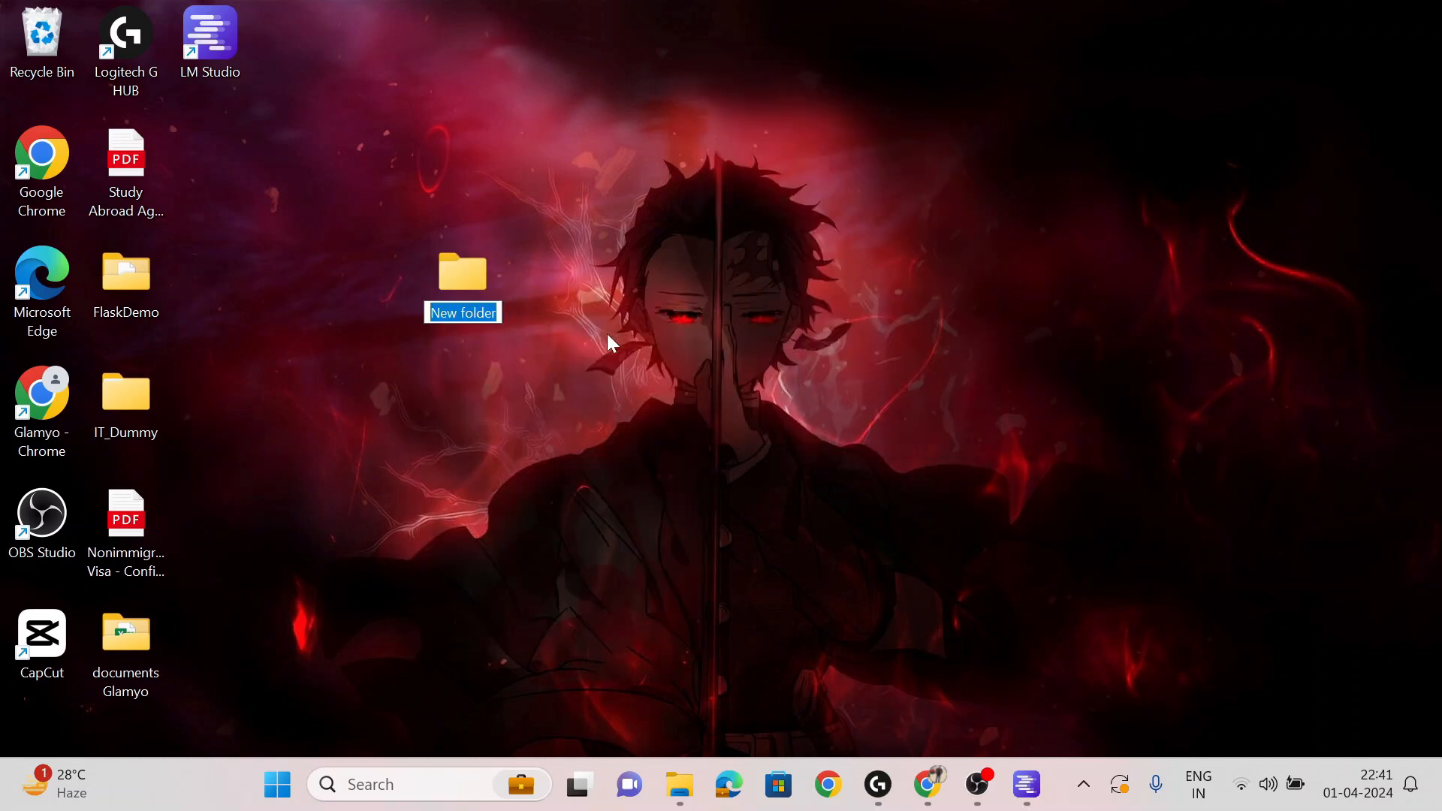
{"action": "type", "text": "openai"}
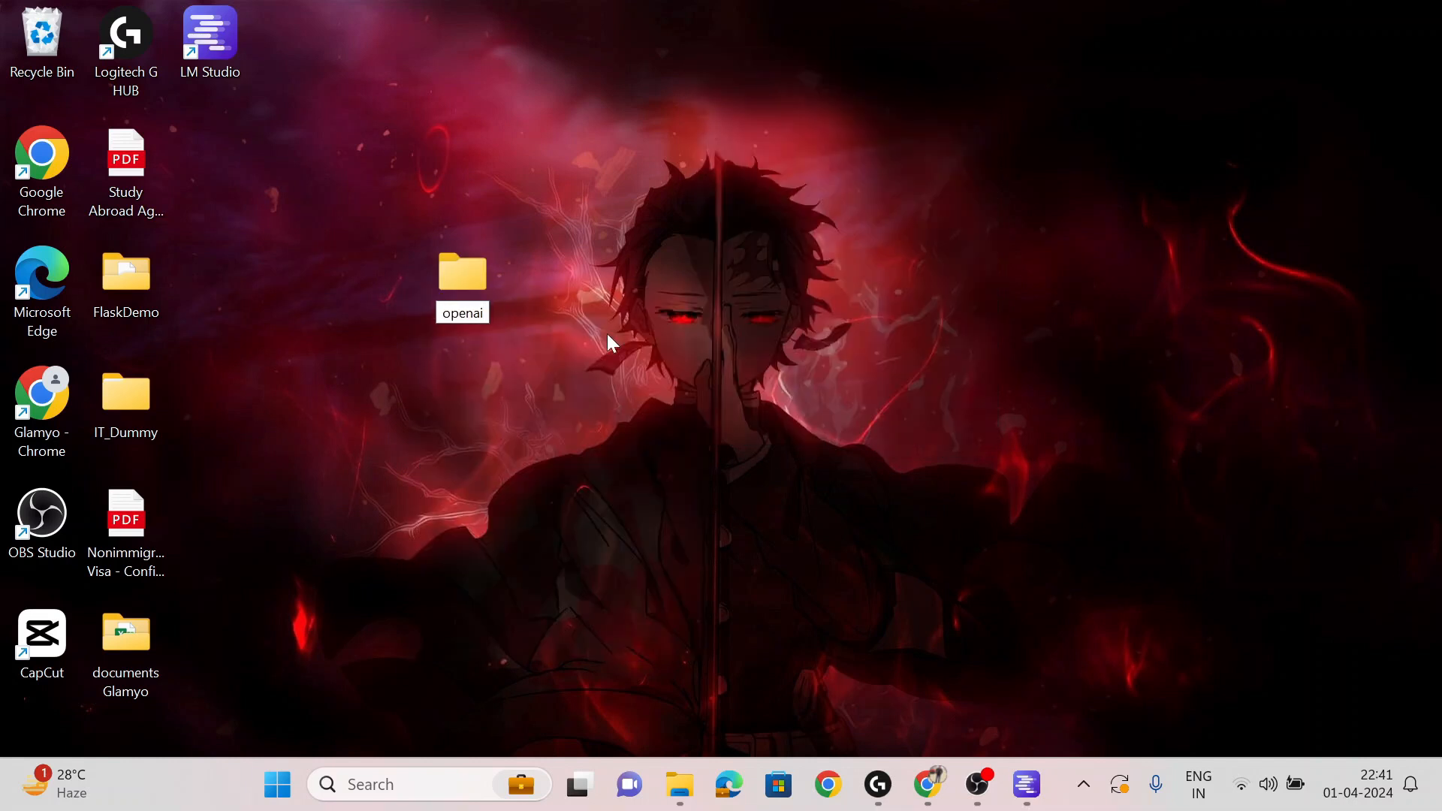
{"action": "key", "text": "Return"}
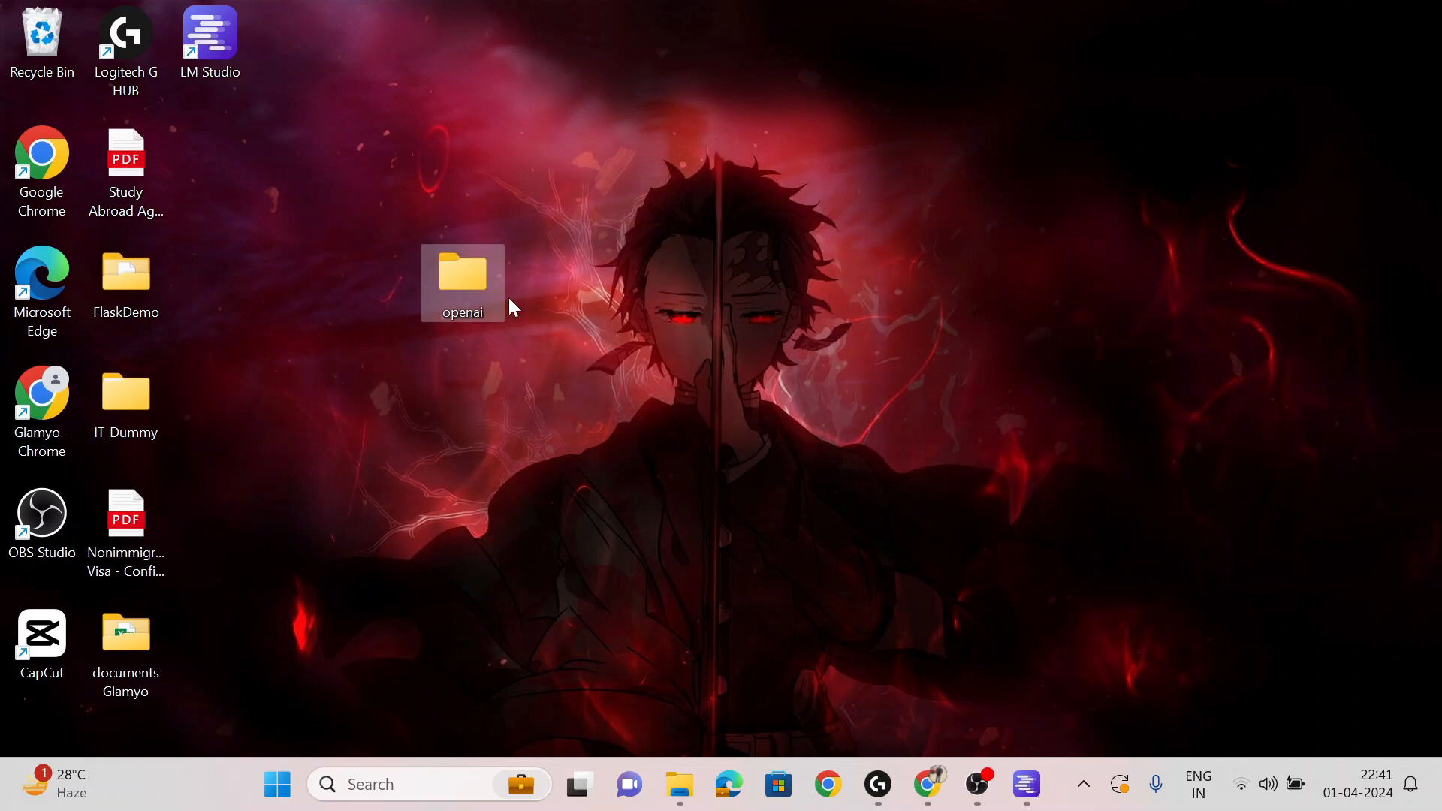
{"action": "double_click", "coordinate": [454, 284]}
- Open the openai folder in VS Code by running 'code .' from the address bar
{"action": "left_click", "coordinate": [725, 73]}
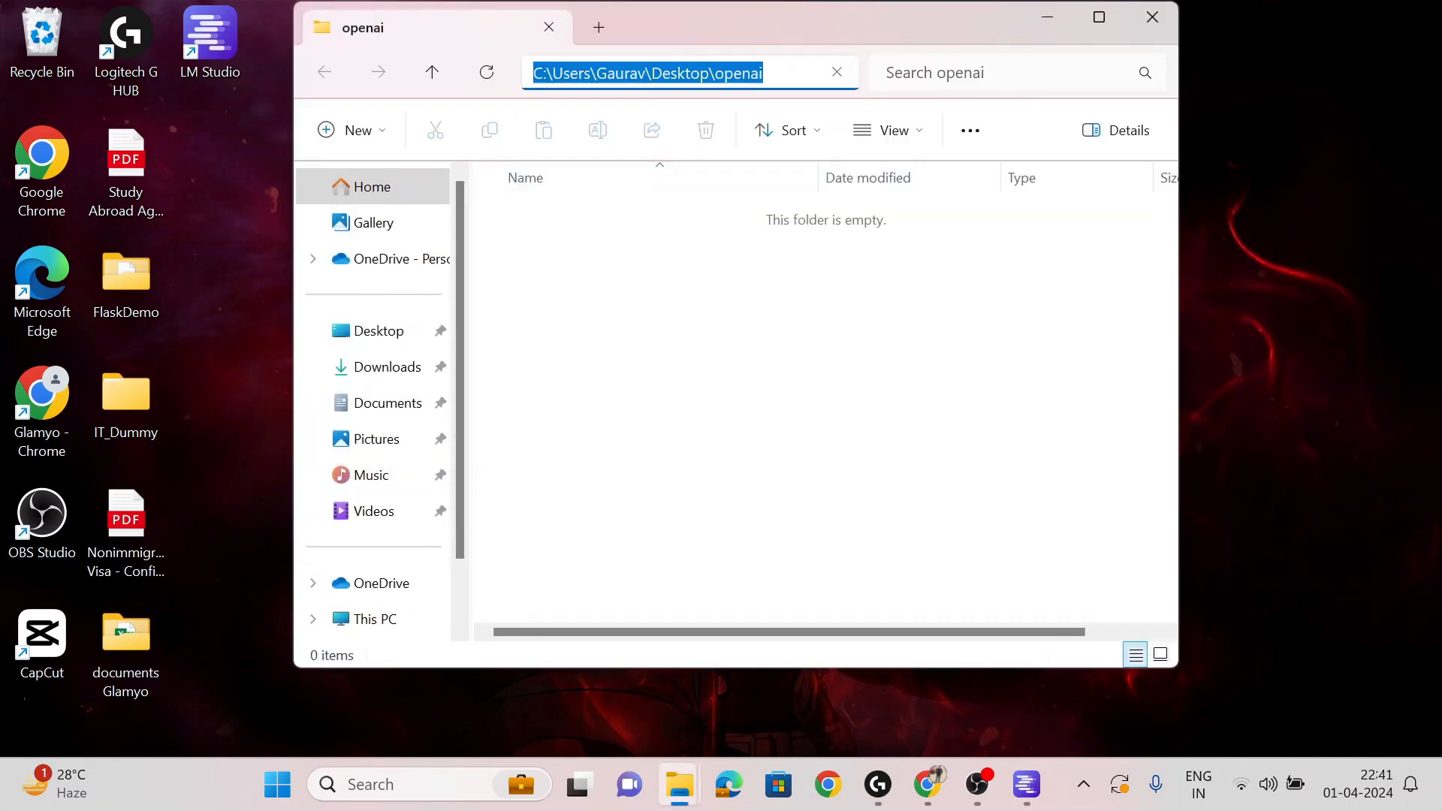
{"action": "type", "text": "cm"}
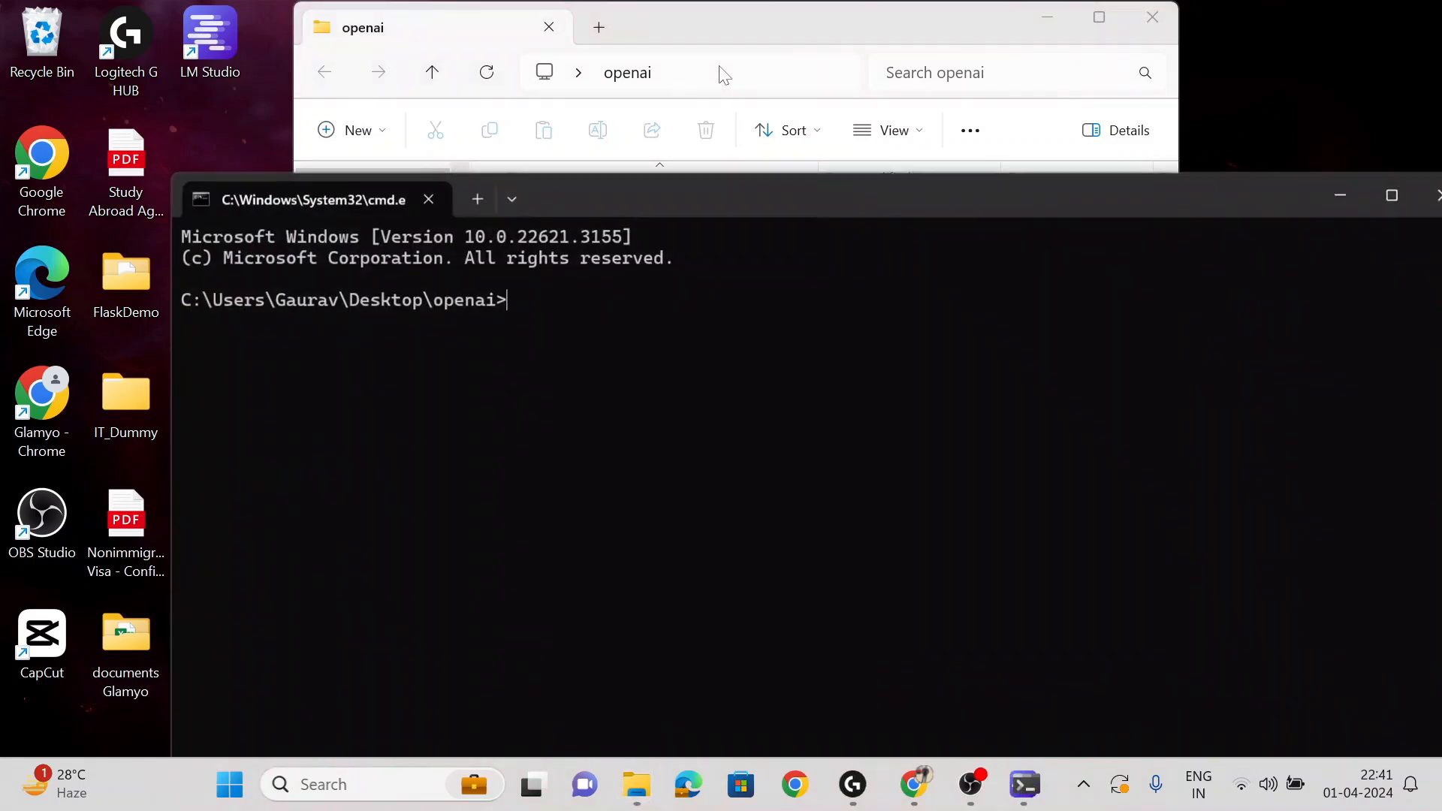
{"action": "type", "text": "code ."}
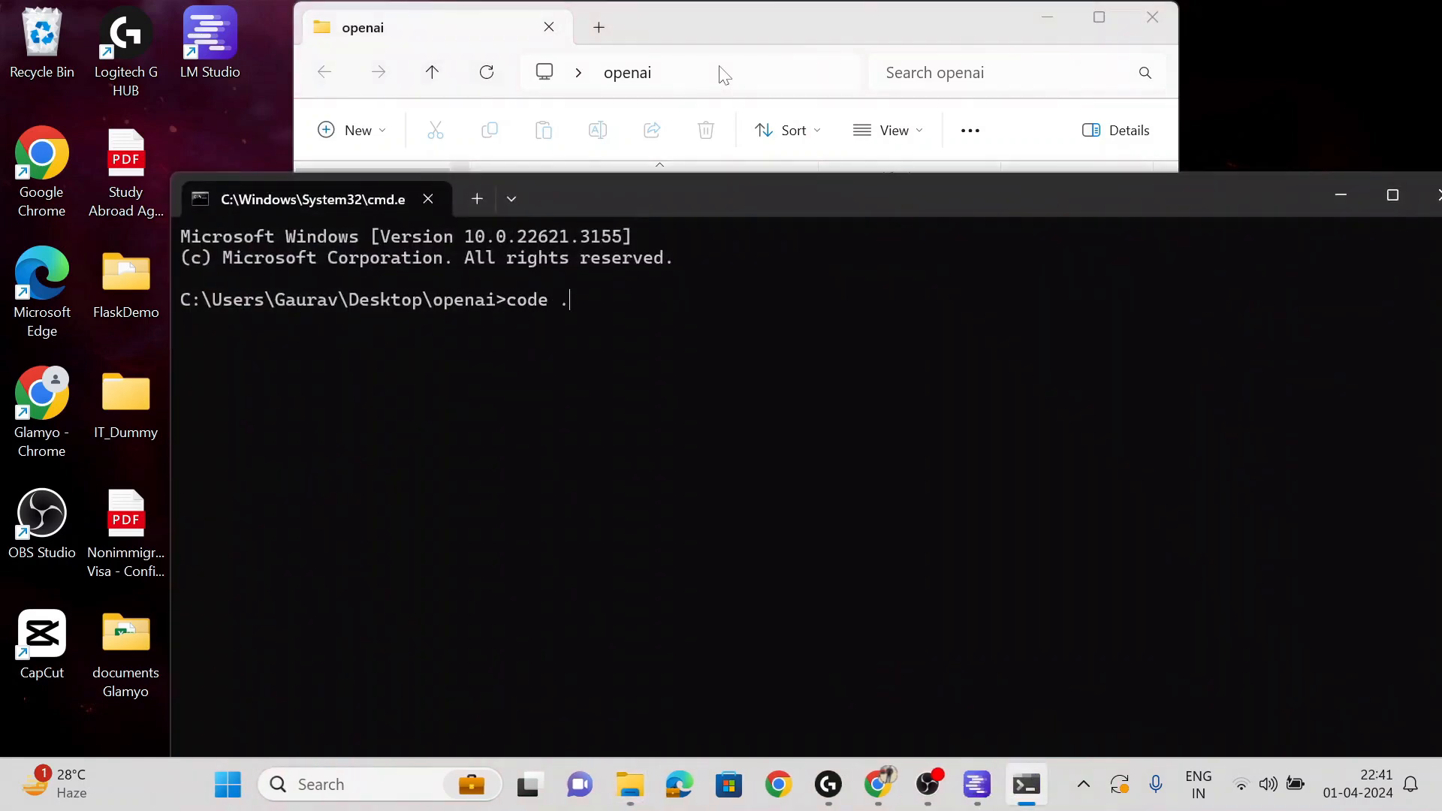
{"action": "key", "text": "Return"}
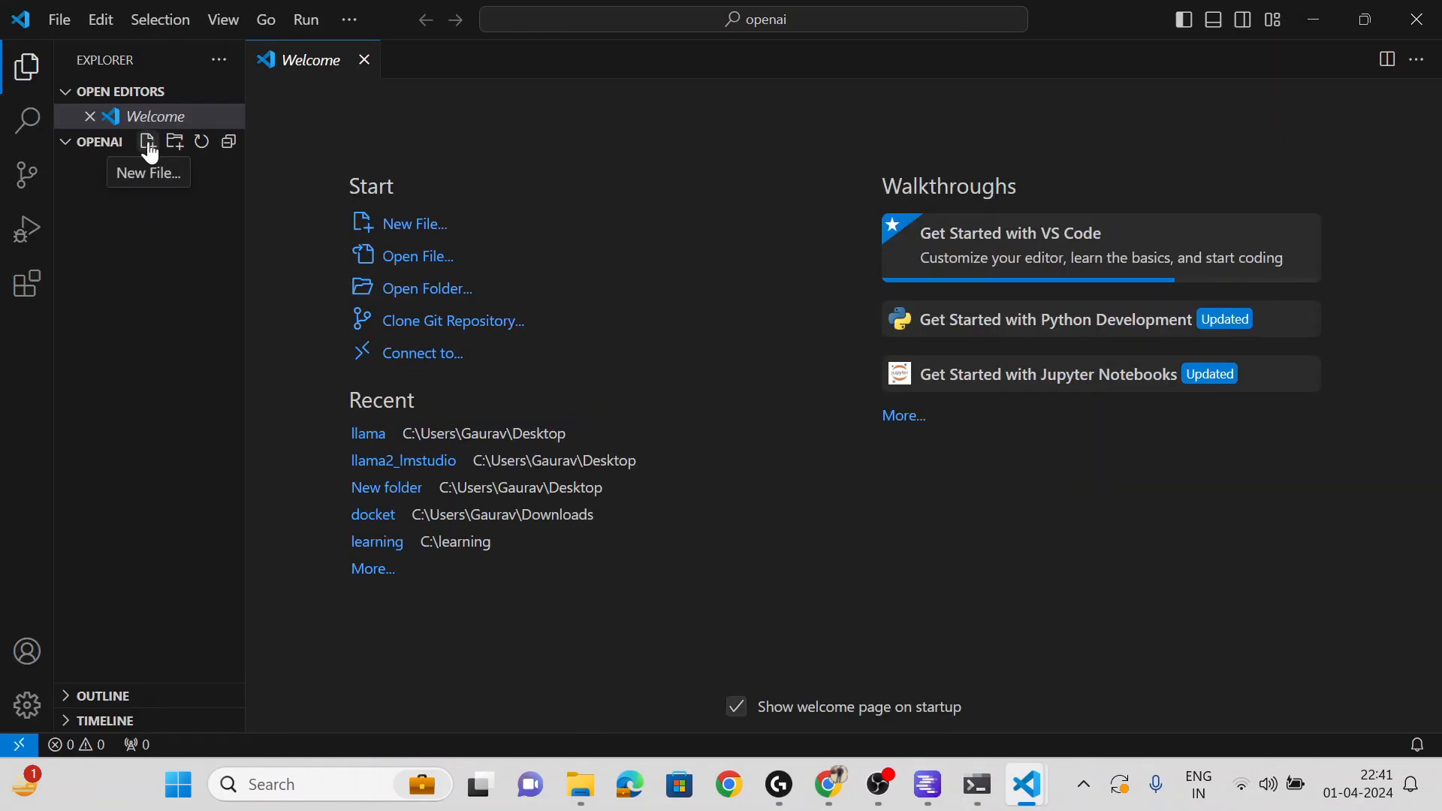
- Create an empty file named a.py in the openai workspace
{"action": "left_click", "coordinate": [148, 145]}
{"action": "type", "text": "a.py"}
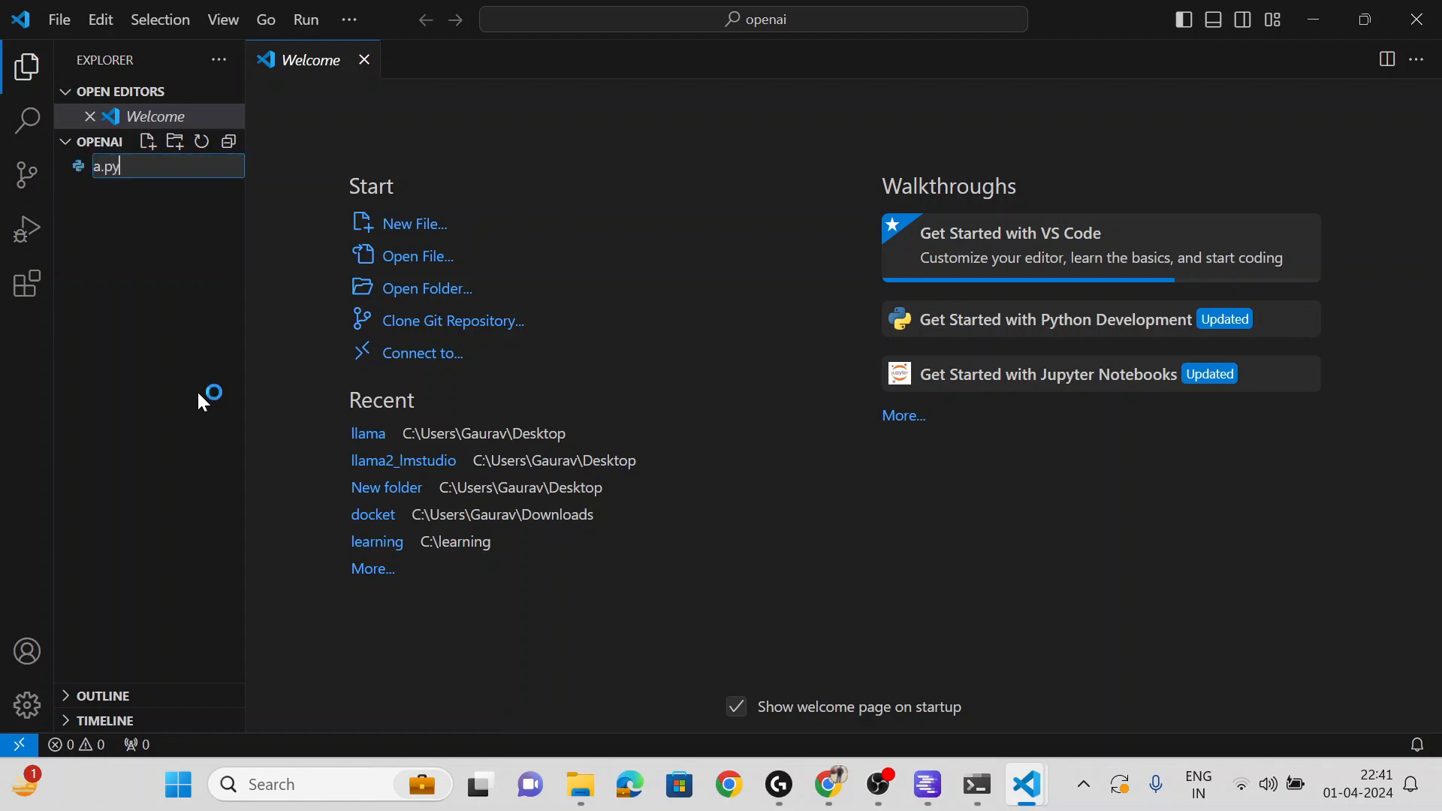
{"action": "key", "text": "Return"}
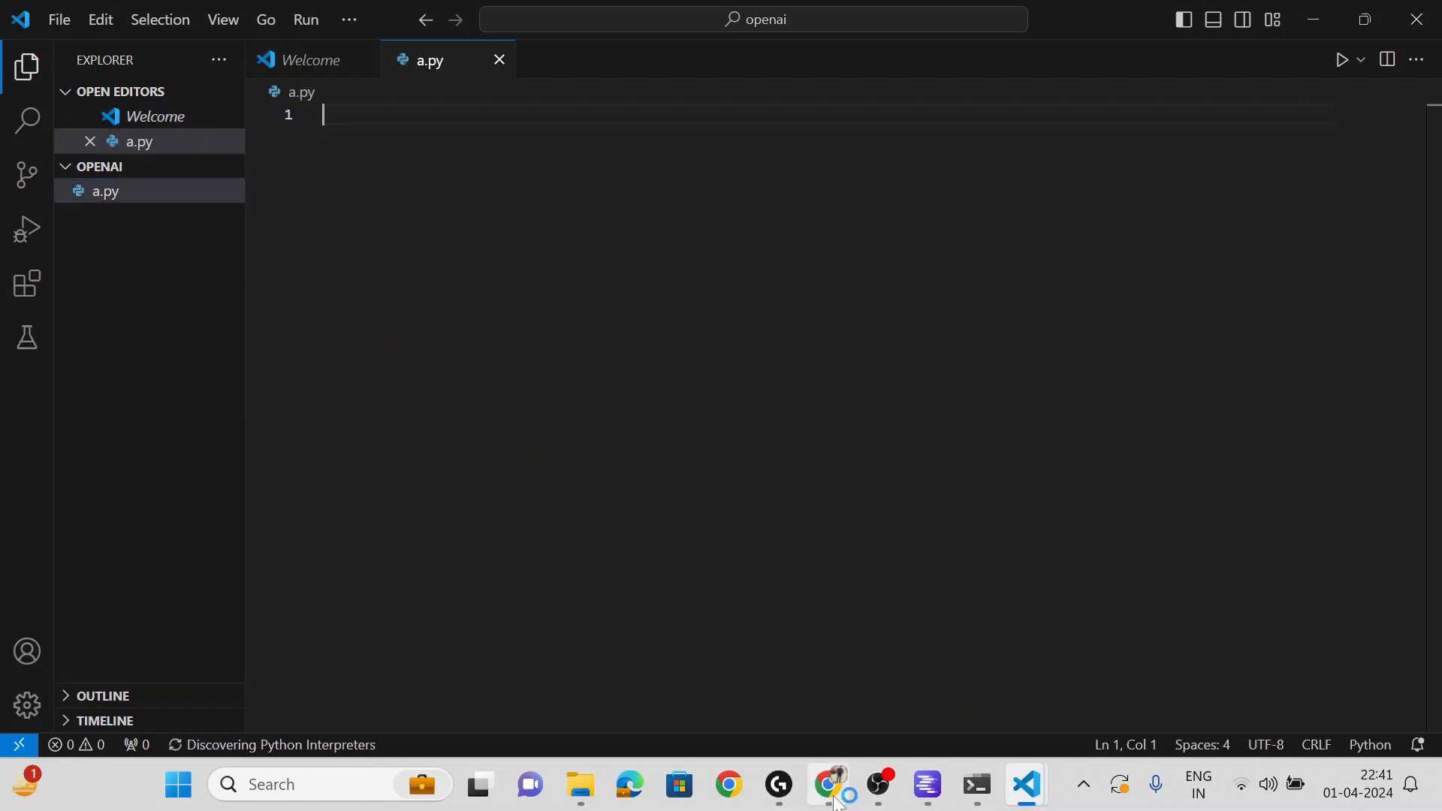
- Copy LM Studio's Python chat example and paste it into a.py
{"action": "left_click", "coordinate": [934, 787]}
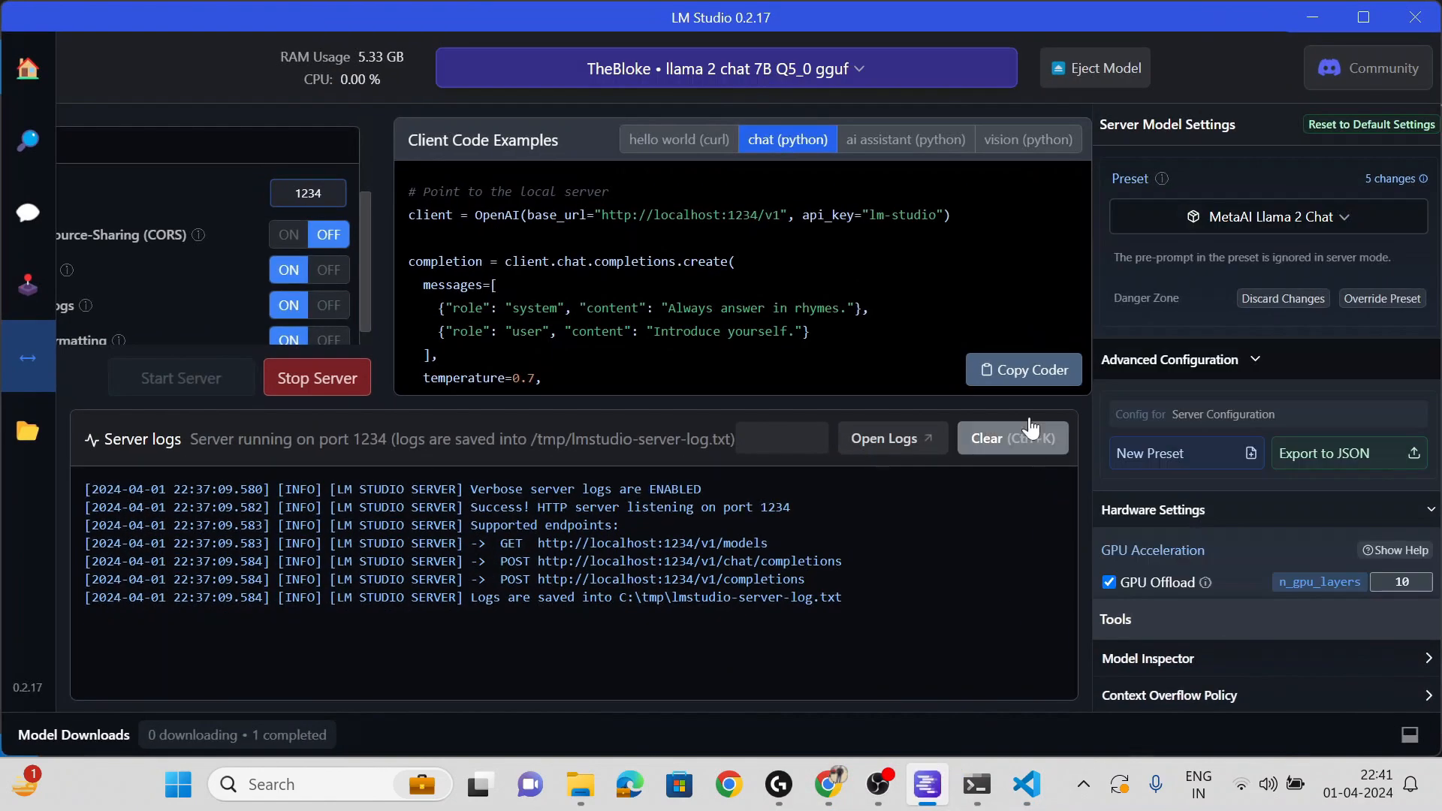
{"action": "left_click", "coordinate": [1023, 372]}
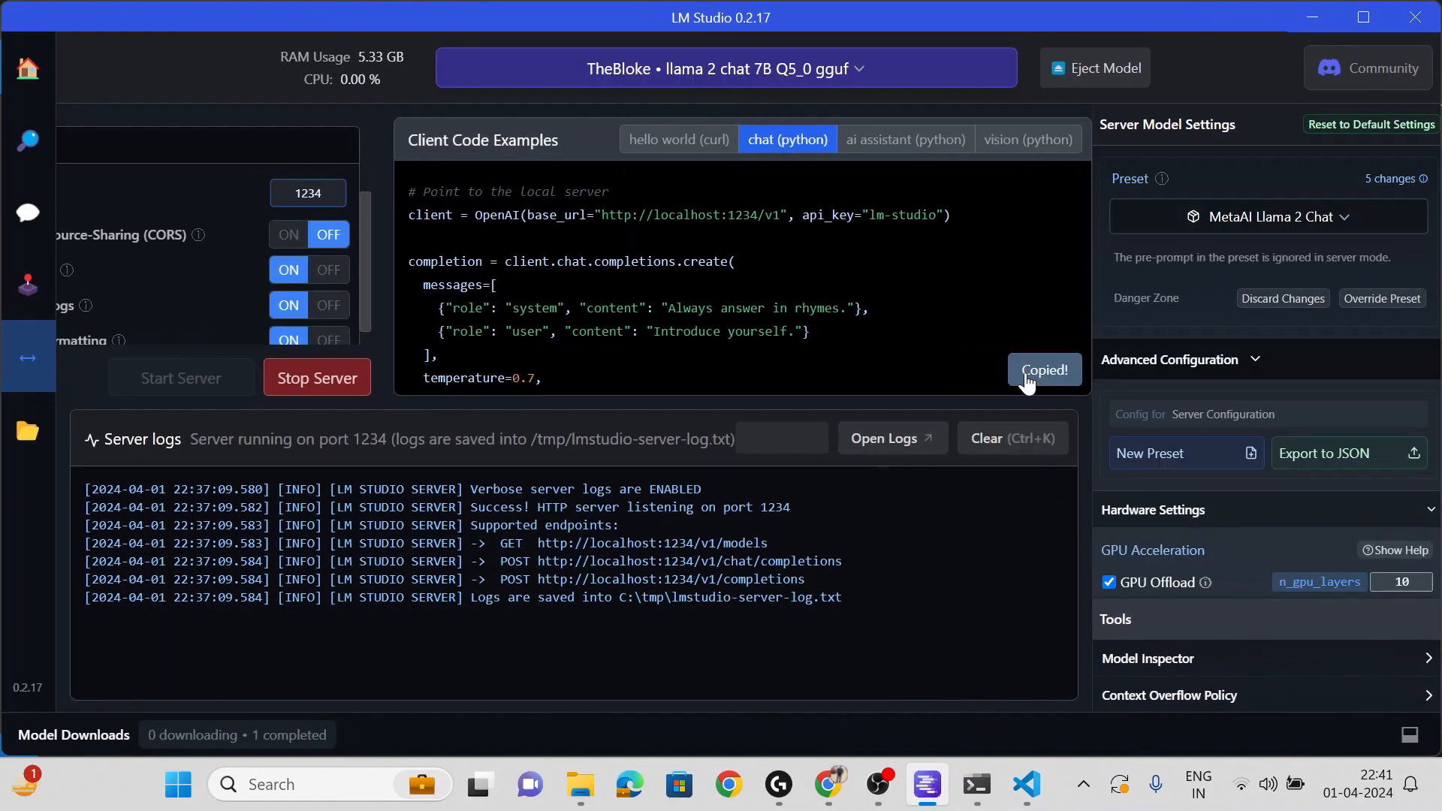
{"action": "left_click", "coordinate": [1314, 17]}
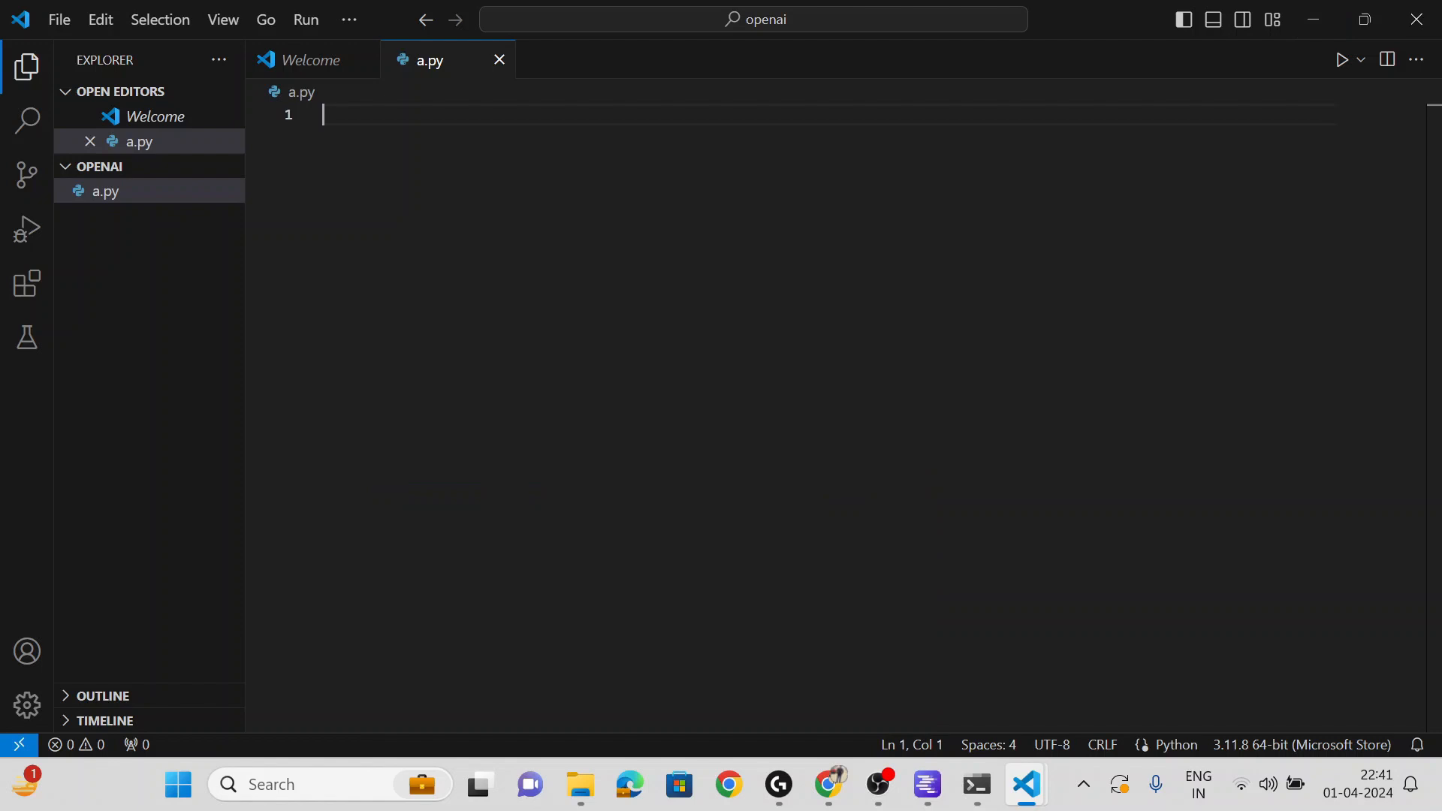
{"action": "key", "text": "ctrl+v"}
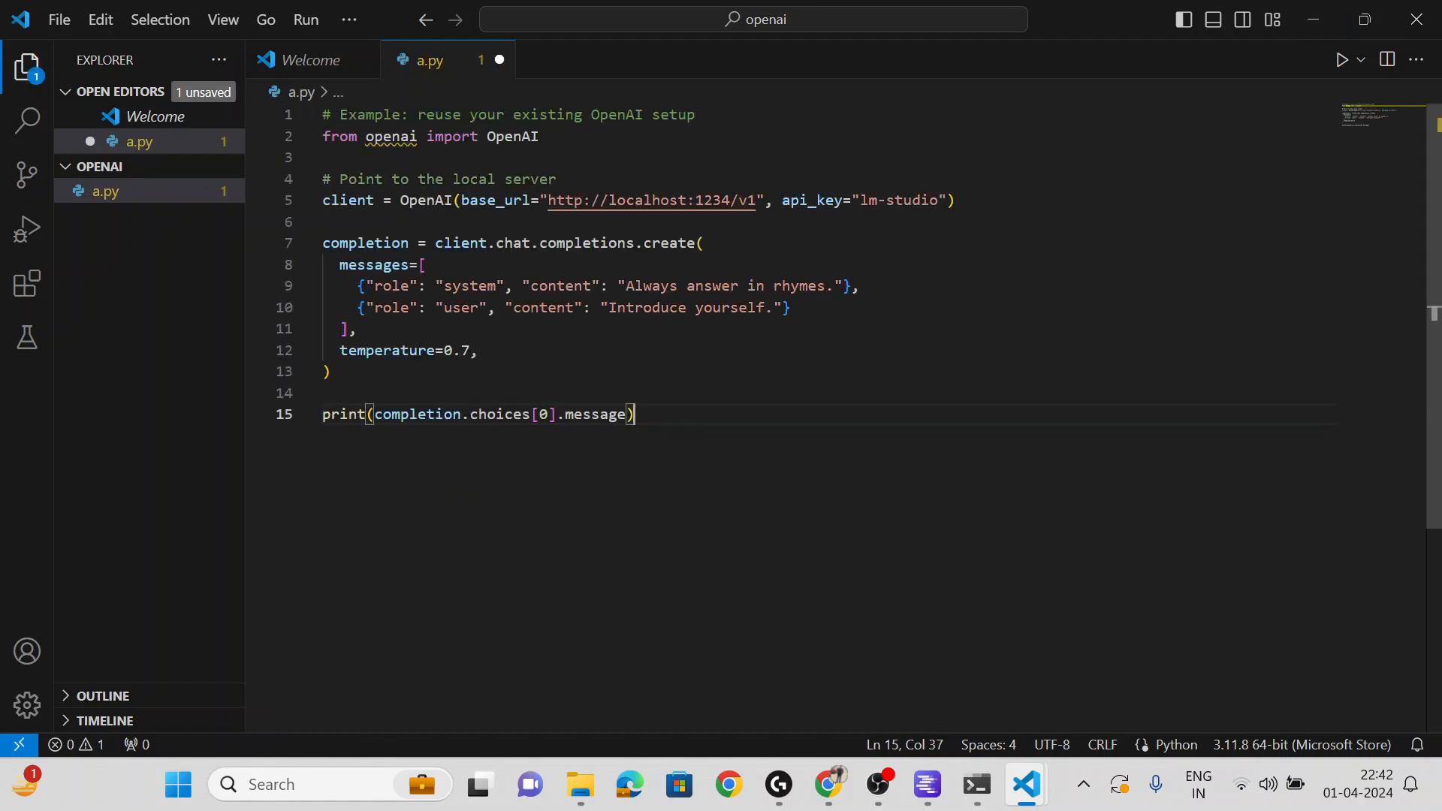
- Add an empty model='' argument on a new line after line 7
{"action": "left_click", "coordinate": [706, 243]}
{"action": "key", "text": "Return"}
{"action": "type", "text": "mode"}
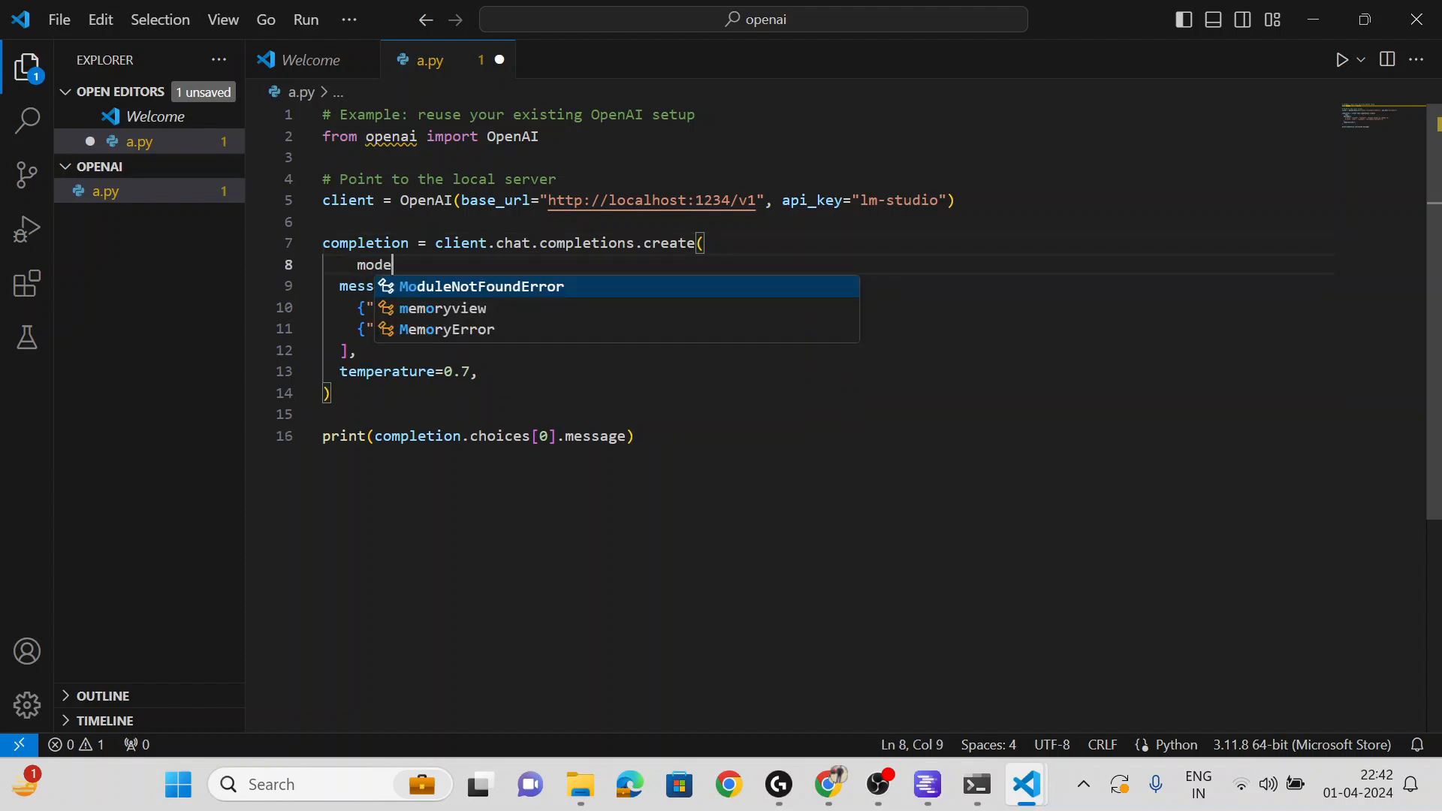
{"action": "type", "text": "l="}
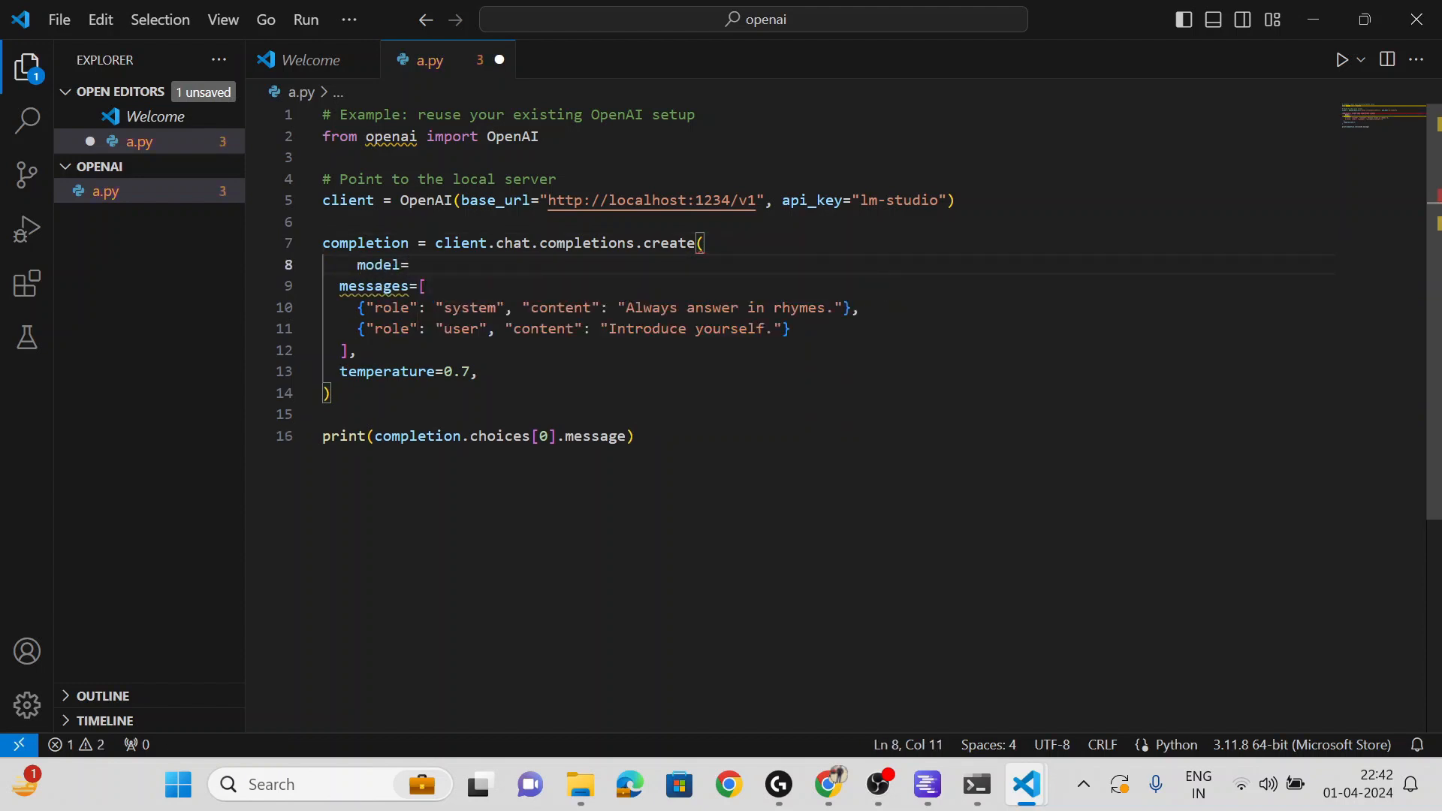
{"action": "type", "text": "'',"}
{"action": "key", "text": "Left"}
{"action": "key", "text": "Left"}
{"action": "key", "text": "alt+Tab"}
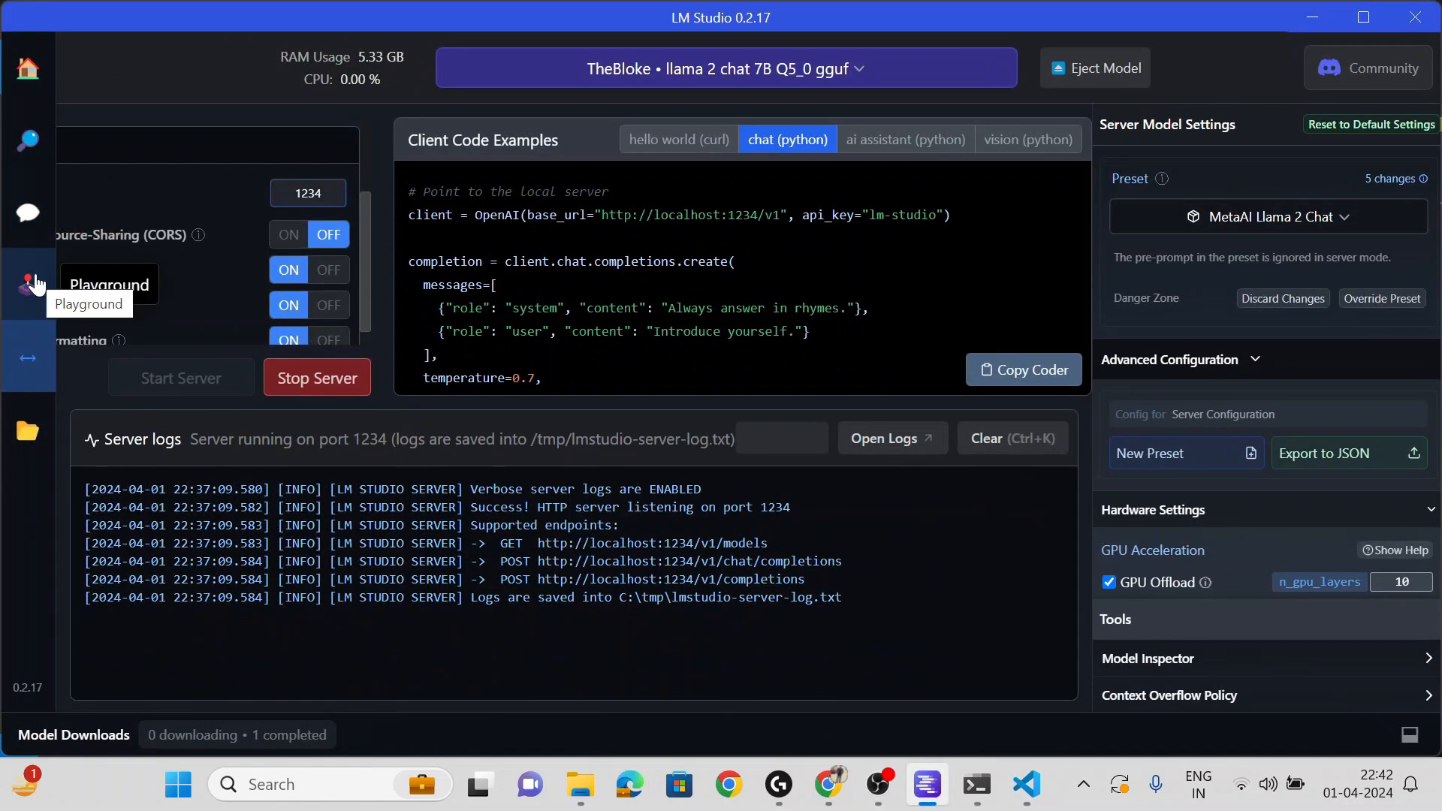
- Fill model='' with TheBloke/Llama-2-7B-Chat-GGUF copied from LM Studio's model search page
{"action": "left_click", "coordinate": [28, 143]}
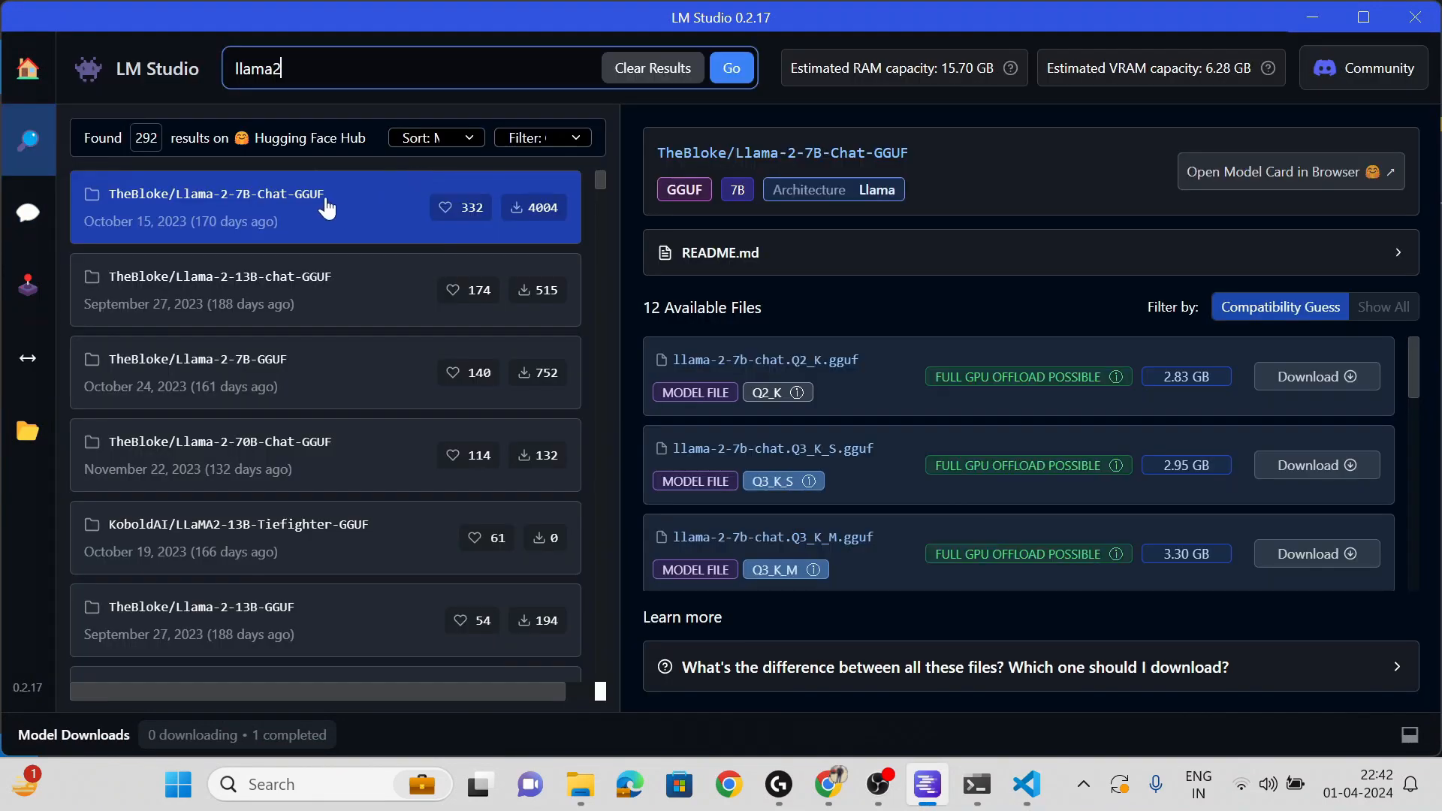
{"action": "left_click_drag", "start_coordinate": [326, 200], "coordinate": [110, 201]}
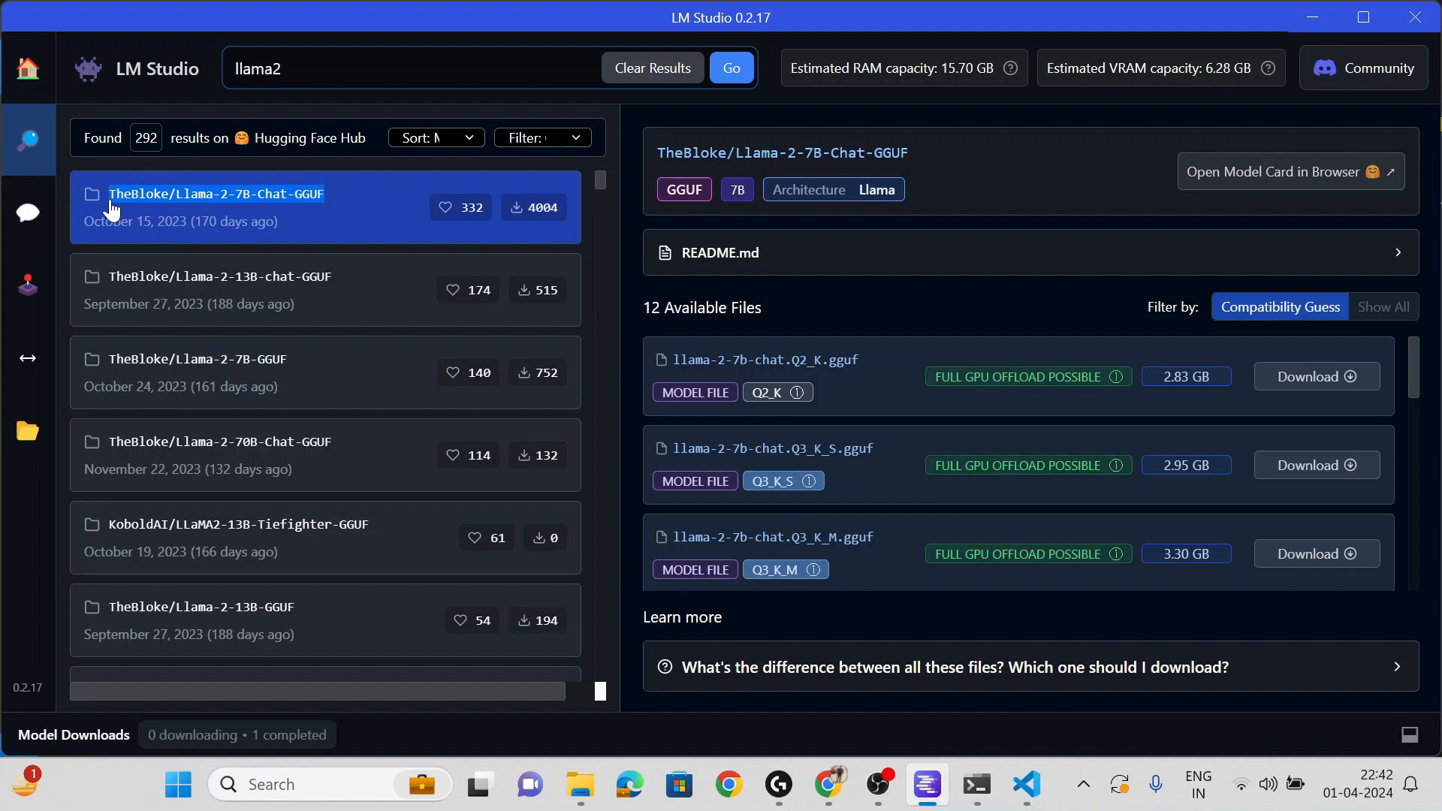
{"action": "key", "text": "alt+Tab"}
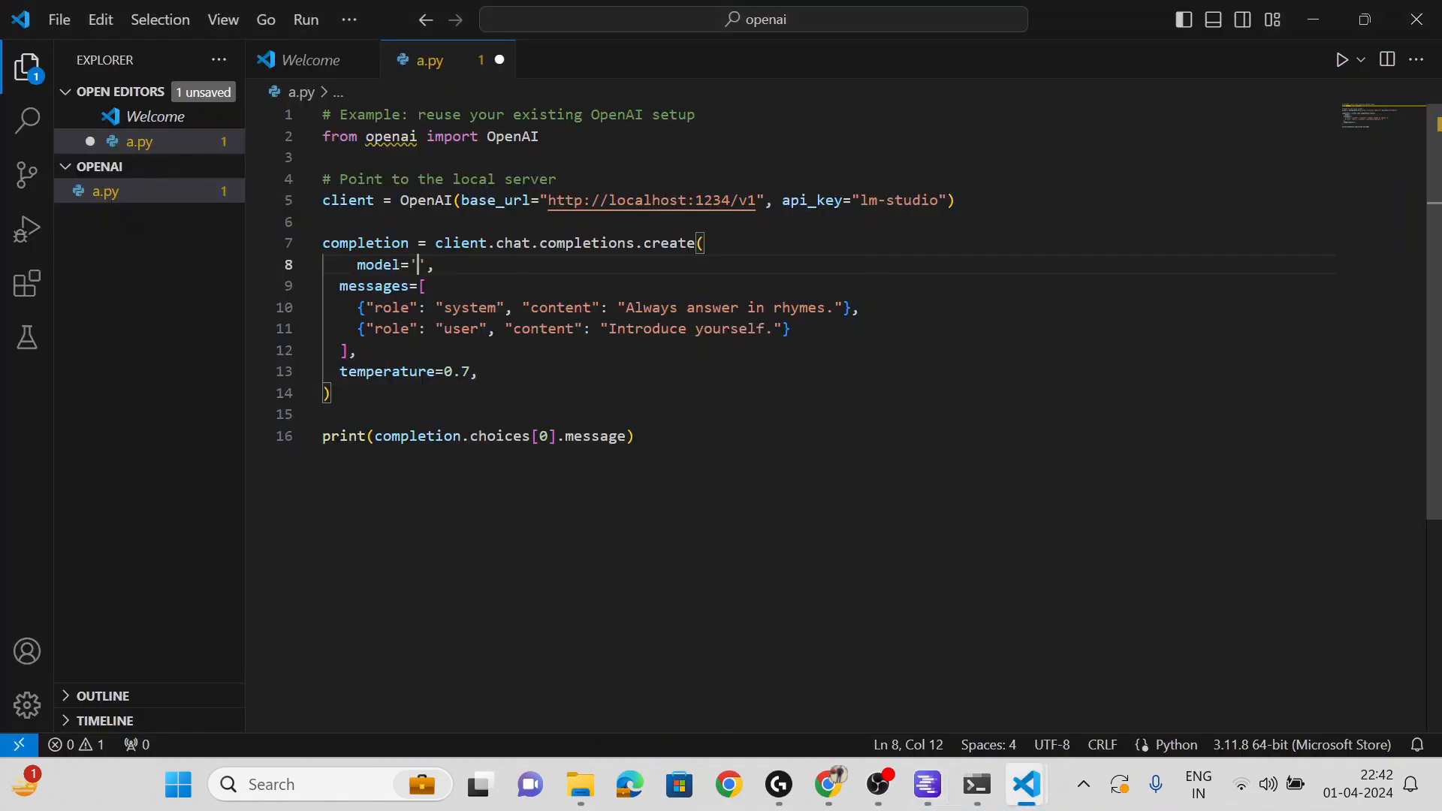
{"action": "key", "text": "ctrl+v"}
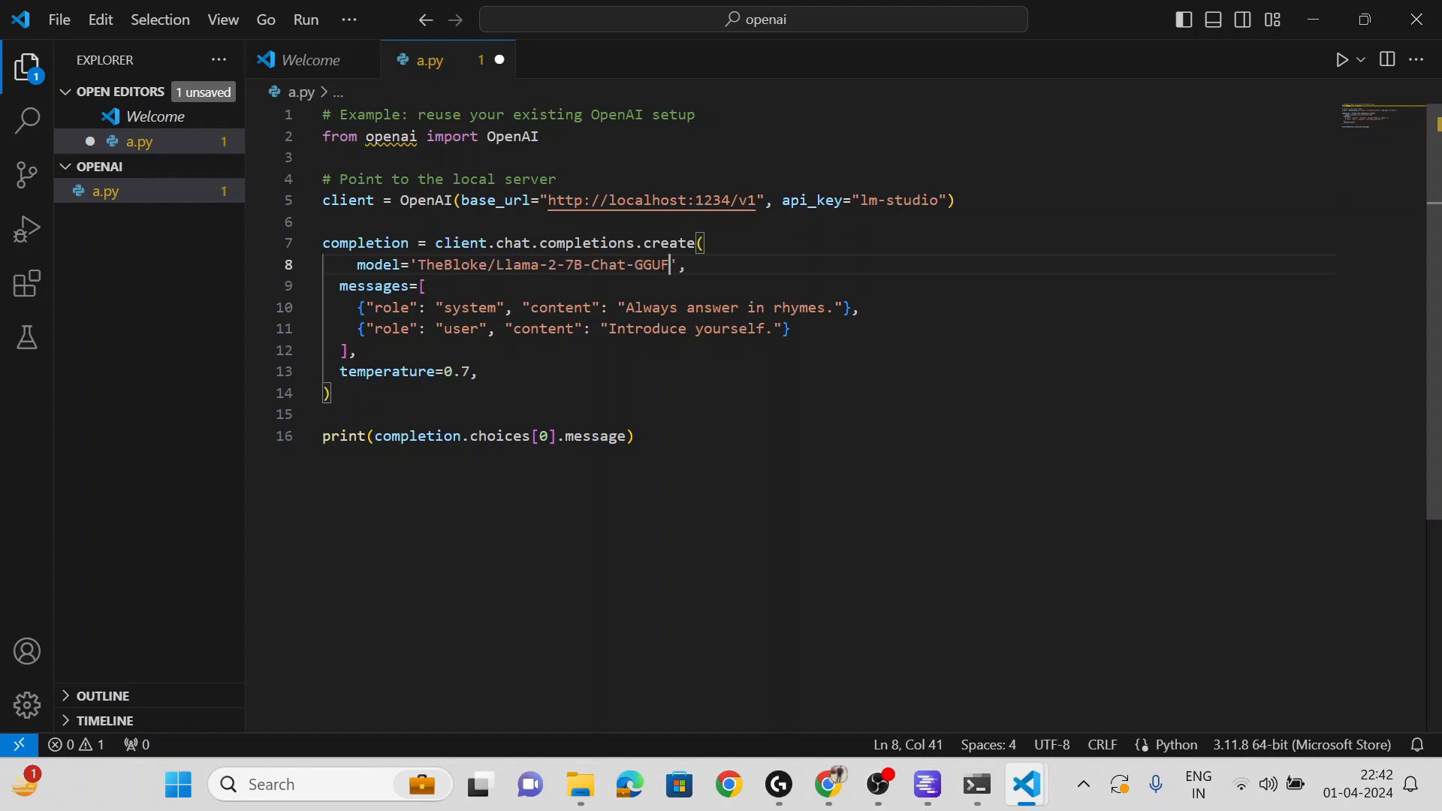
- Replace the 'Introduce yourself.' prompt with 'what is python?' and save a.py
{"action": "left_click_drag", "start_coordinate": [773, 329], "coordinate": [608, 328]}
{"action": "type", "text": "what is "}
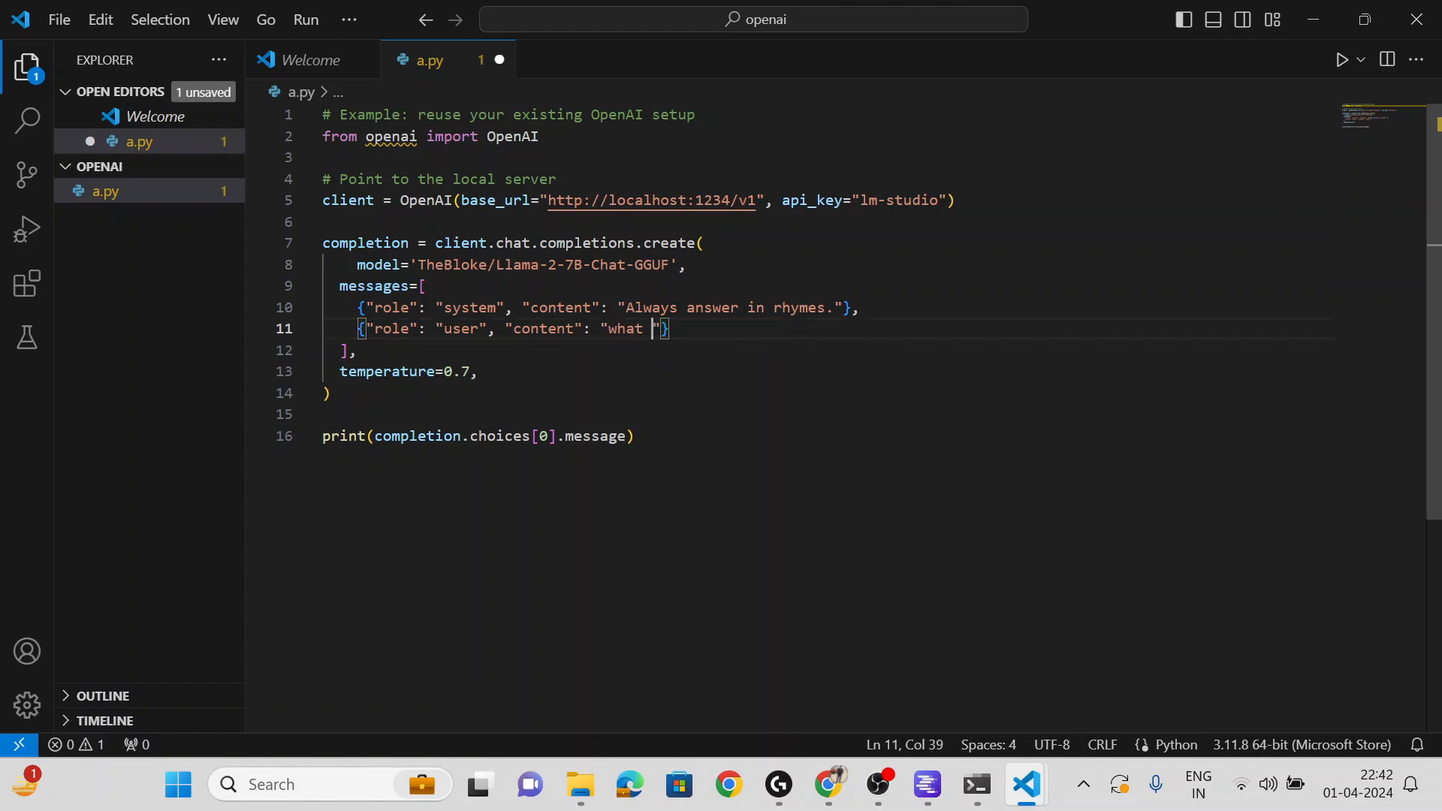
{"action": "type", "text": "python?"}
{"action": "key", "text": "ctrl+s"}
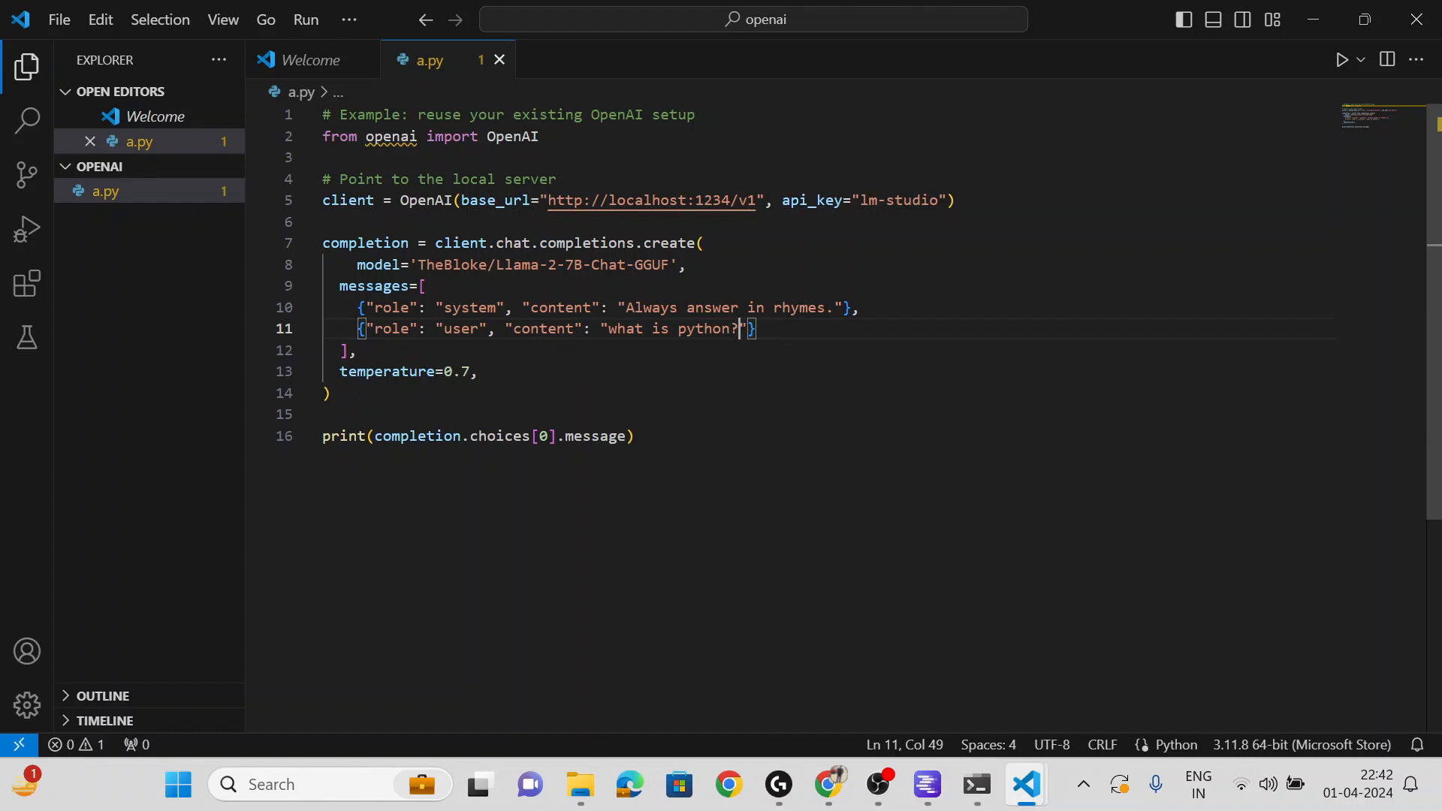
- Open a new Command Prompt terminal in VS Code's panel
{"action": "left_click", "coordinate": [1216, 22]}
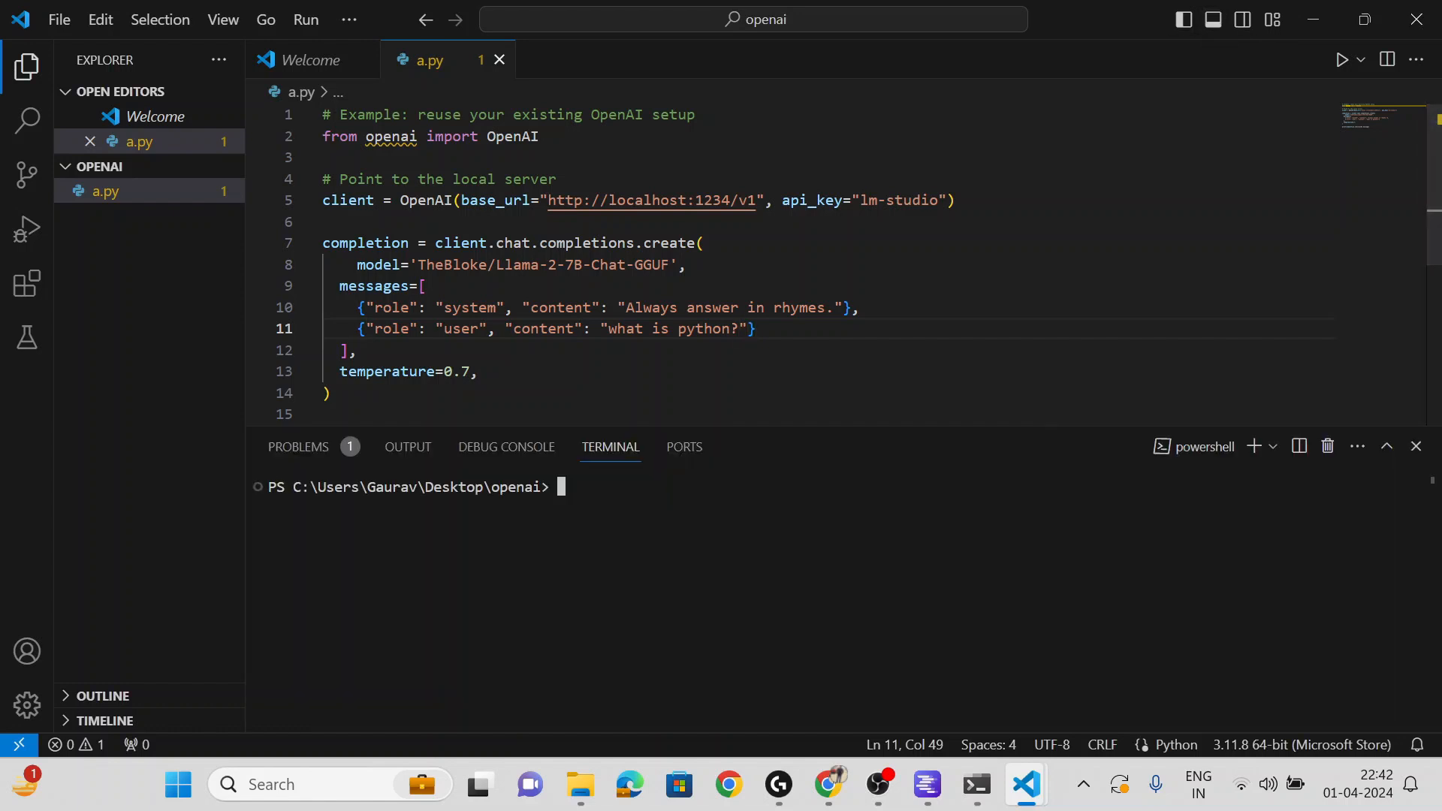
{"action": "left_click", "coordinate": [1273, 446]}
{"action": "left_click", "coordinate": [1169, 540]}
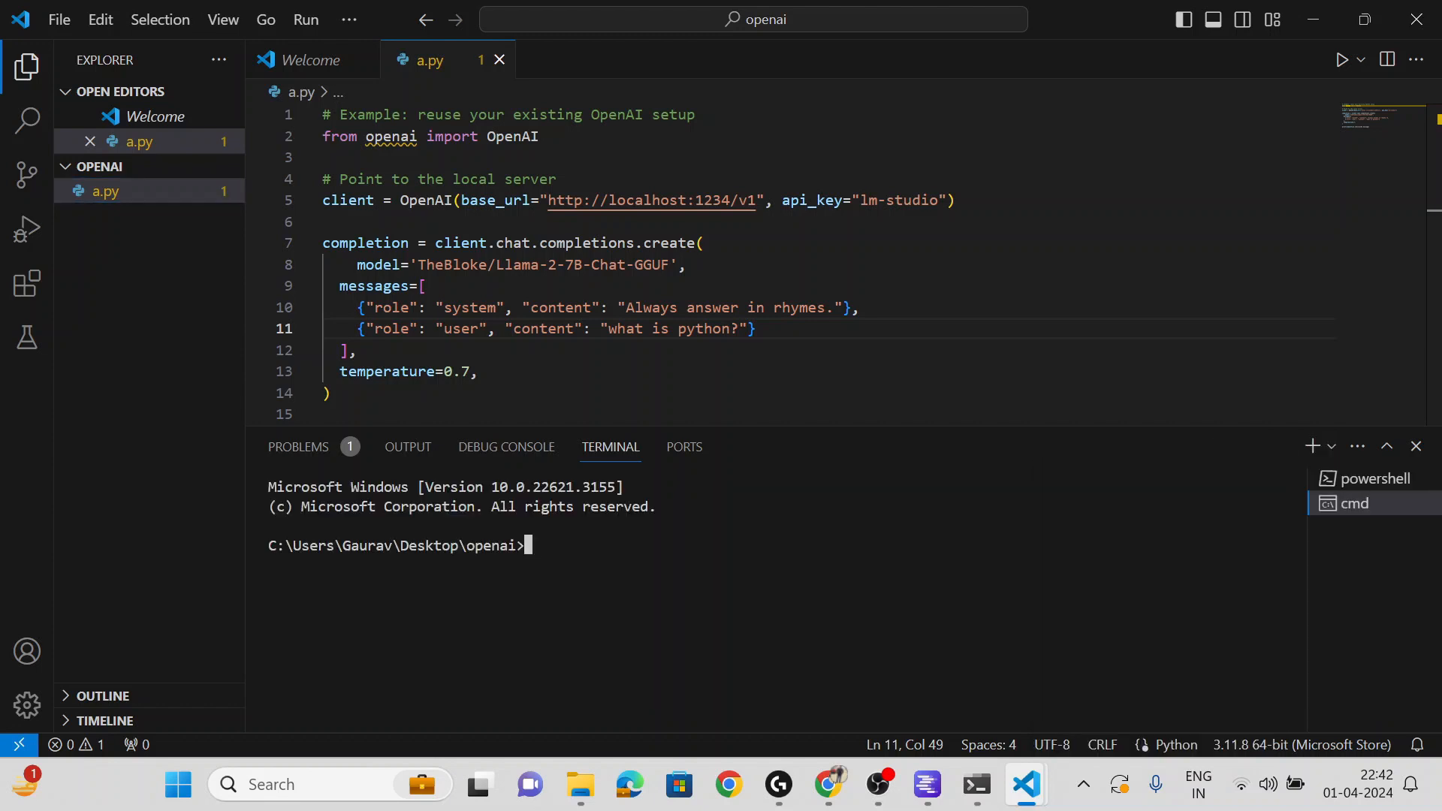
- Run 'conda create -n openaillama python==3.10' and confirm the package installation
{"action": "type", "text": "conda create -n openai"}
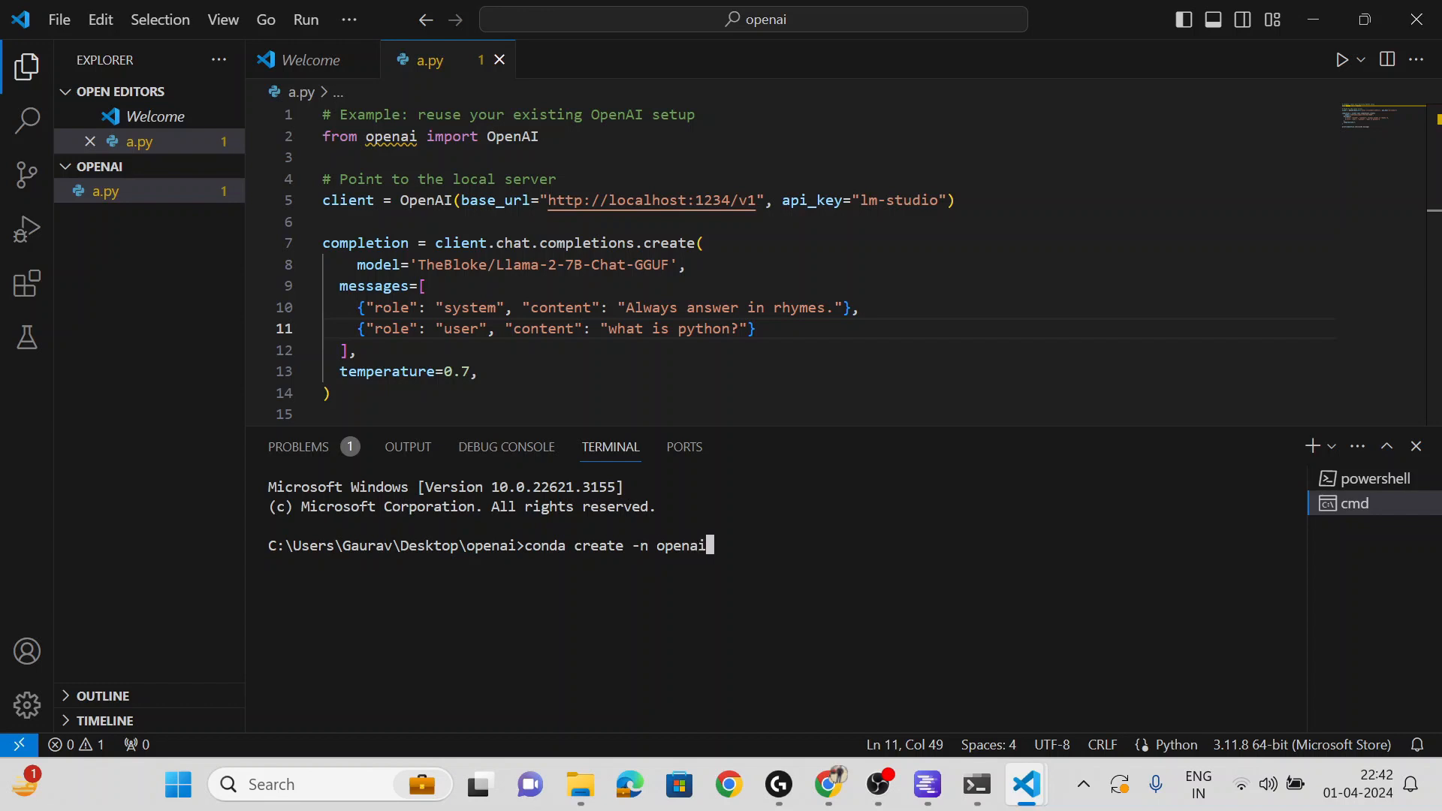
{"action": "type", "text": "llama python==3.10"}
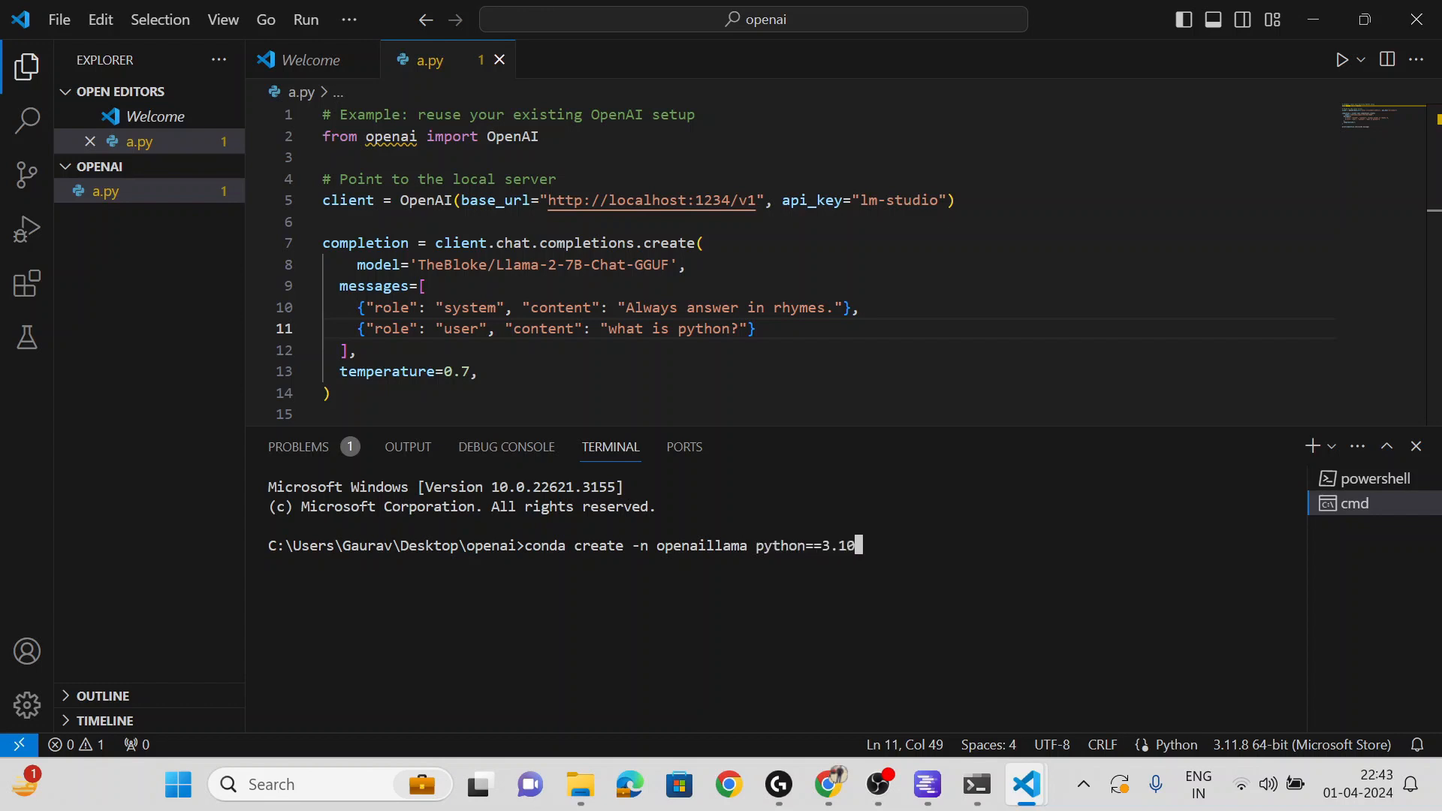
{"action": "key", "text": "Return"}
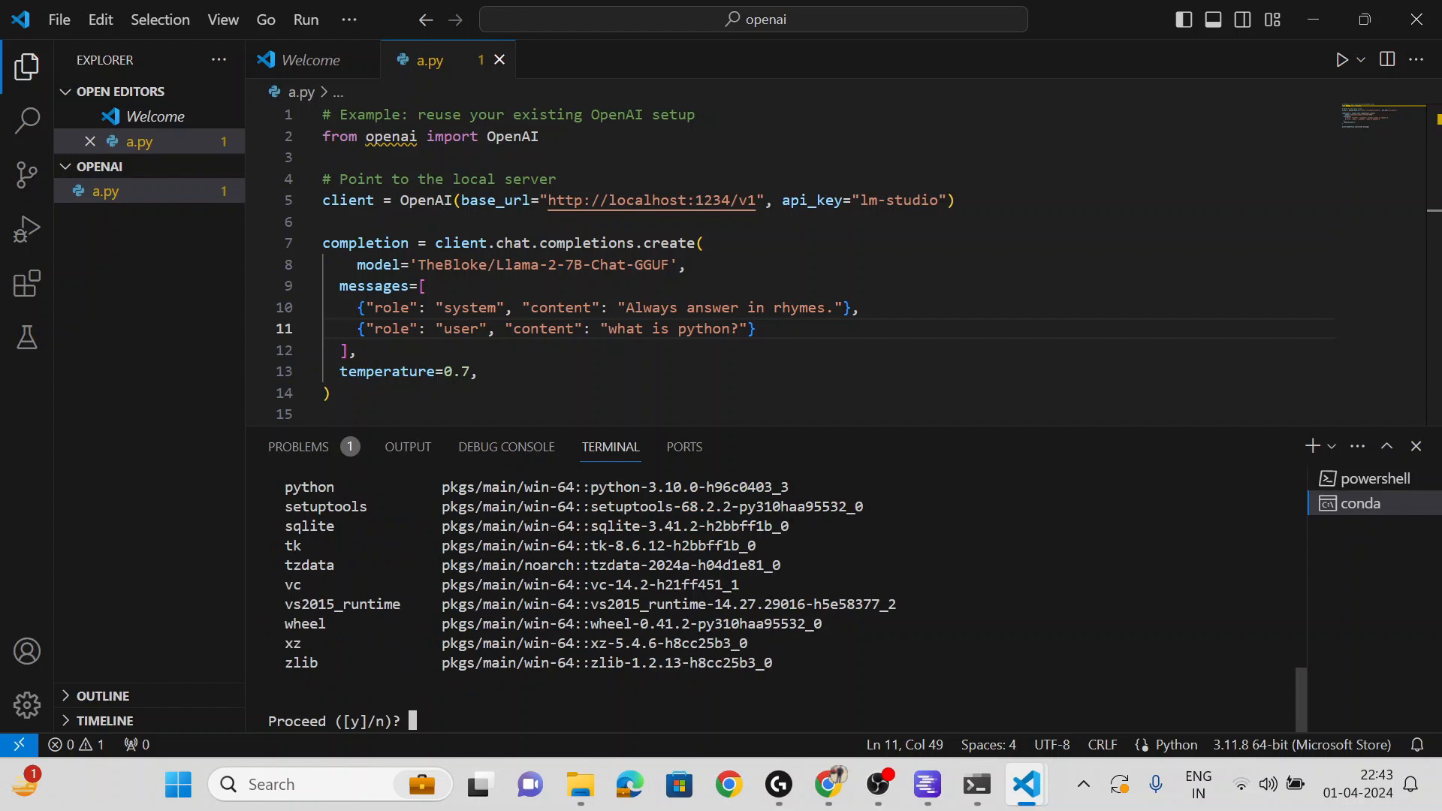
{"action": "key", "text": "Return"}
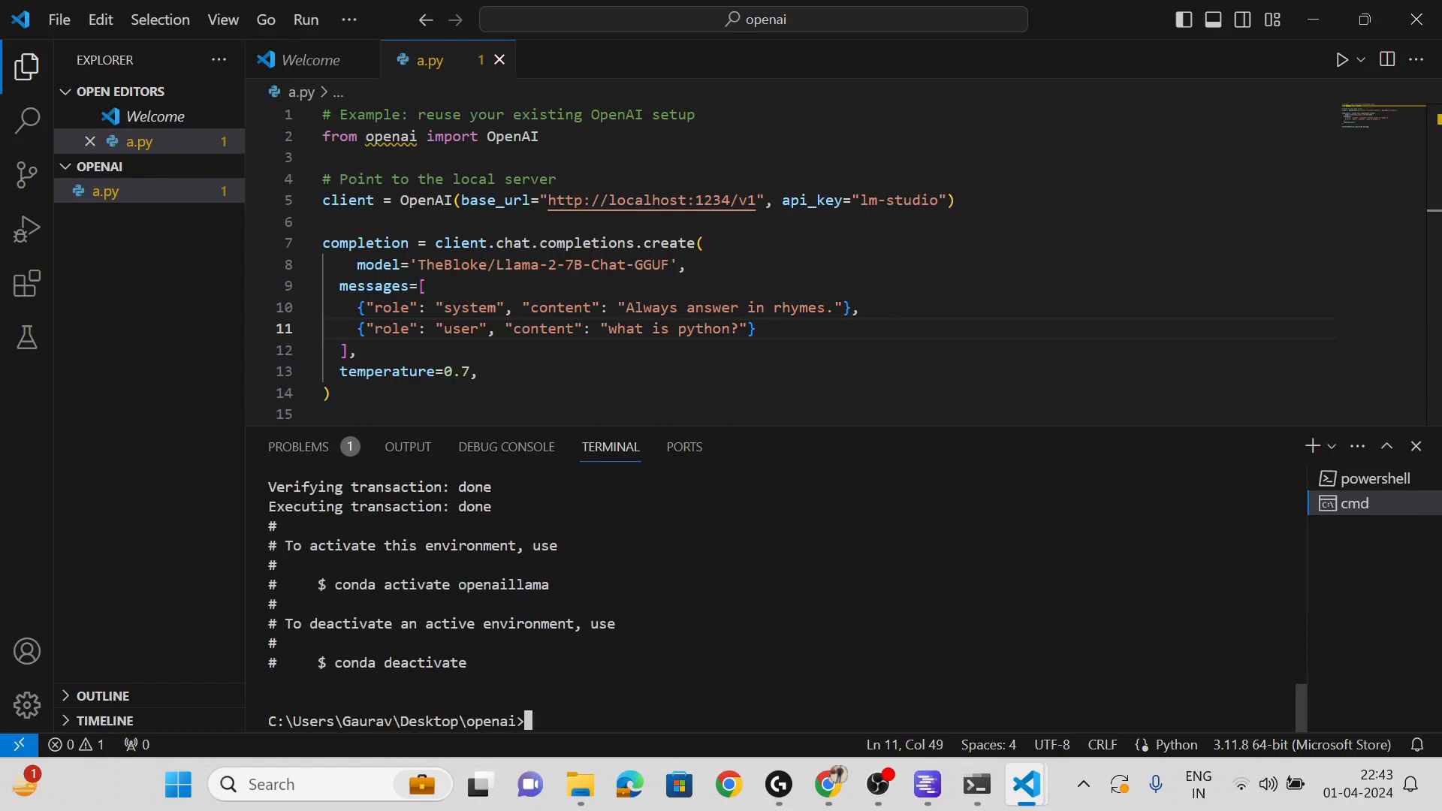
- Run 'conda.bat activate openaillama', then 'python a.py', which raises ModuleNotFoundError for openai
{"action": "type", "text": "conda"}
{"action": "key", "text": "BackSpace"}
{"action": "type", "text": ".bat av"}
{"action": "key", "text": "BackSpace"}
{"action": "type", "text": "ctivate "}
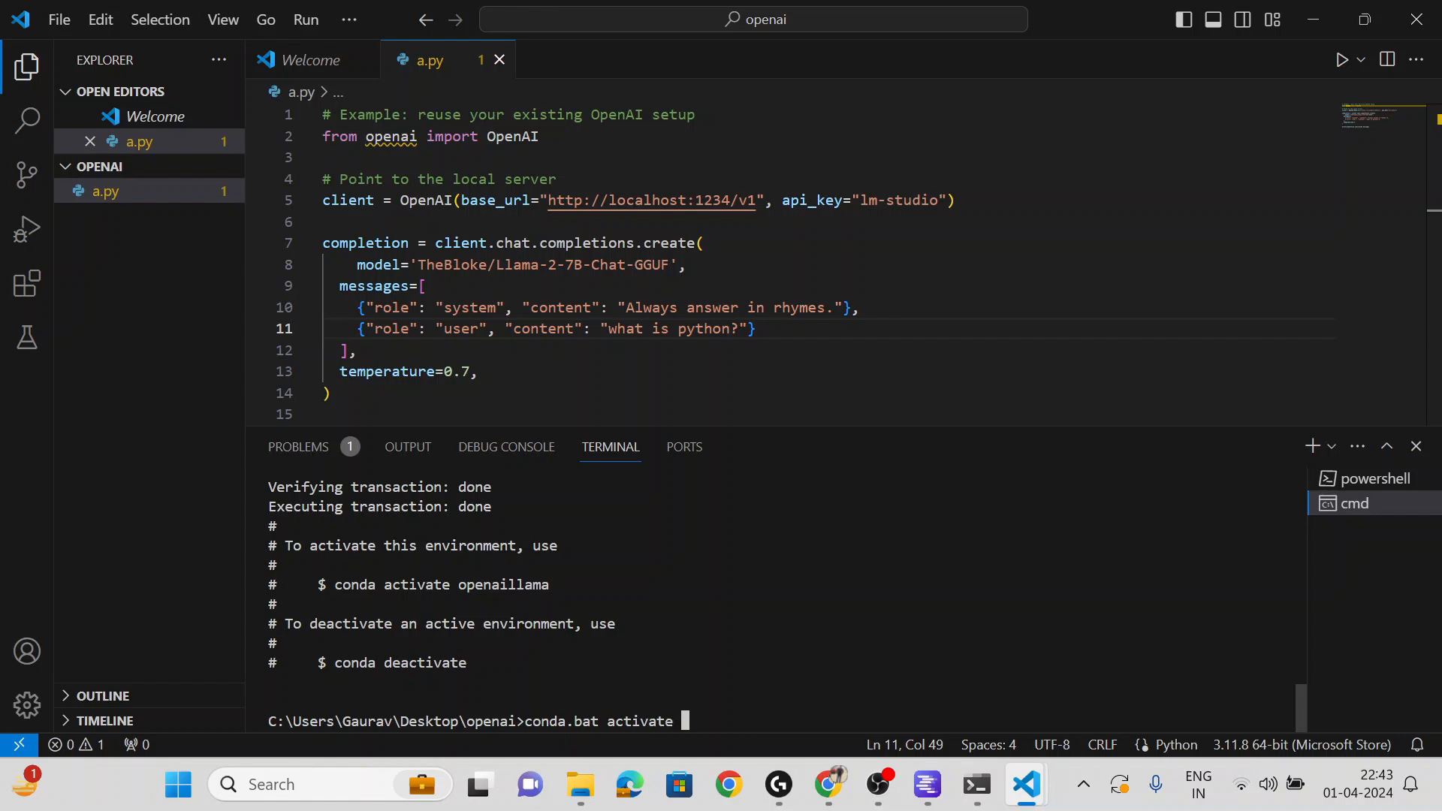
{"action": "type", "text": "openaillama"}
{"action": "key", "text": "Return"}
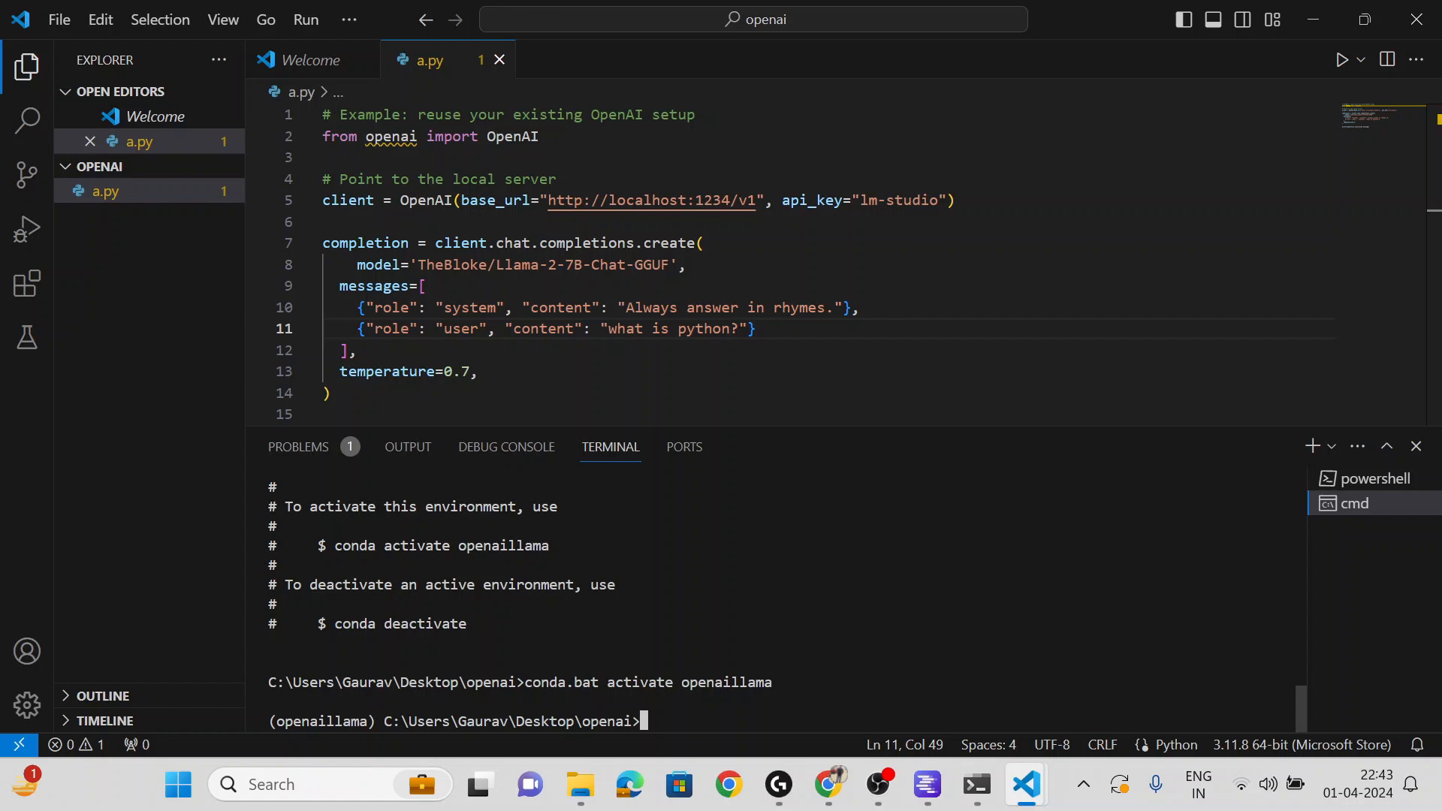
{"action": "type", "text": "python a.py"}
{"action": "key", "text": "Return"}
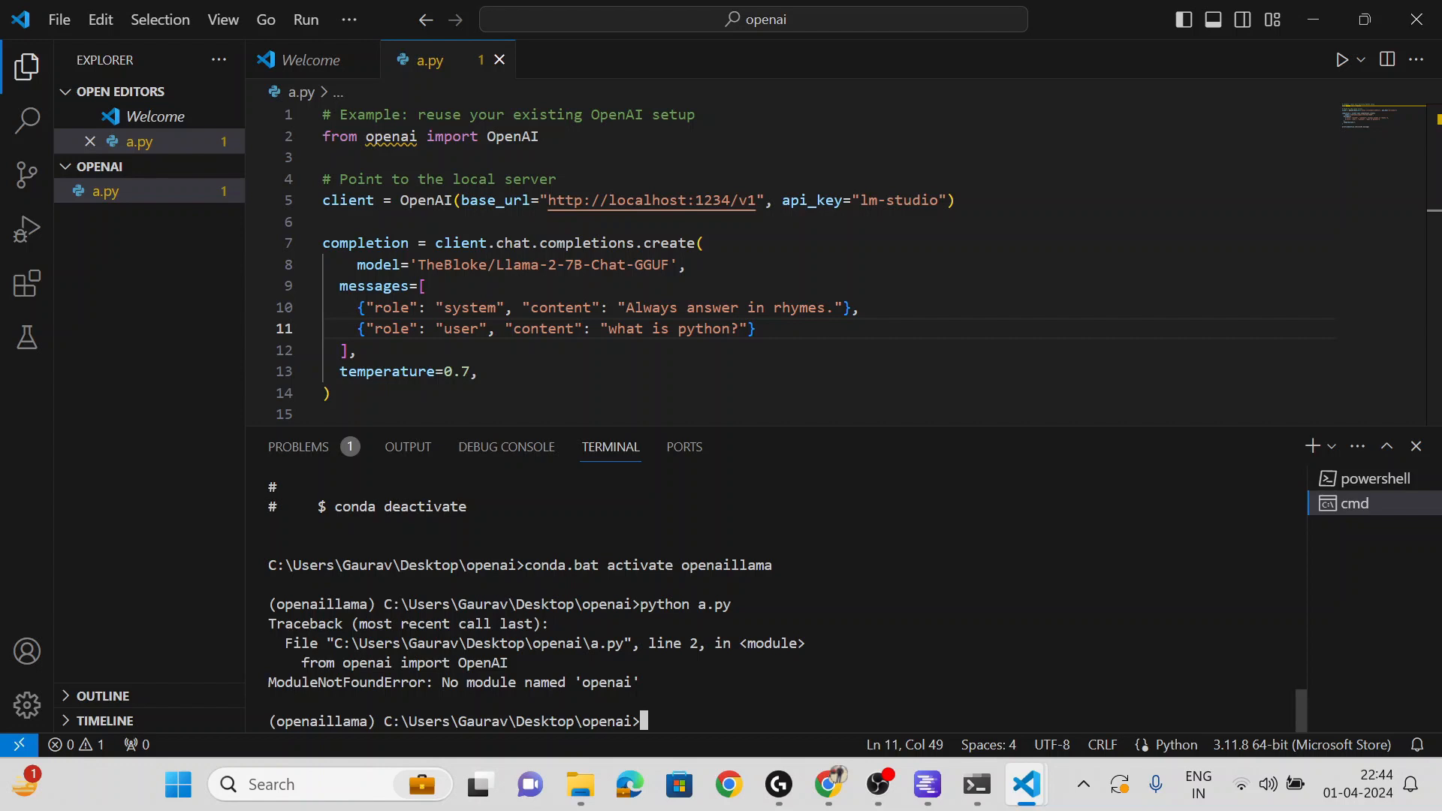
- Run 'pip install openai' in the openaillama terminal, then rerun 'python a.py'
{"action": "type", "text": "pip install openai"}
{"action": "key", "text": "Return"}
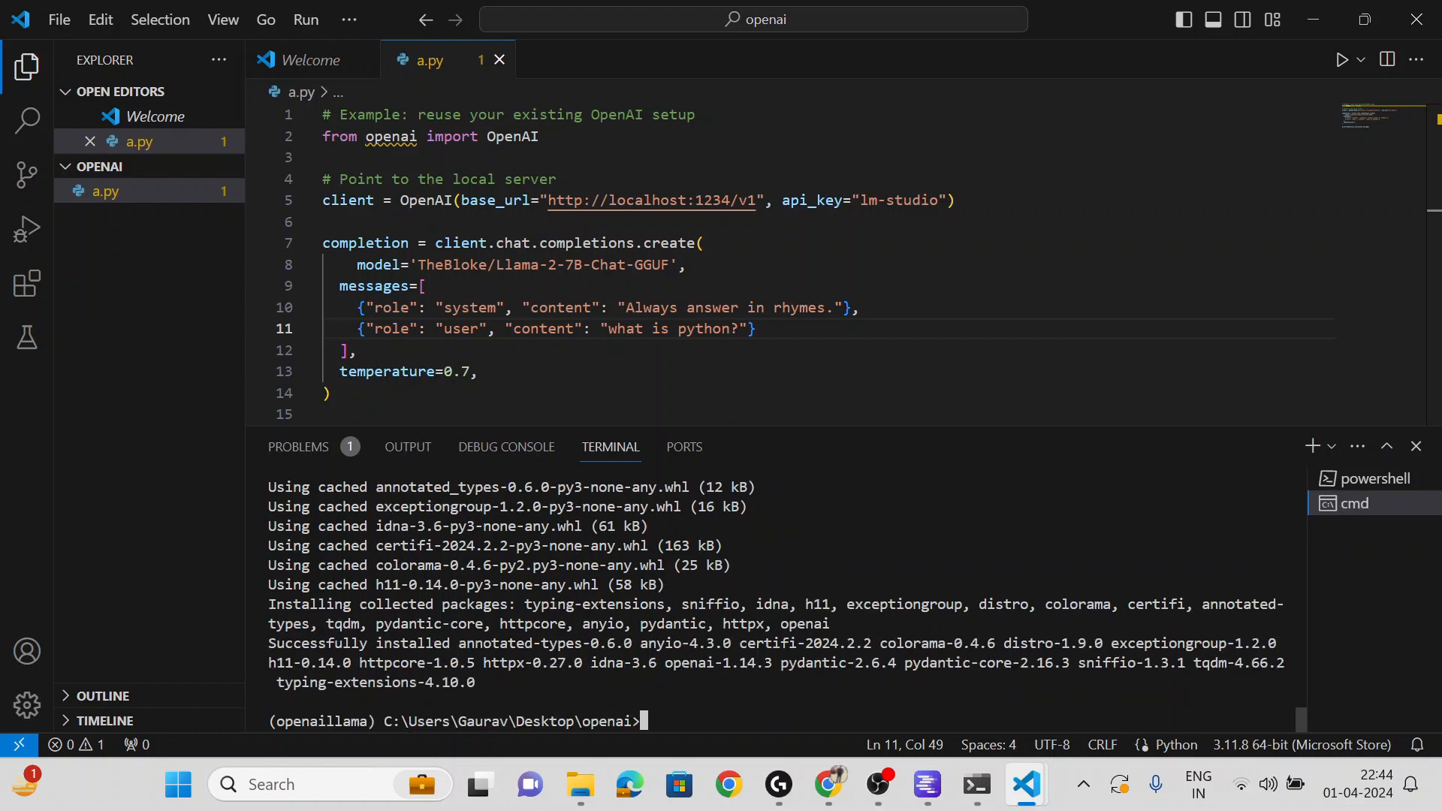
{"action": "type", "text": "python a.py"}
{"action": "key", "text": "Return"}
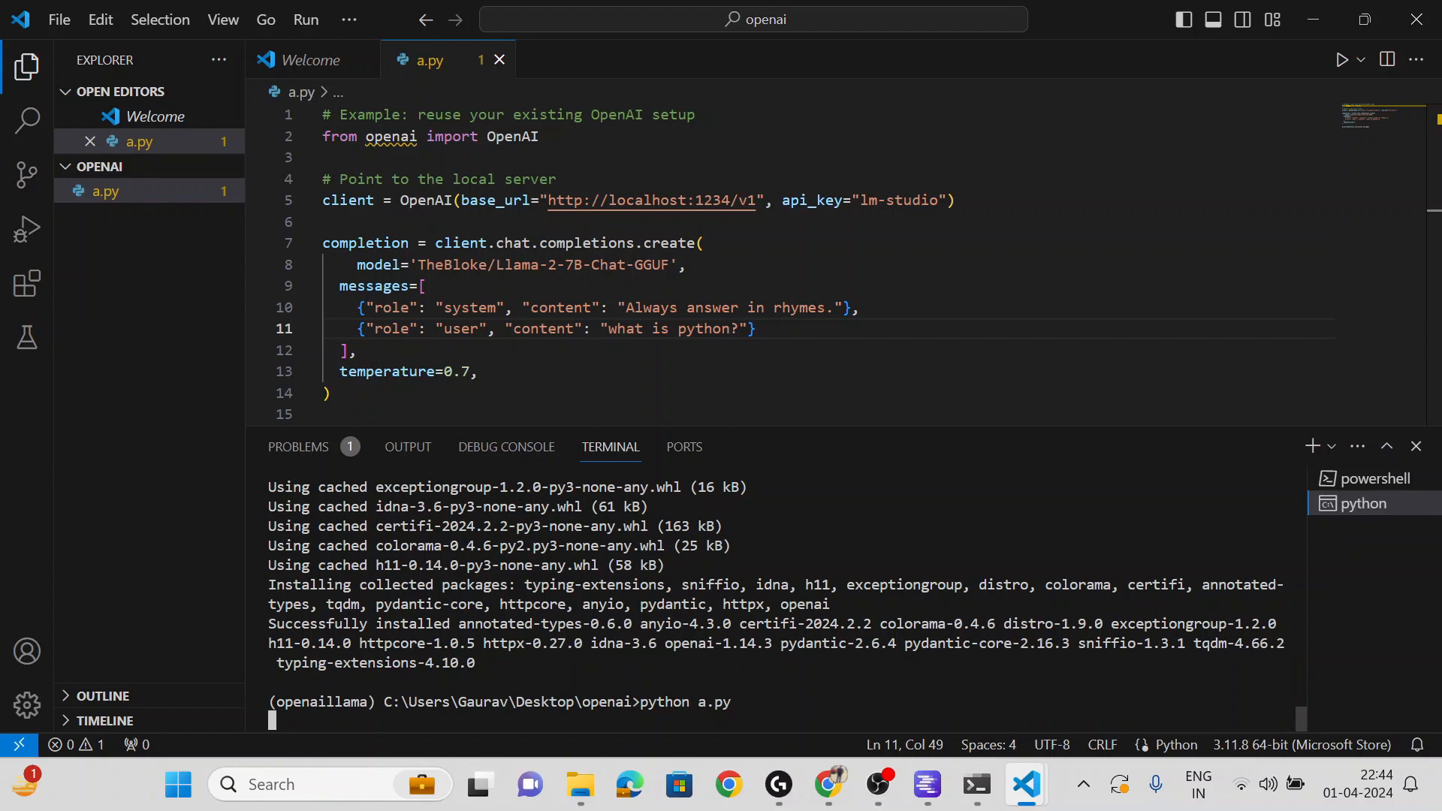
- View LM Studio's Local Server log showing the 114-token rhyming answer about Python
{"action": "left_click", "coordinate": [932, 784]}
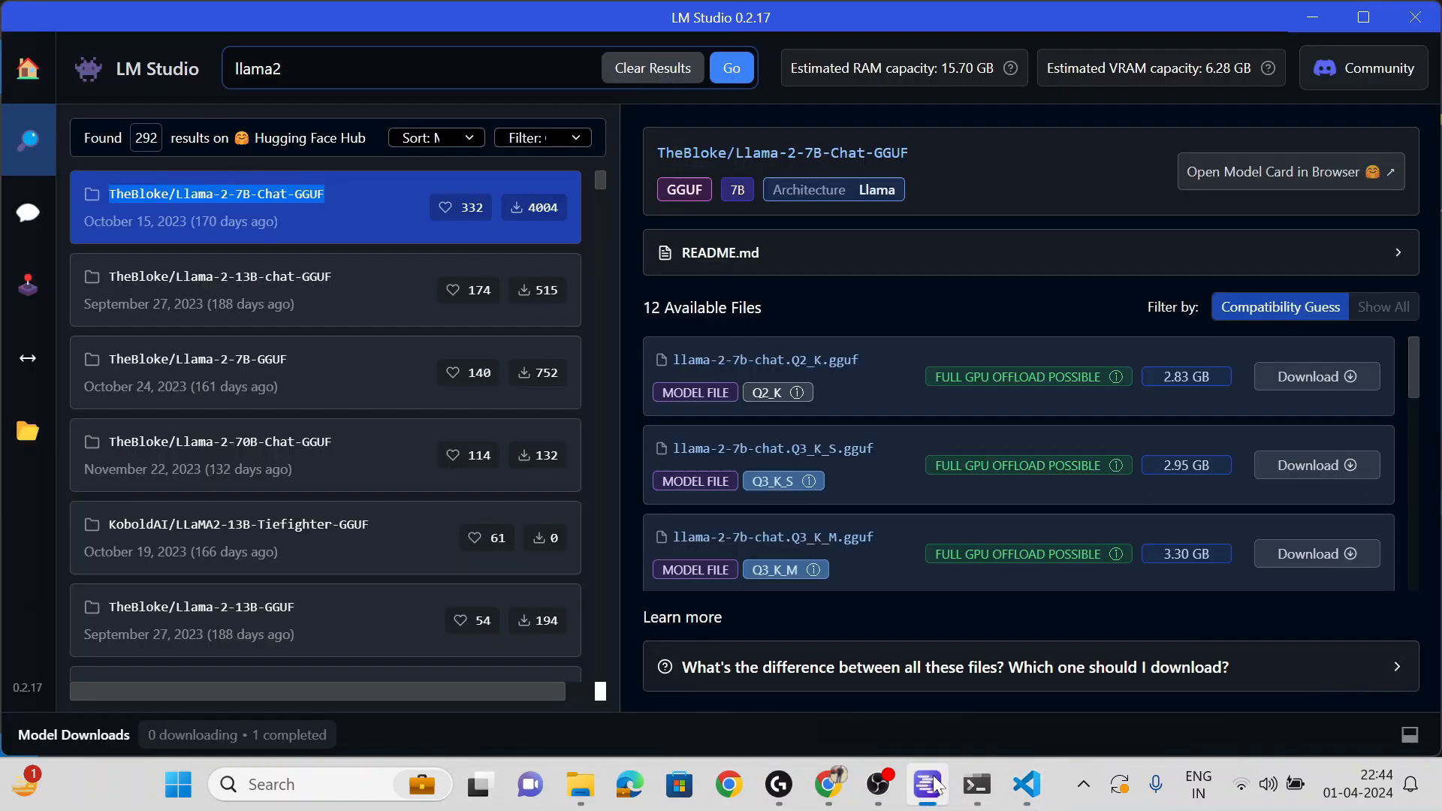
{"action": "left_click", "coordinate": [21, 361]}
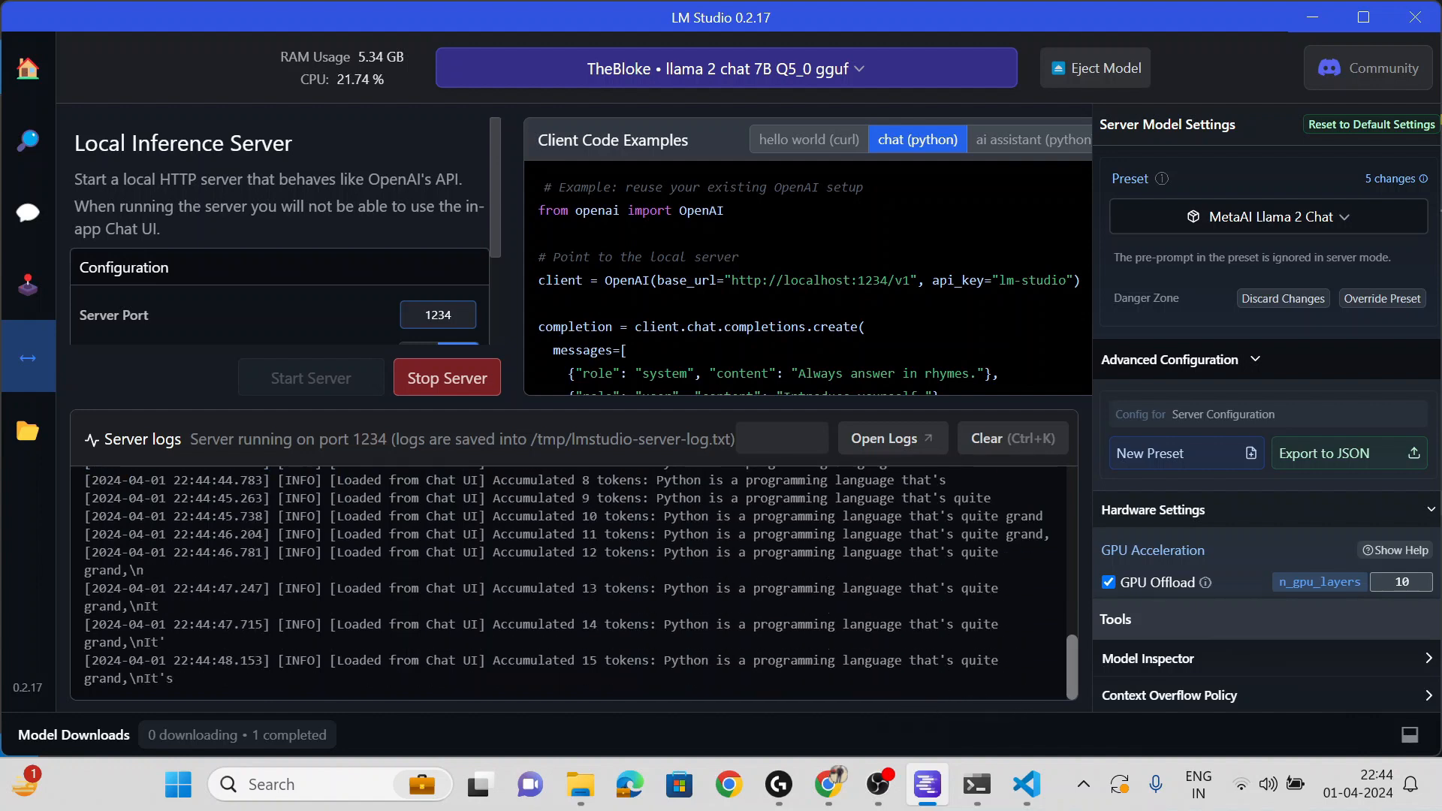
{"action": "key", "text": "alt+Tab"}
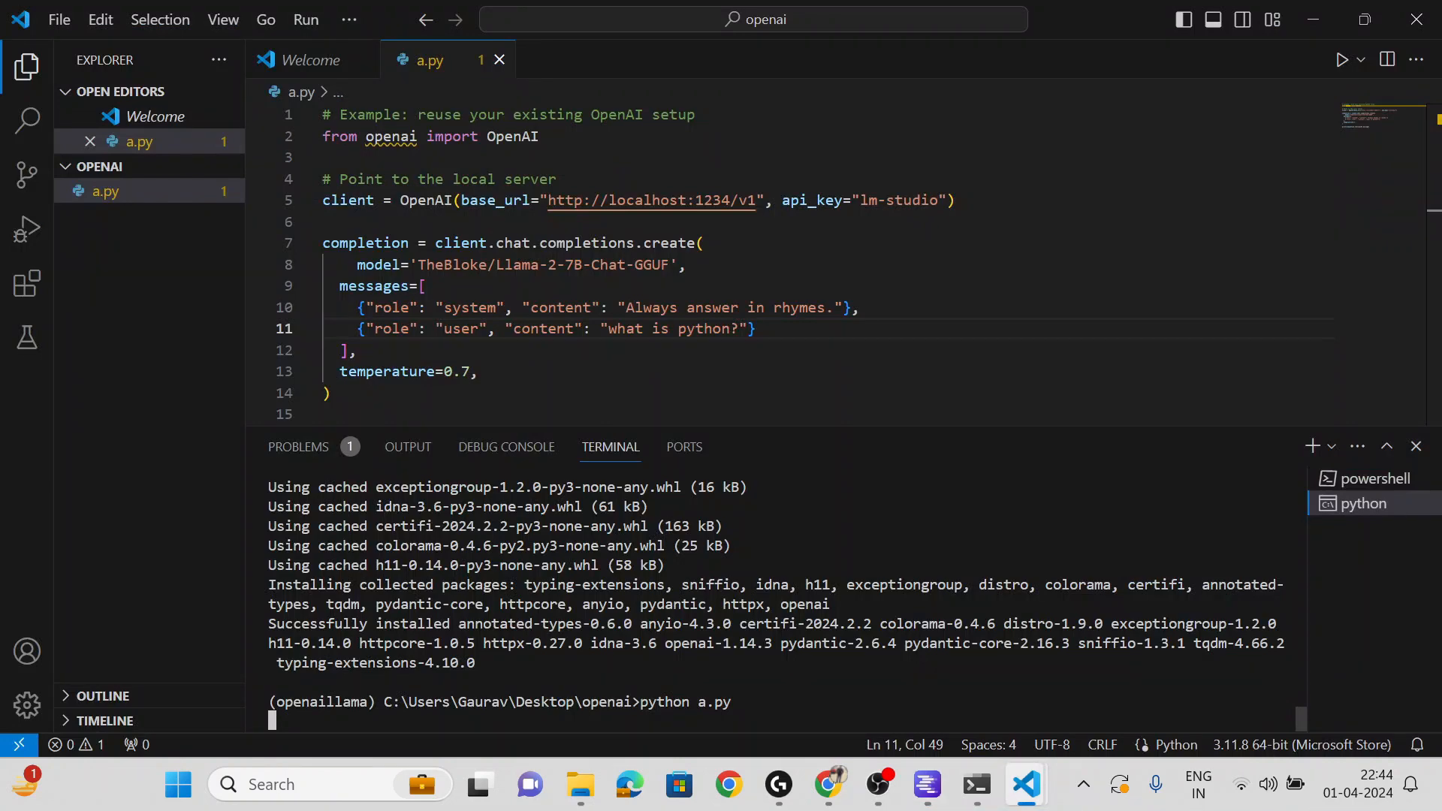
{"action": "key", "text": "alt+Tab"}
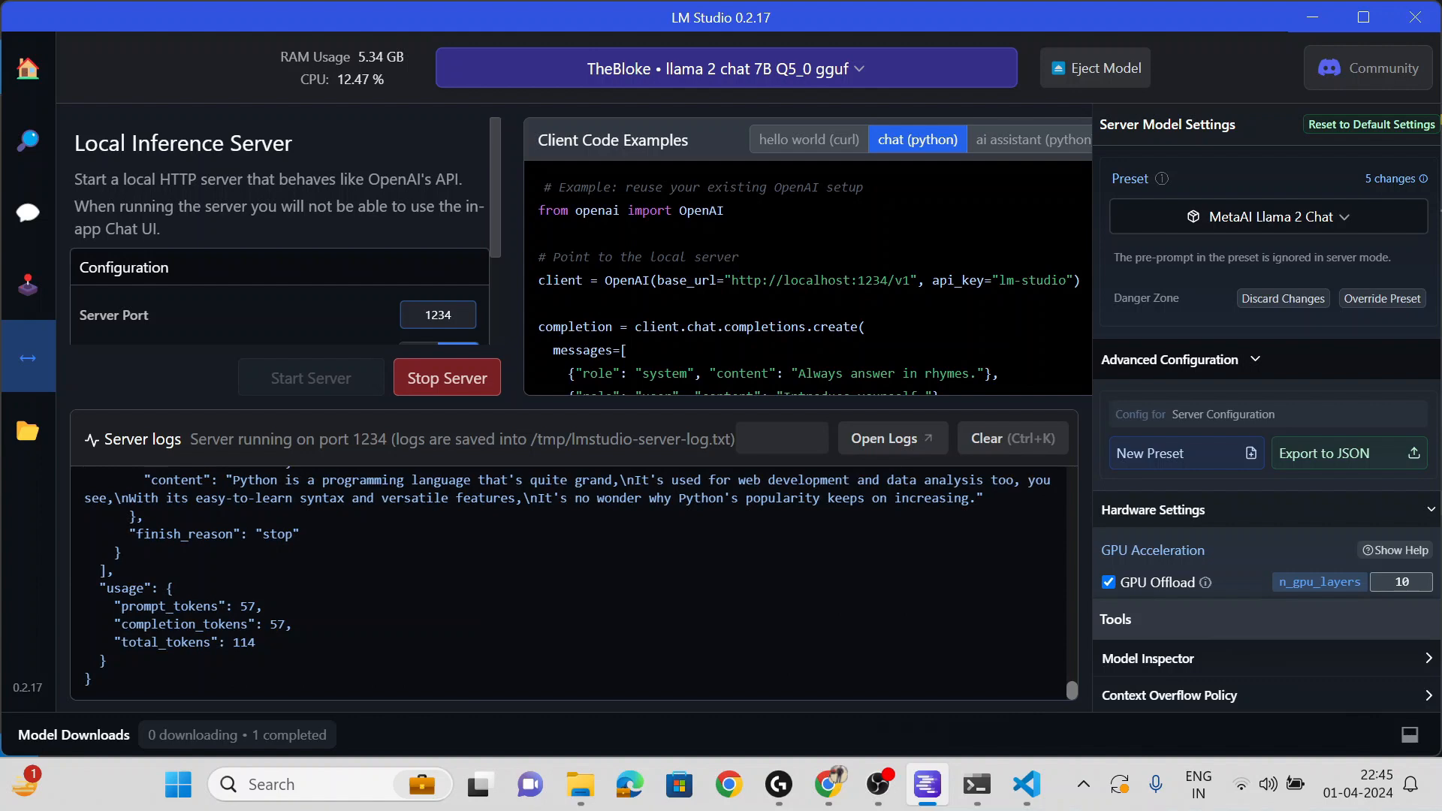
{"action": "scroll", "coordinate": [579, 586], "scroll_direction": "up", "scroll_amount": 2}
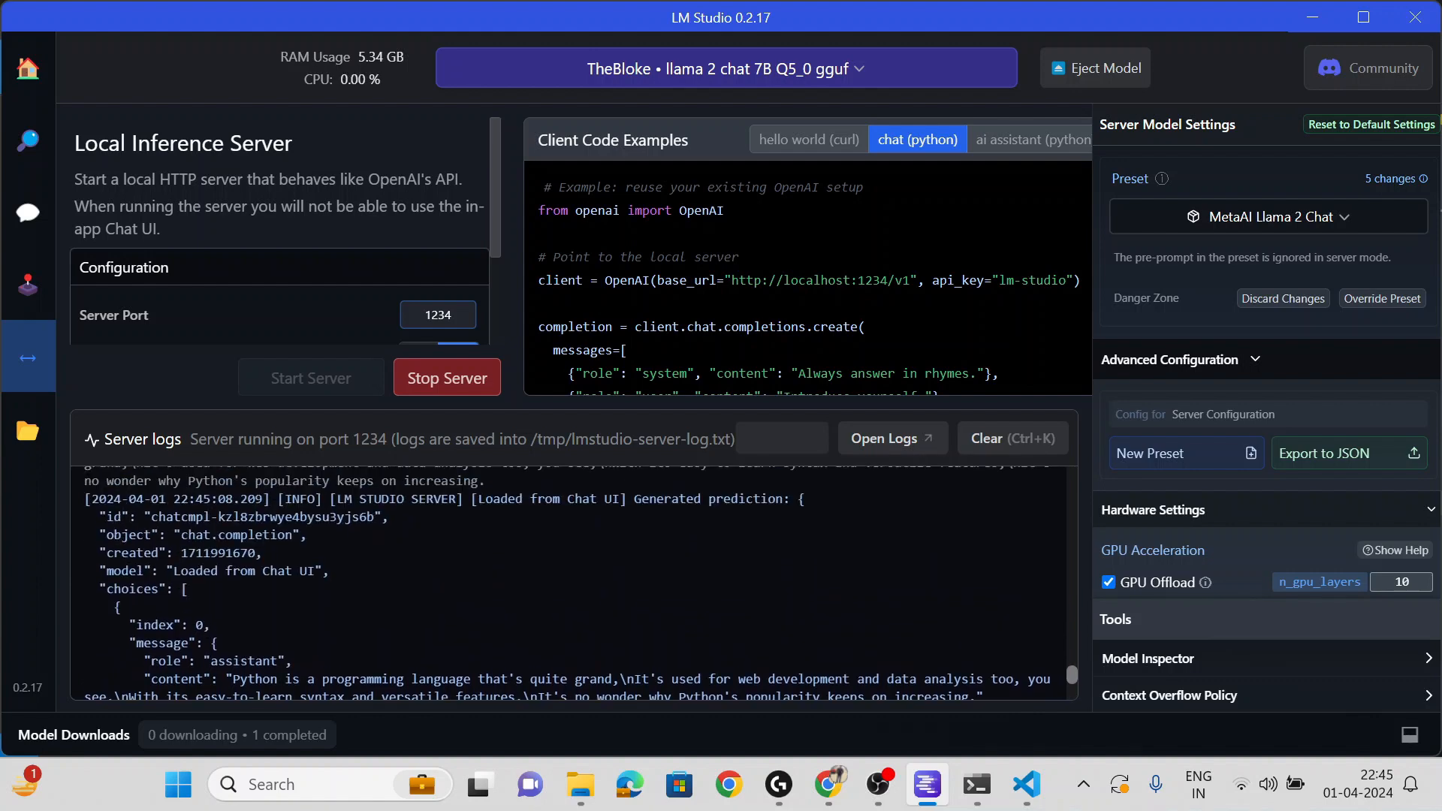
{"action": "key", "text": "alt+Tab"}
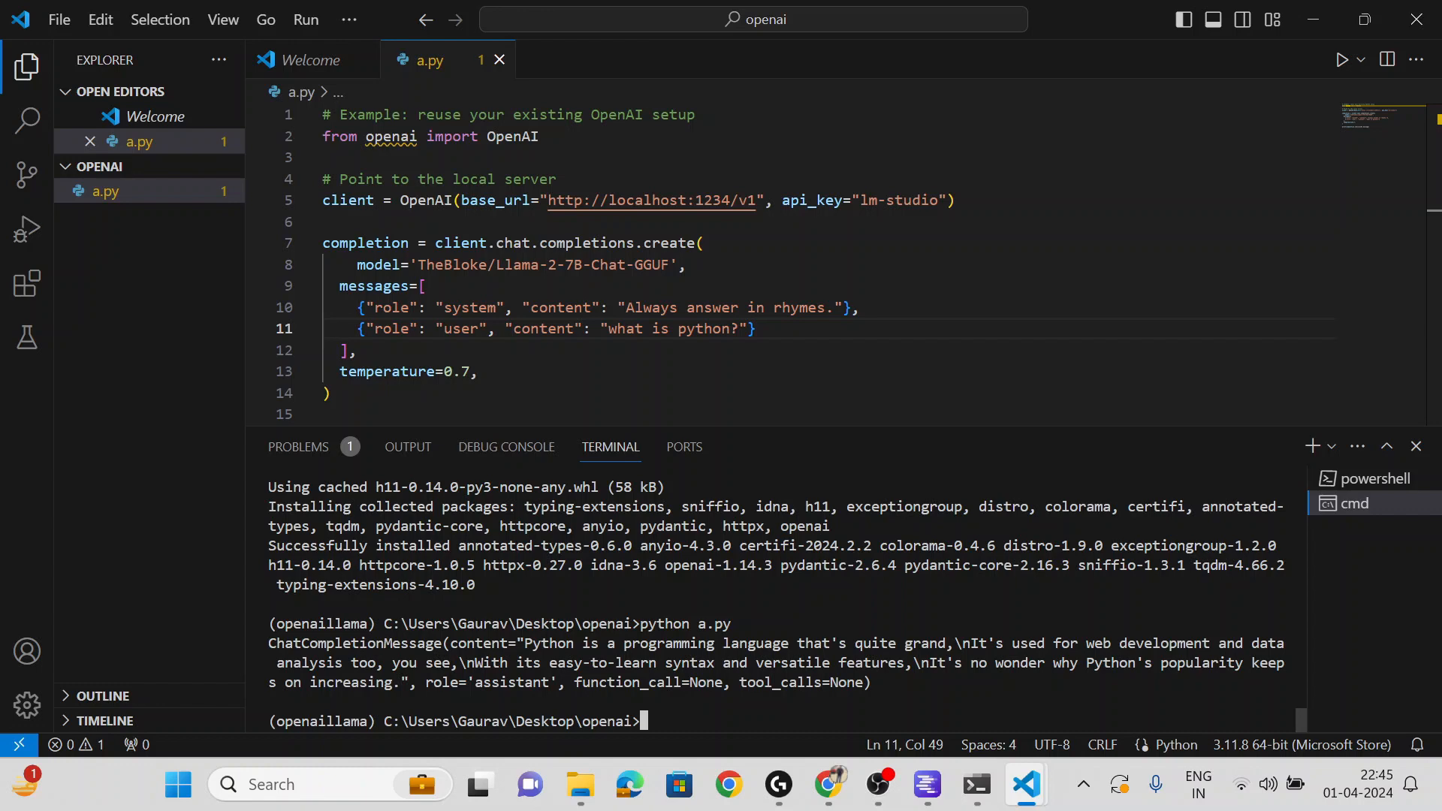
{"action": "key", "text": "alt+Tab"}
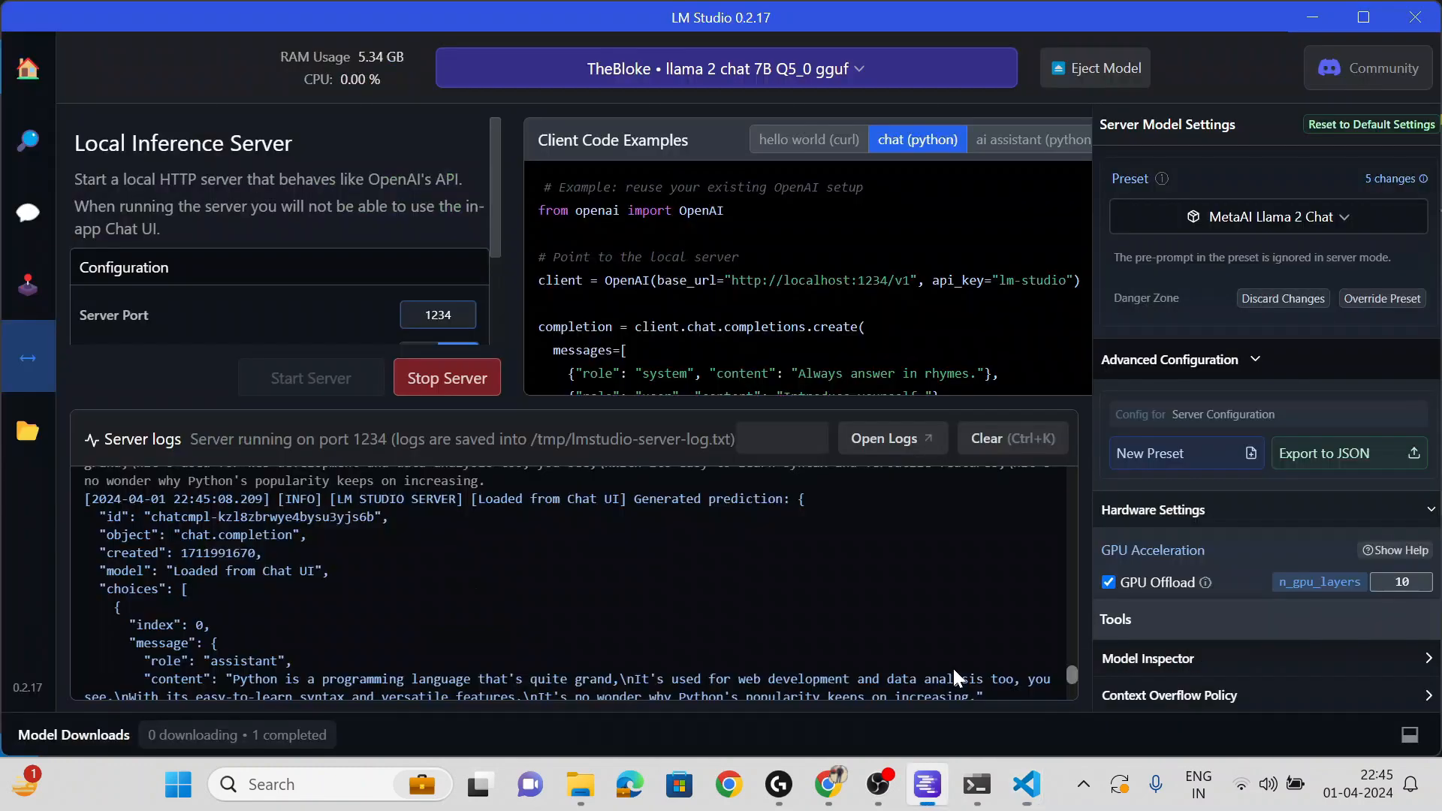
{"action": "scroll", "coordinate": [952, 675], "scroll_direction": "down", "scroll_amount": 2}
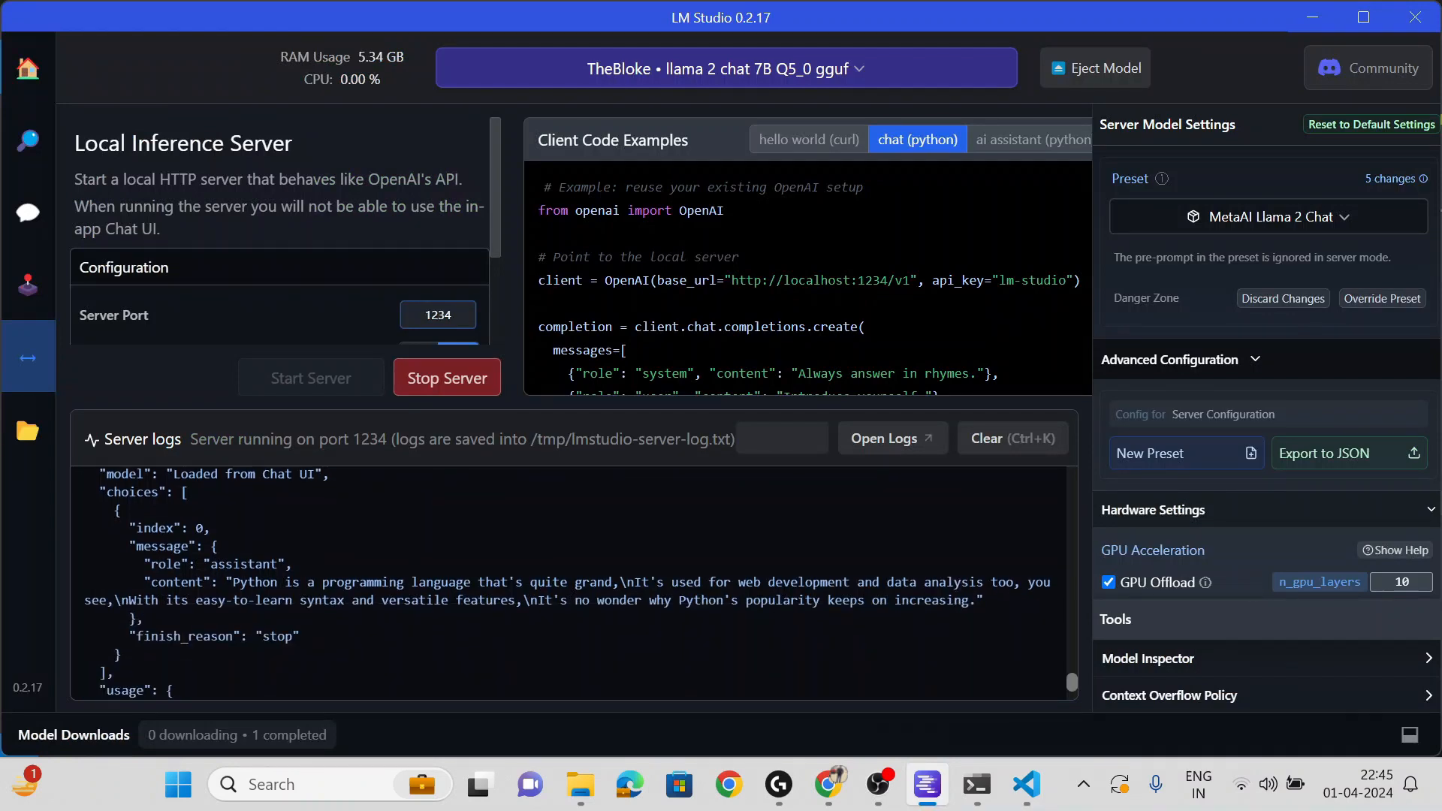
{"action": "left_click_drag", "start_coordinate": [232, 582], "coordinate": [976, 600]}
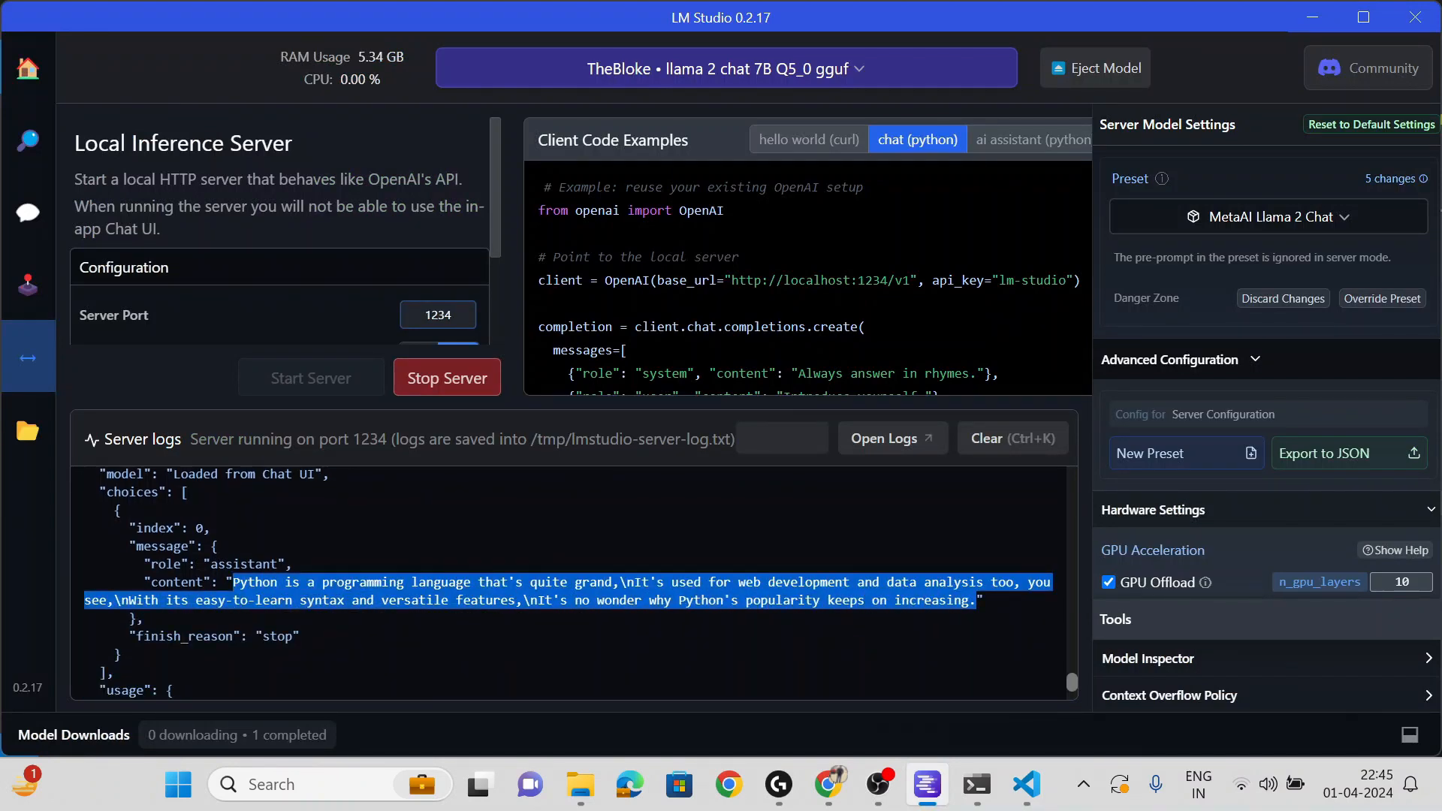
{"action": "left_click", "coordinate": [851, 652]}
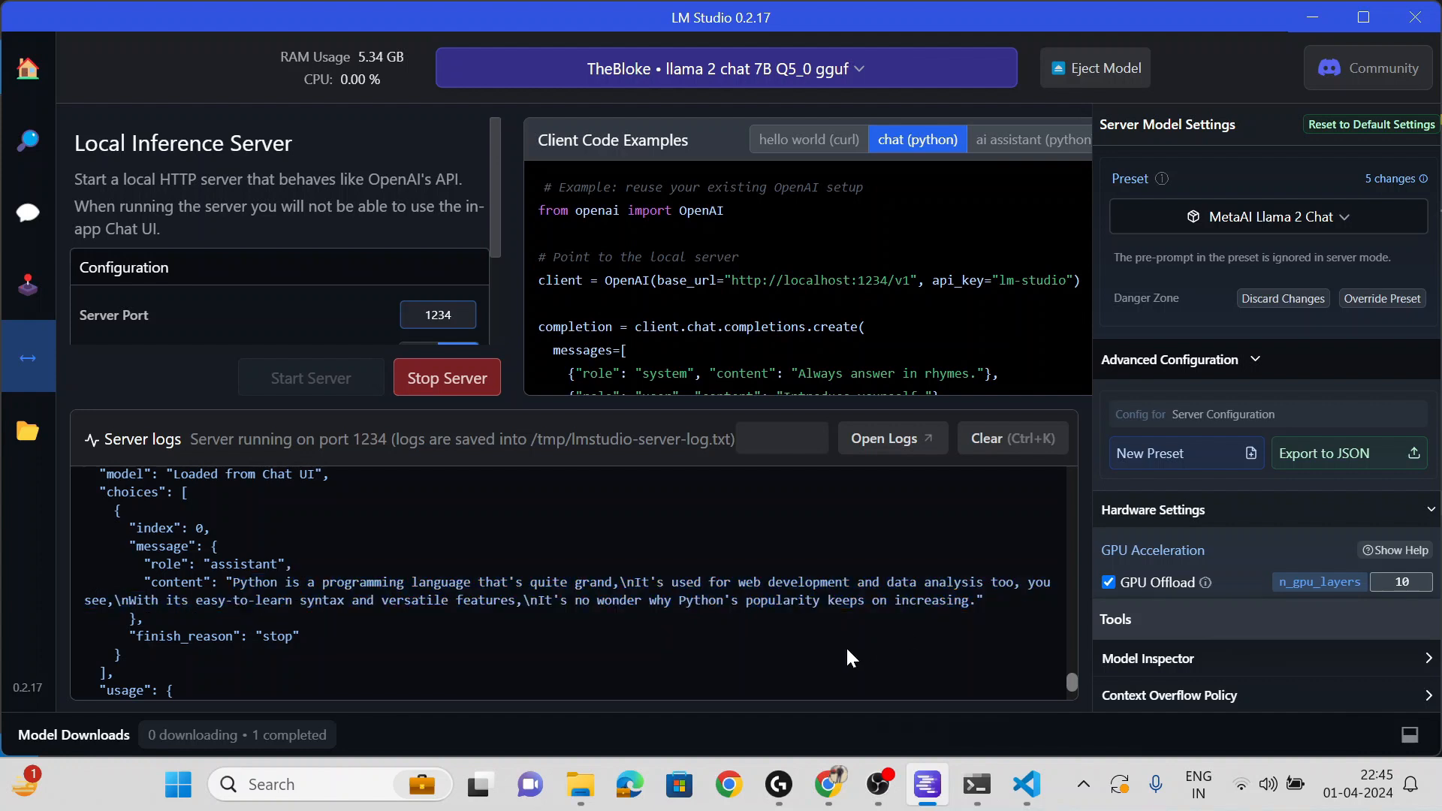